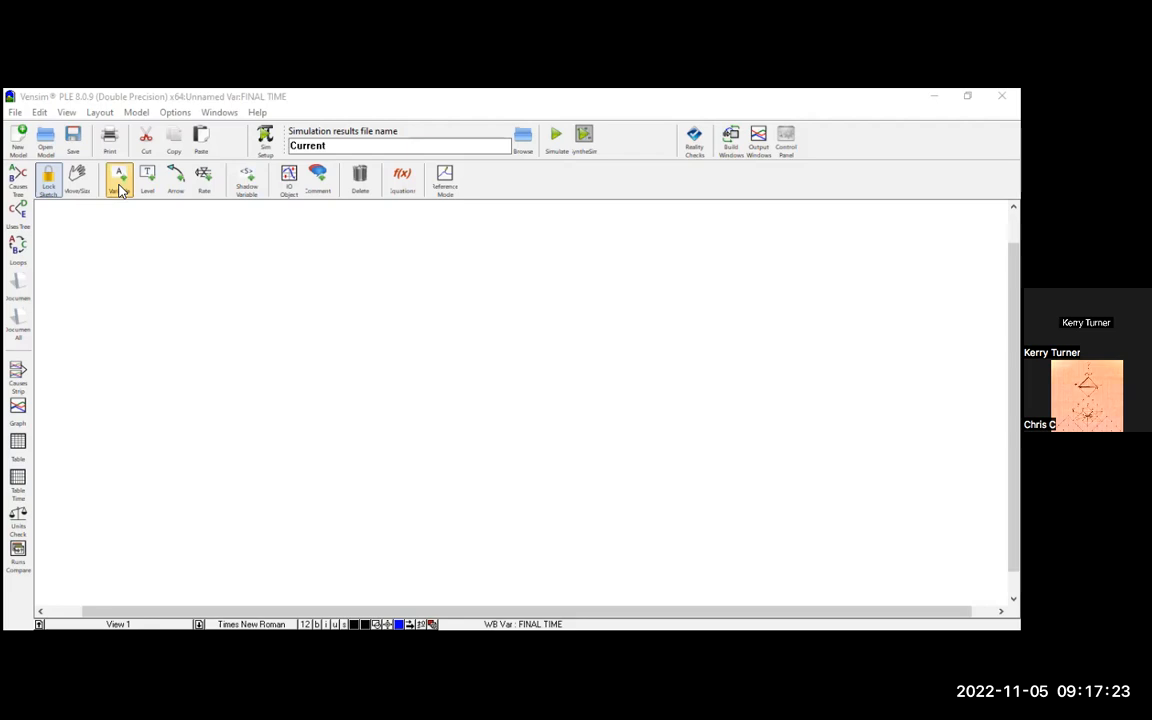
Step: Add the variables Effort, Results and Motivation in a triangle, with Effort on top, and nudge Results slightly up
{"action": "left_click", "coordinate": [176, 183]}
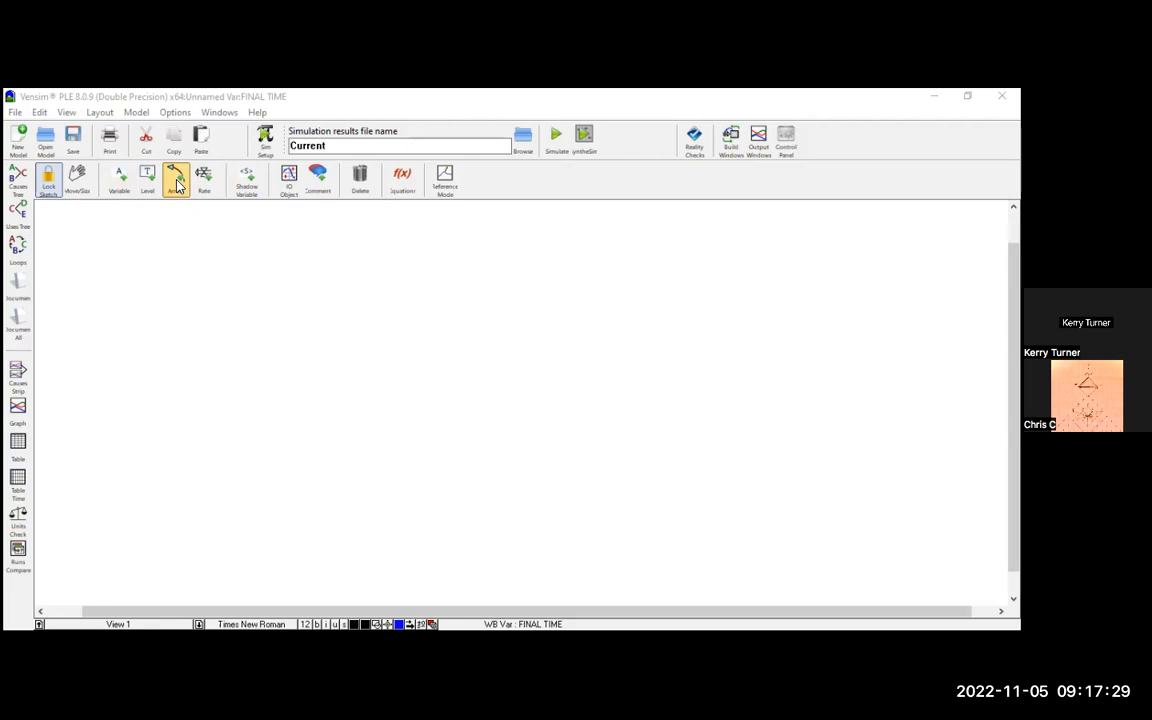
{"action": "left_click", "coordinate": [117, 182]}
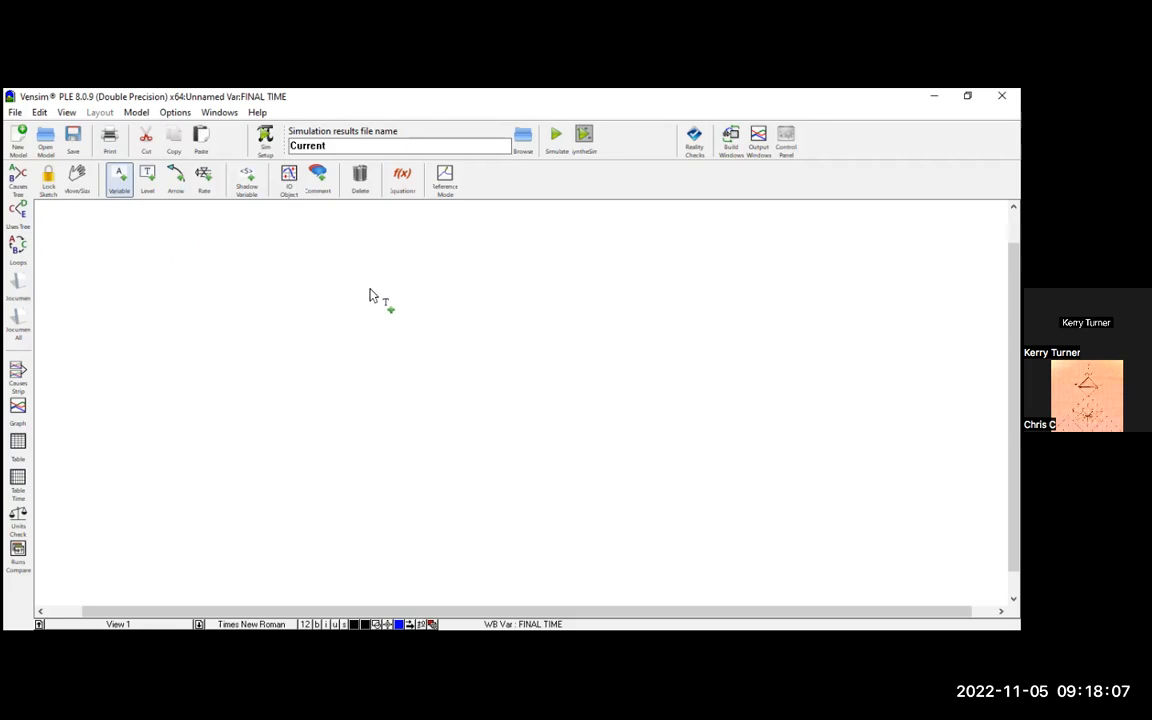
{"action": "left_click", "coordinate": [503, 298]}
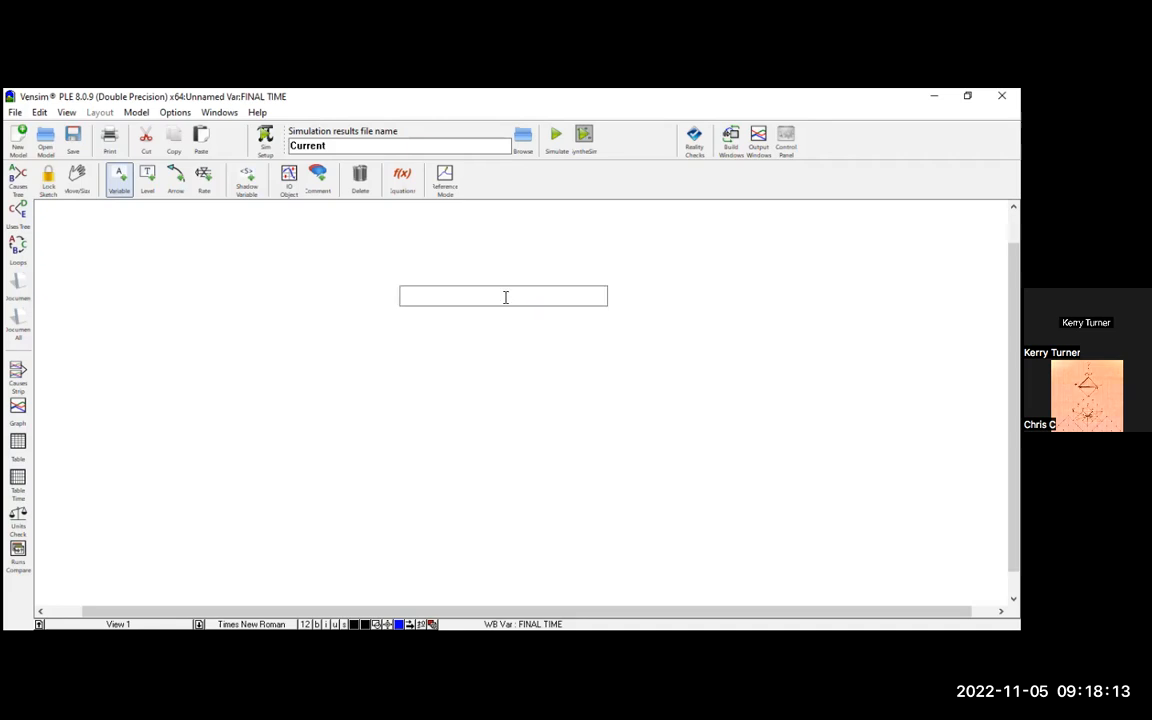
{"action": "type", "text": "Effort"}
{"action": "key", "text": "Return"}
{"action": "left_click", "coordinate": [435, 370]}
{"action": "type", "text": "Results"}
{"action": "key", "text": "Return"}
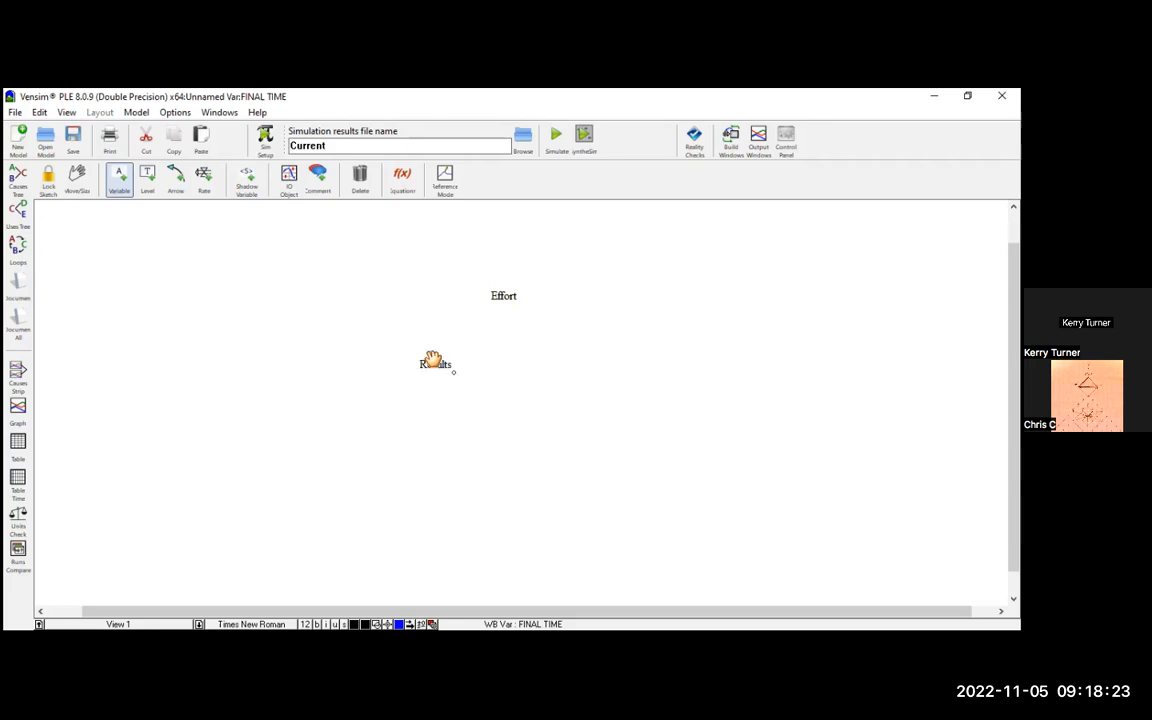
{"action": "left_click", "coordinate": [578, 370]}
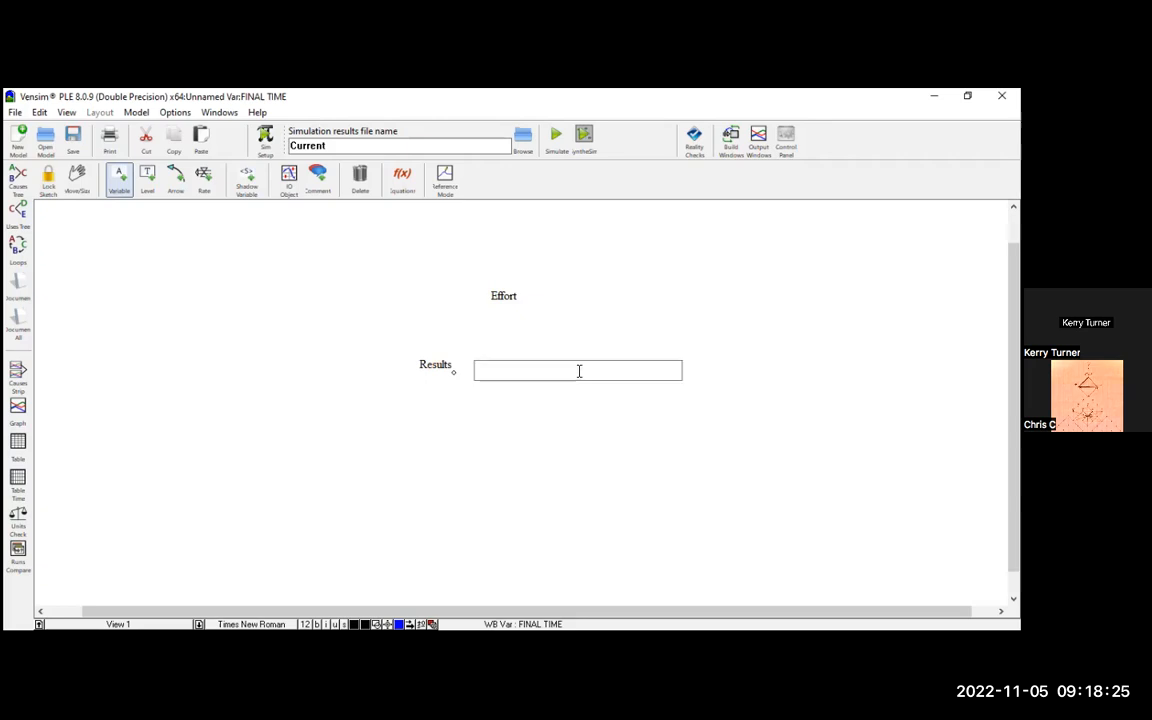
{"action": "type", "text": "Motivation"}
{"action": "key", "text": "Return"}
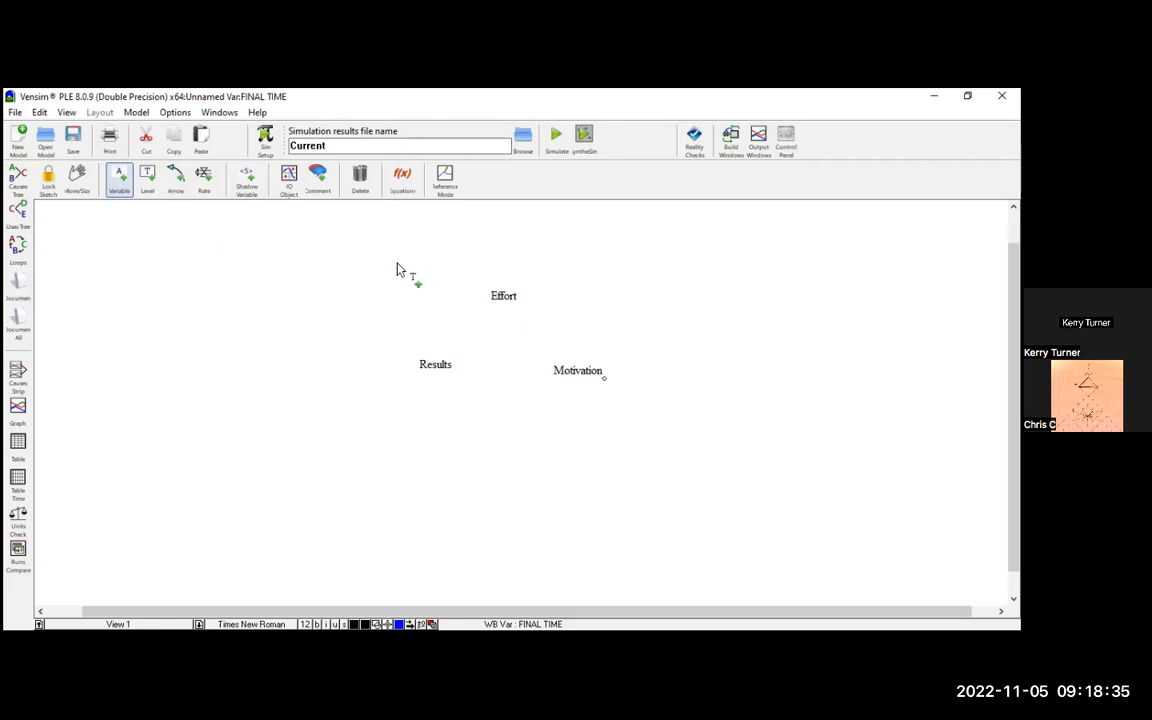
{"action": "mouse_move", "coordinate": [435, 364]}
{"action": "left_mouse_down"}
{"action": "mouse_move", "coordinate": [362, 347]}
{"action": "mouse_move", "coordinate": [442, 354]}
{"action": "mouse_move", "coordinate": [404, 355]}
{"action": "mouse_move", "coordinate": [358, 322]}
{"action": "mouse_move", "coordinate": [436, 360]}
{"action": "left_mouse_up"}
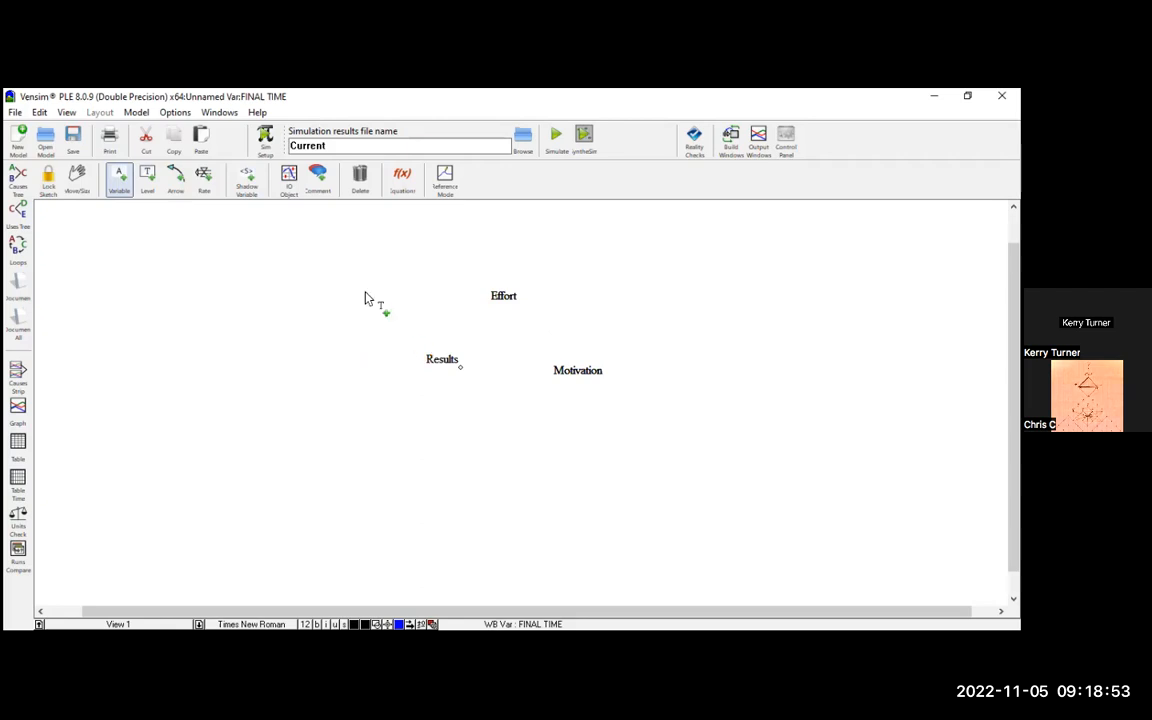
Step: Connect the variables in a closed loop with arrows from Effort to Results, Results to Motivation and Motivation to Effort
{"action": "left_click", "coordinate": [176, 194]}
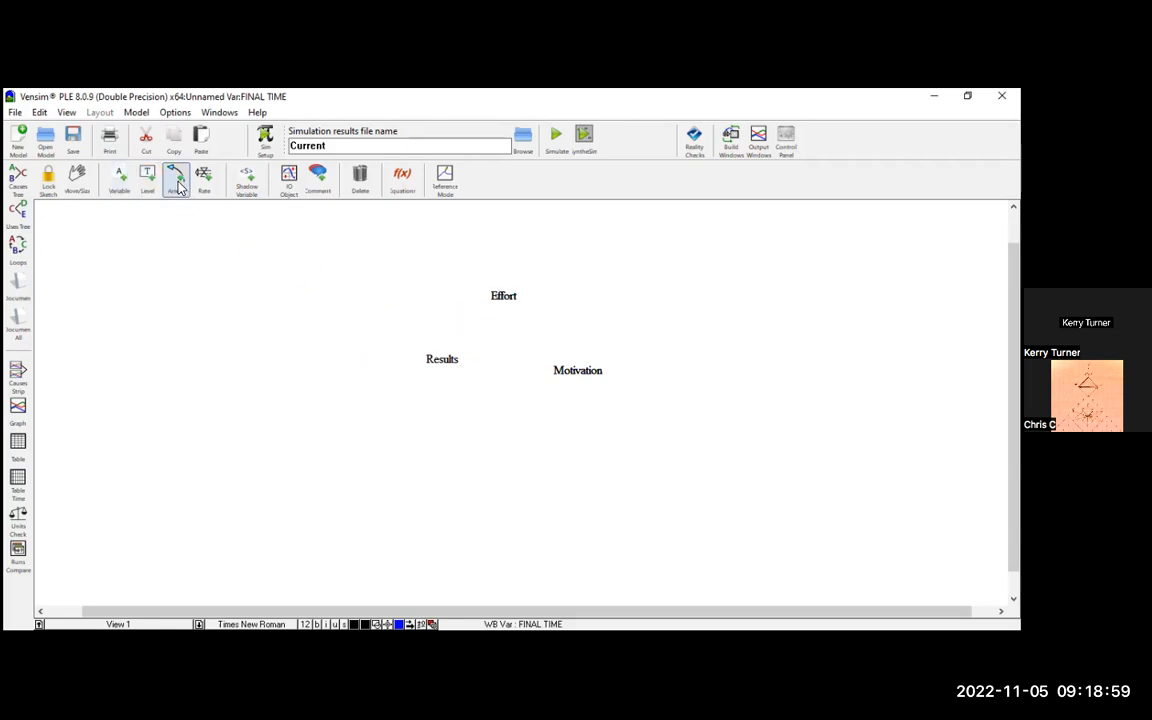
{"action": "left_click", "coordinate": [504, 300]}
{"action": "left_click", "coordinate": [450, 367]}
{"action": "left_click", "coordinate": [449, 369]}
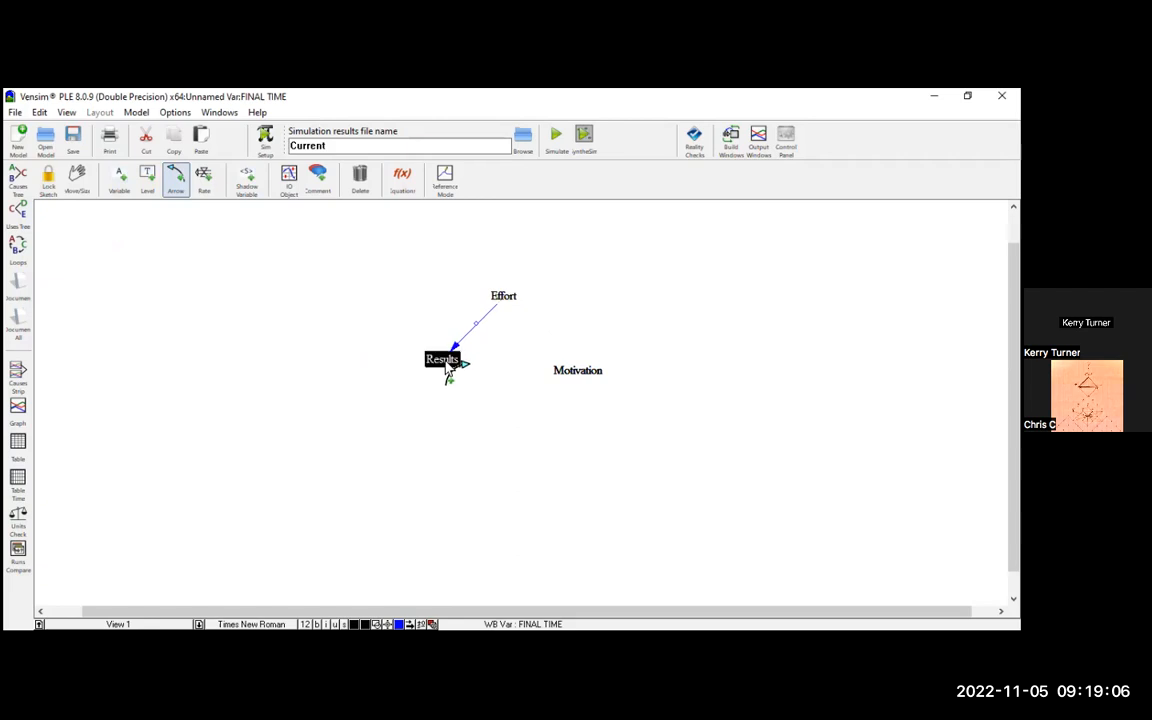
{"action": "left_click", "coordinate": [572, 378]}
{"action": "left_click", "coordinate": [572, 377]}
{"action": "left_click", "coordinate": [506, 302]}
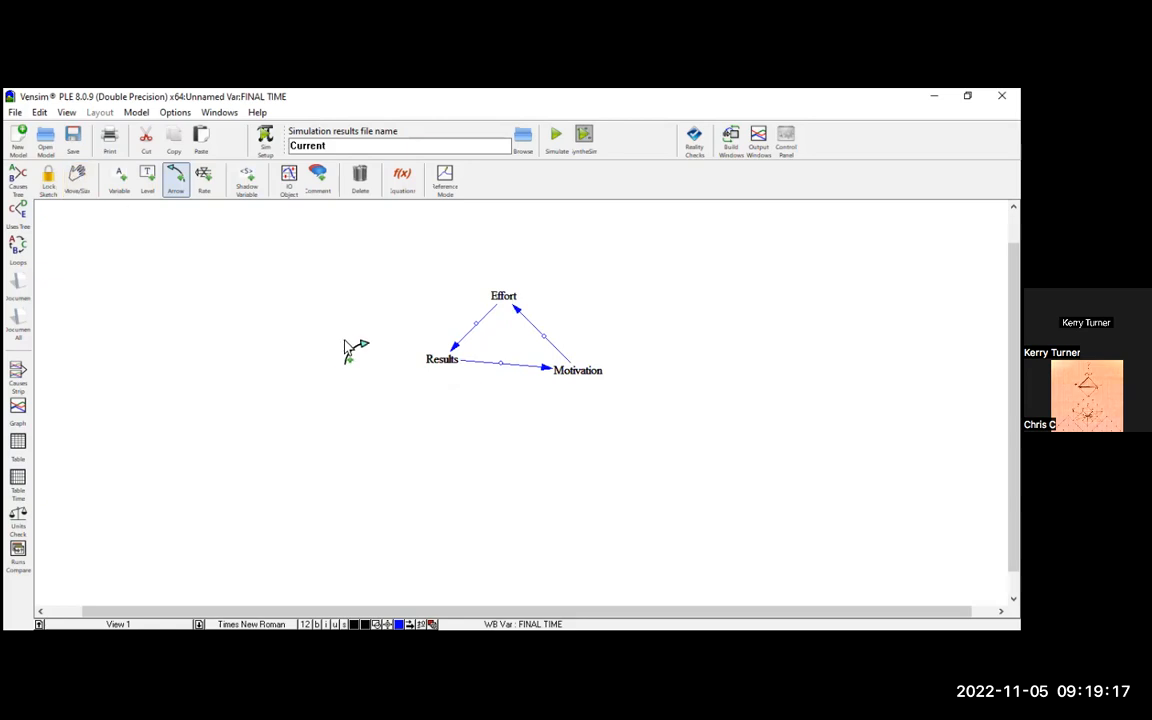
Step: Bow the three arrows between Effort, Results and Motivation outward into a rounded loop
{"action": "left_click_drag", "start_coordinate": [476, 324], "coordinate": [461, 311]}
{"action": "left_click_drag", "start_coordinate": [545, 339], "coordinate": [563, 325]}
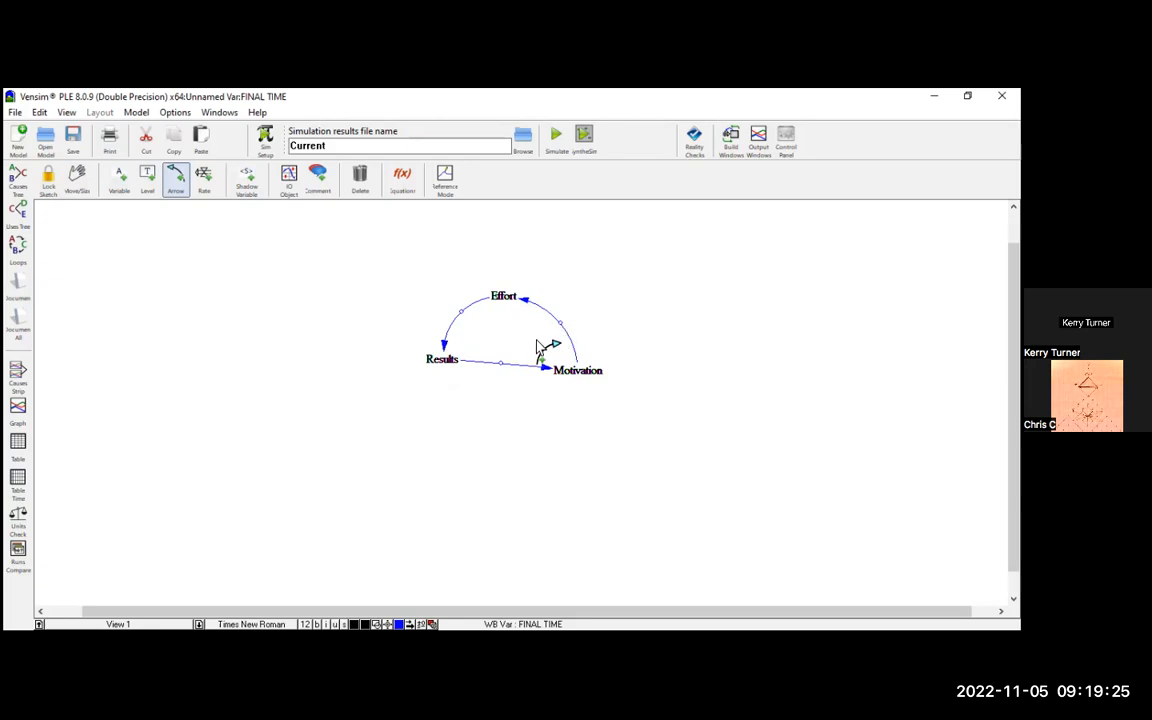
{"action": "left_click", "coordinate": [506, 367]}
{"action": "left_click_drag", "start_coordinate": [505, 366], "coordinate": [504, 398]}
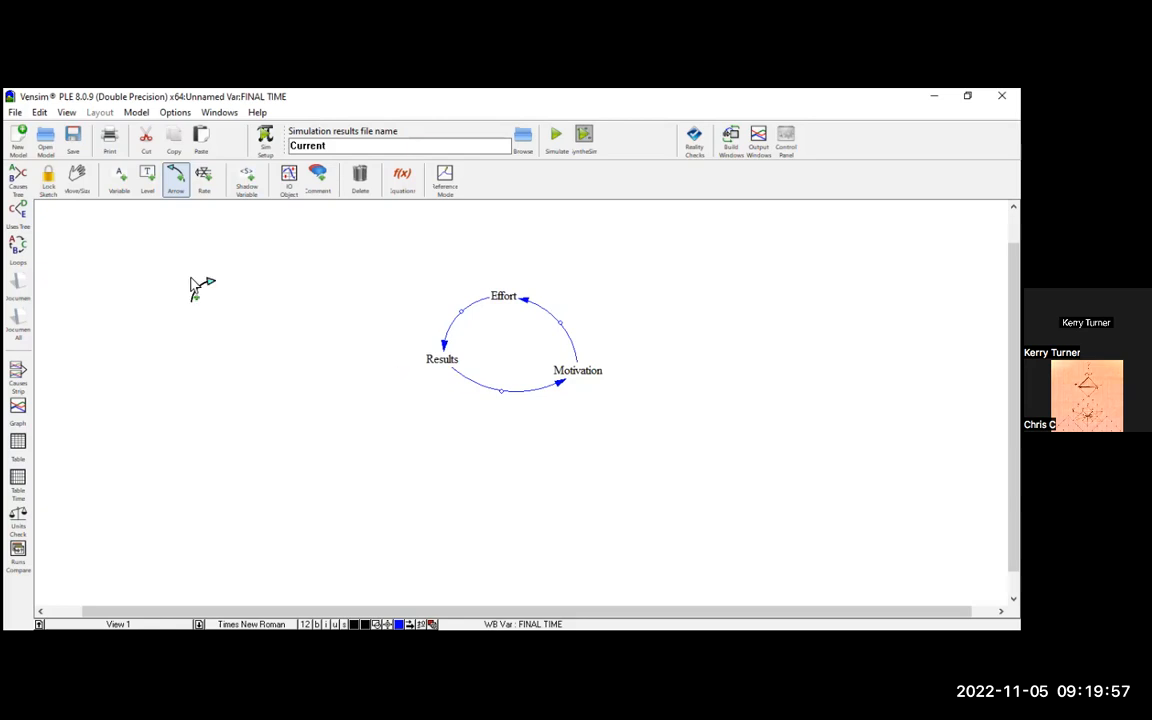
Step: Add the variables Corrections, below and left of Results, and Understanding, above and left of Results
{"action": "left_click", "coordinate": [116, 186]}
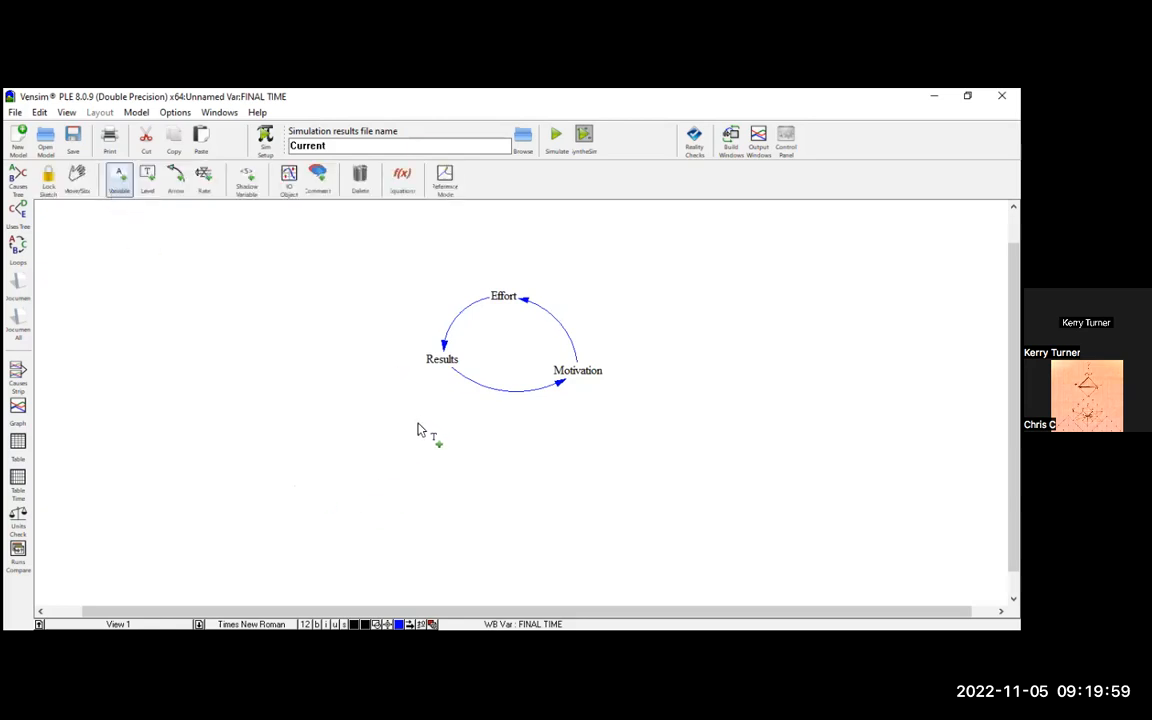
{"action": "left_click", "coordinate": [355, 440]}
{"action": "type", "text": "Corrections"}
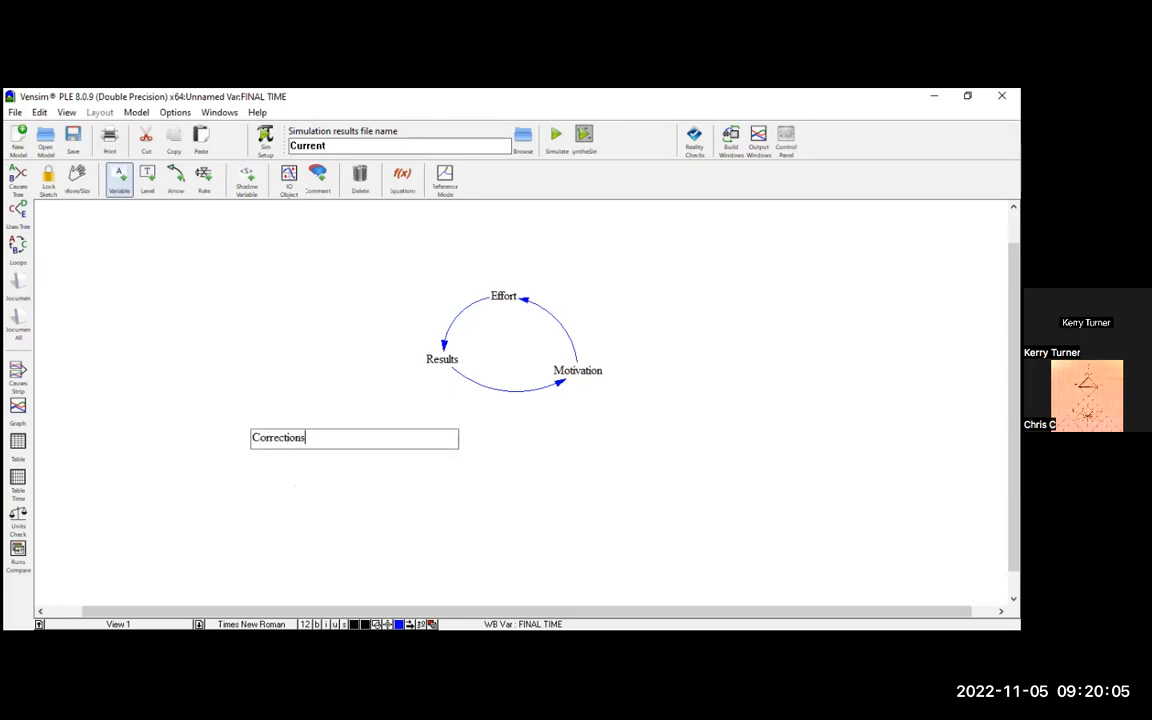
{"action": "key", "text": "Return"}
{"action": "left_click", "coordinate": [278, 325]}
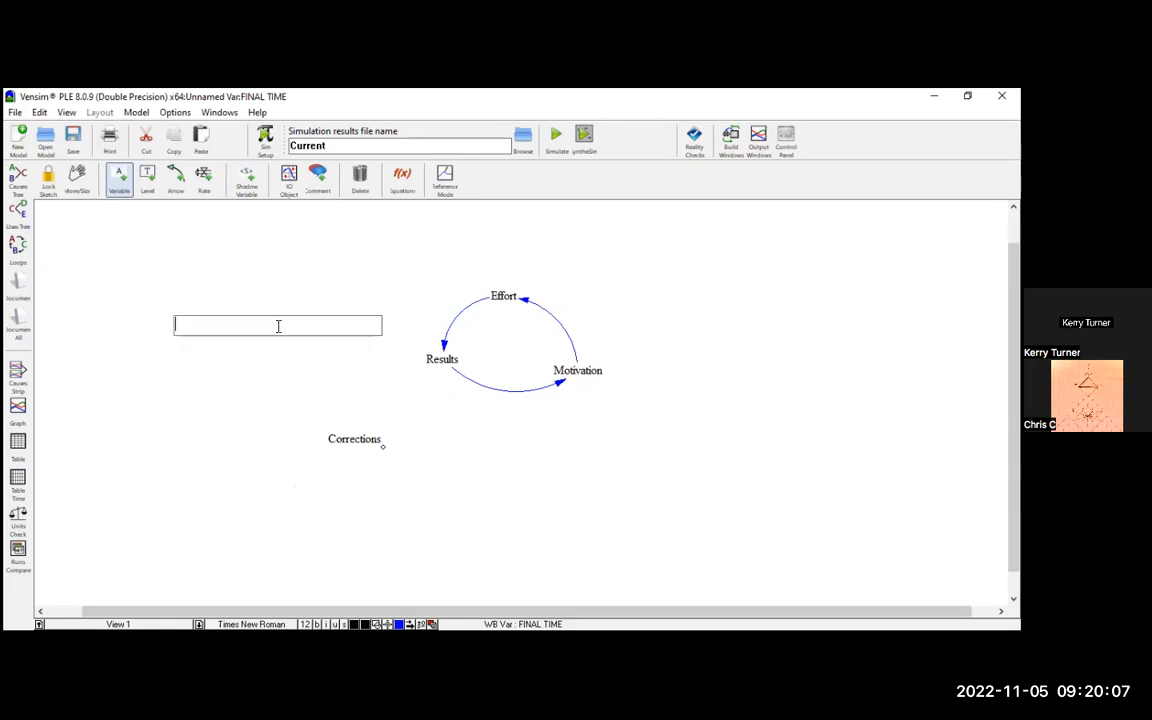
{"action": "type", "text": "Understanding"}
{"action": "key", "text": "Return"}
Step: Draw arrows from Results to Corrections, Corrections to Understanding, and a curved one from Understanding back to Results
{"action": "left_click", "coordinate": [177, 183]}
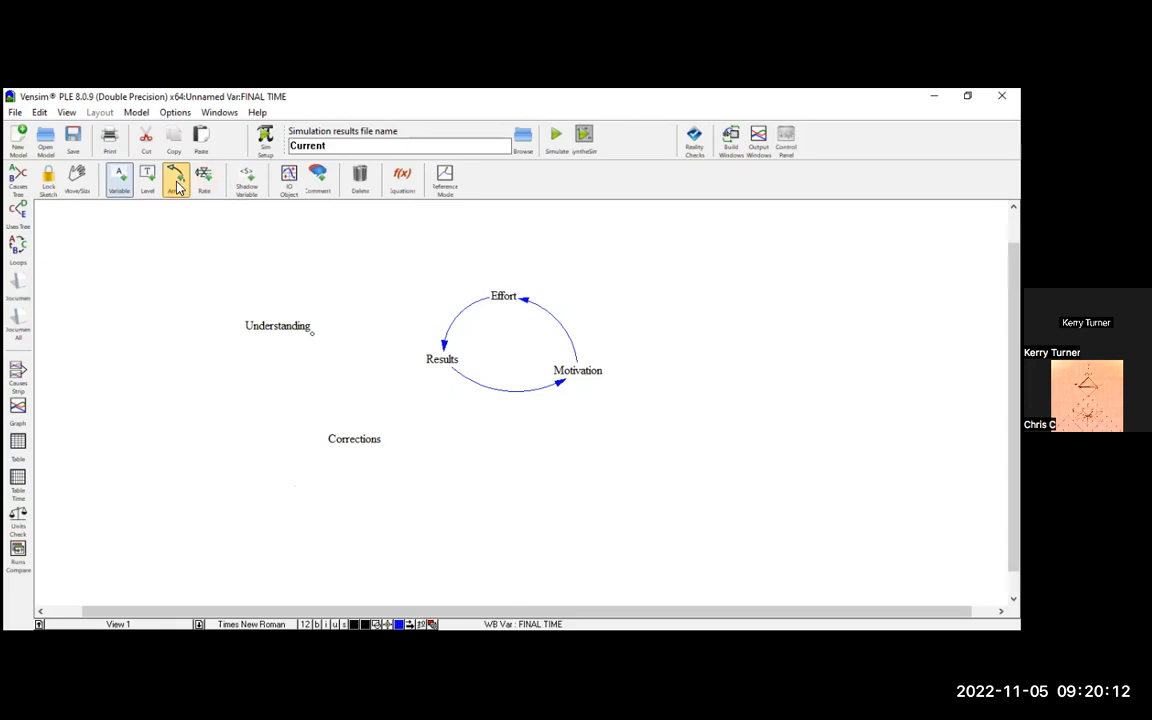
{"action": "left_click", "coordinate": [431, 358]}
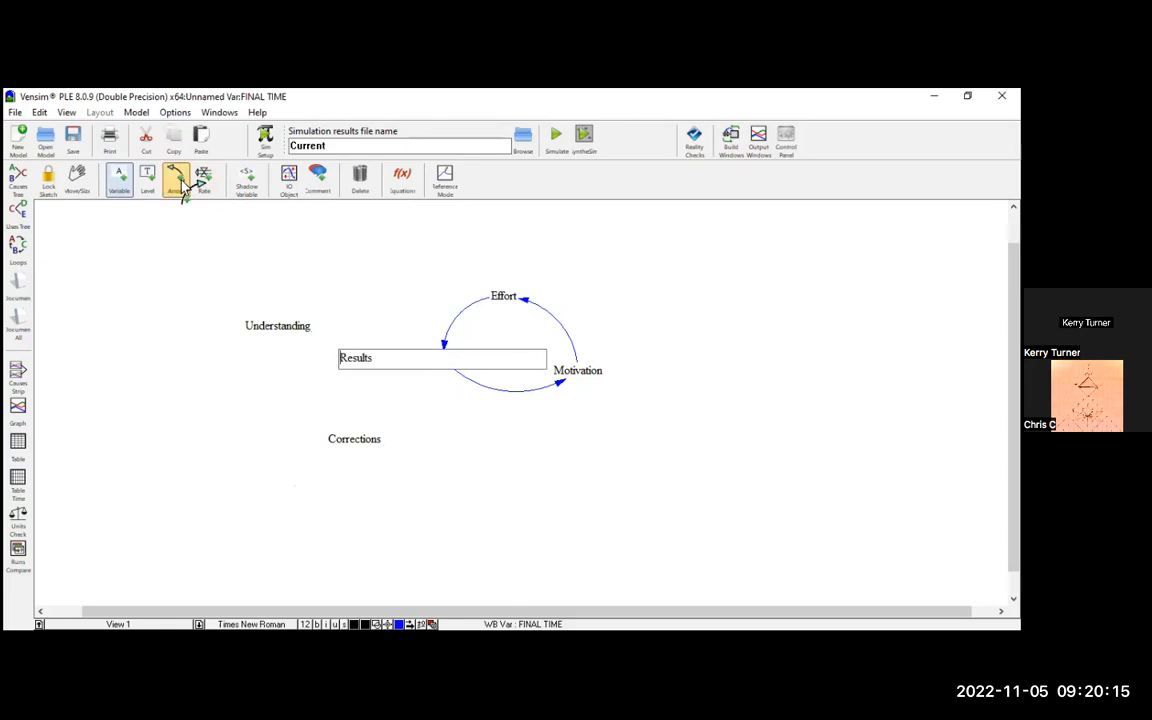
{"action": "left_click", "coordinate": [177, 183]}
{"action": "left_click", "coordinate": [435, 362]}
{"action": "left_click", "coordinate": [352, 450]}
{"action": "left_click", "coordinate": [351, 443]}
{"action": "left_click", "coordinate": [345, 444]}
{"action": "left_click", "coordinate": [300, 335]}
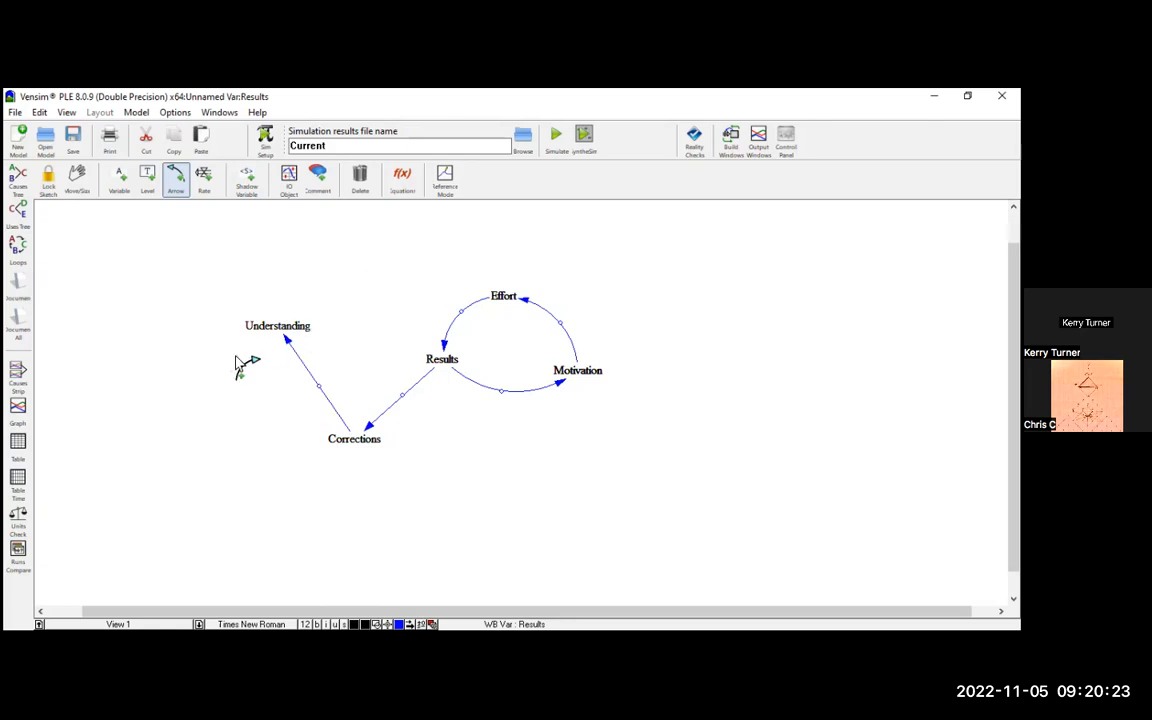
{"action": "left_click", "coordinate": [325, 328]}
{"action": "left_click", "coordinate": [377, 319]}
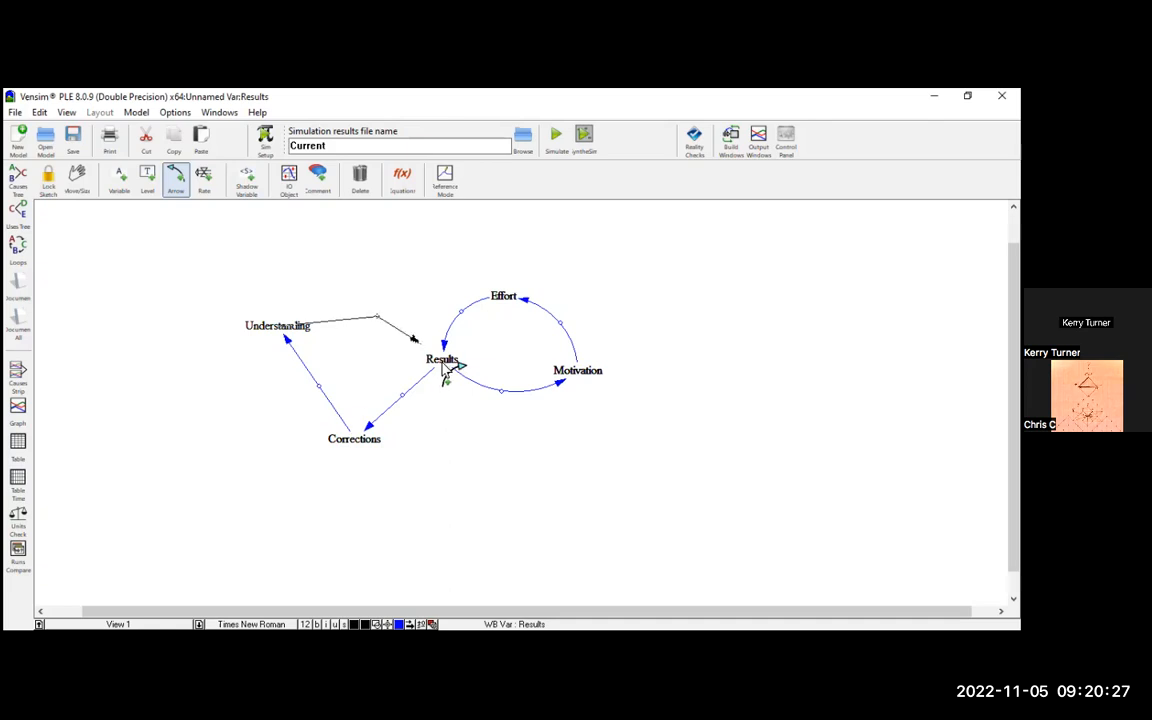
{"action": "left_click", "coordinate": [439, 363]}
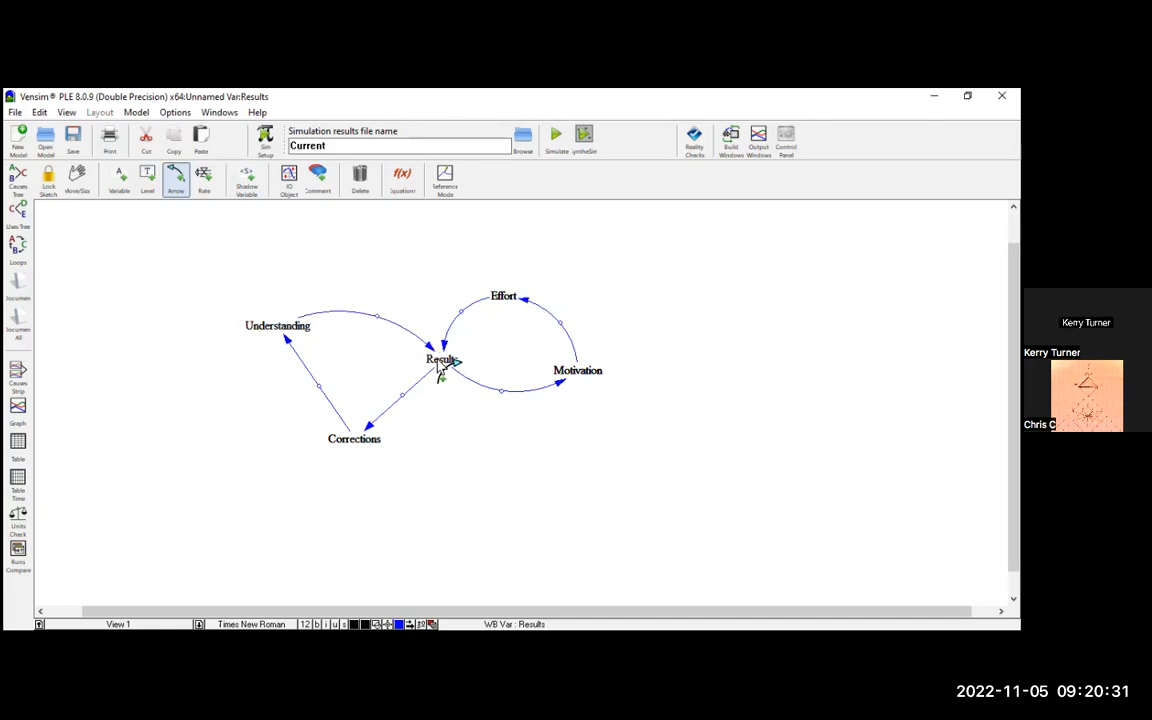
Step: Bow the two arrows at Corrections outward and move Understanding slightly closer to Results to round the second loop
{"action": "left_click_drag", "start_coordinate": [318, 389], "coordinate": [300, 398]}
{"action": "left_click_drag", "start_coordinate": [401, 397], "coordinate": [419, 416]}
{"action": "left_click_drag", "start_coordinate": [310, 330], "coordinate": [331, 340]}
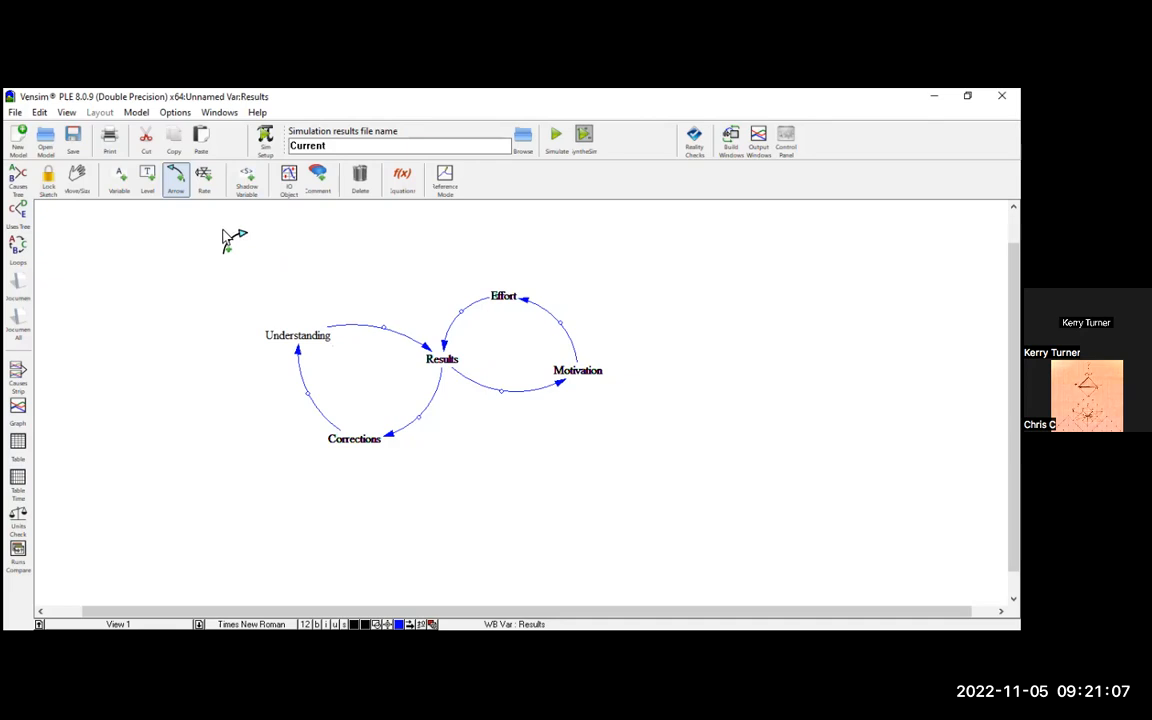
Step: Bow the arrow from Results to Corrections slightly further outward
{"action": "right_click", "coordinate": [420, 416]}
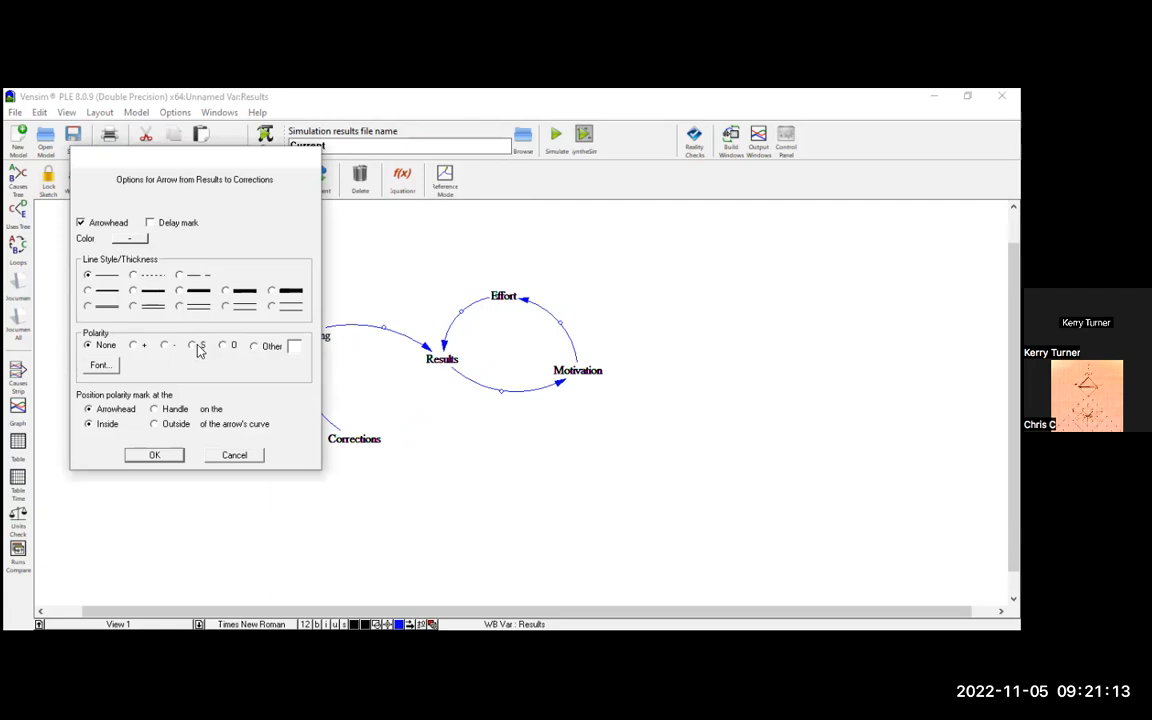
{"action": "left_click", "coordinate": [233, 456]}
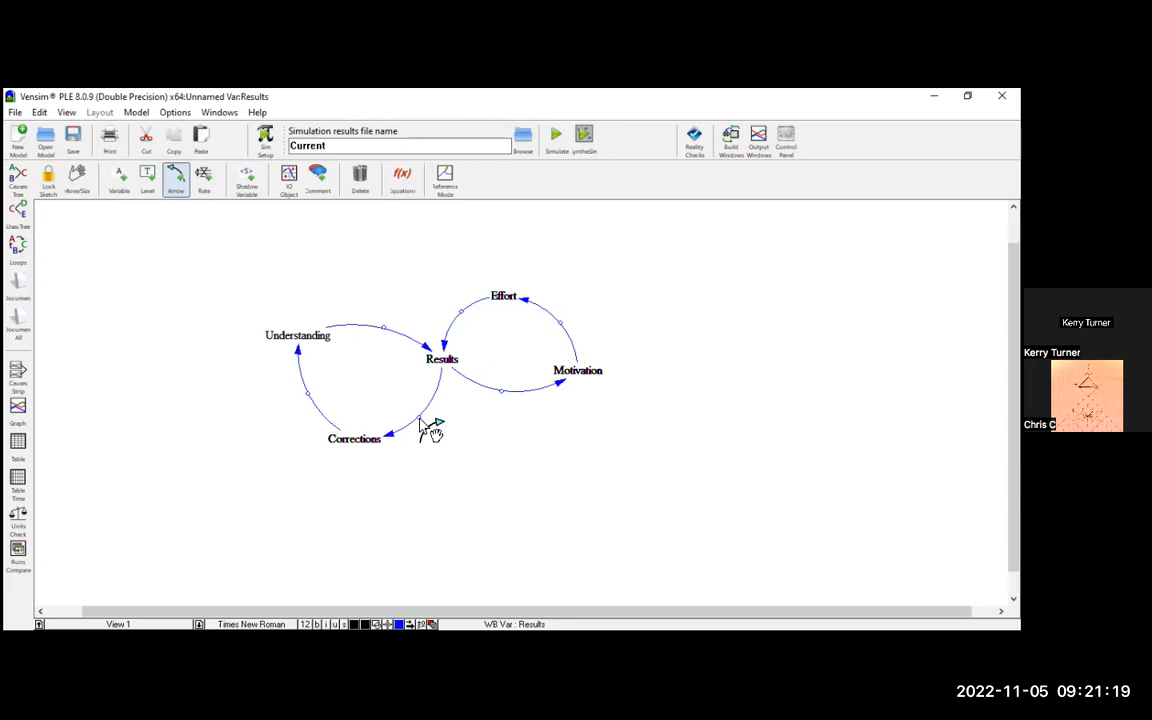
{"action": "left_click_drag", "start_coordinate": [432, 432], "coordinate": [442, 441]}
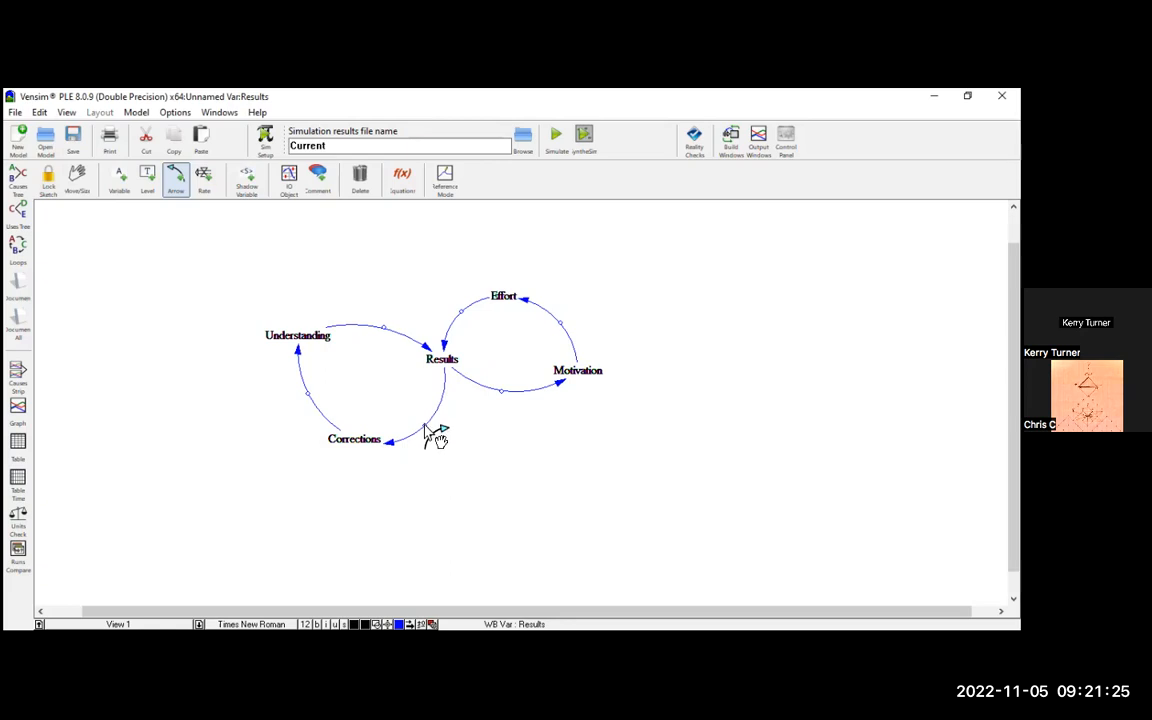
Step: Set the polarity of the arrow from Results to Corrections to O
{"action": "right_click", "coordinate": [426, 430]}
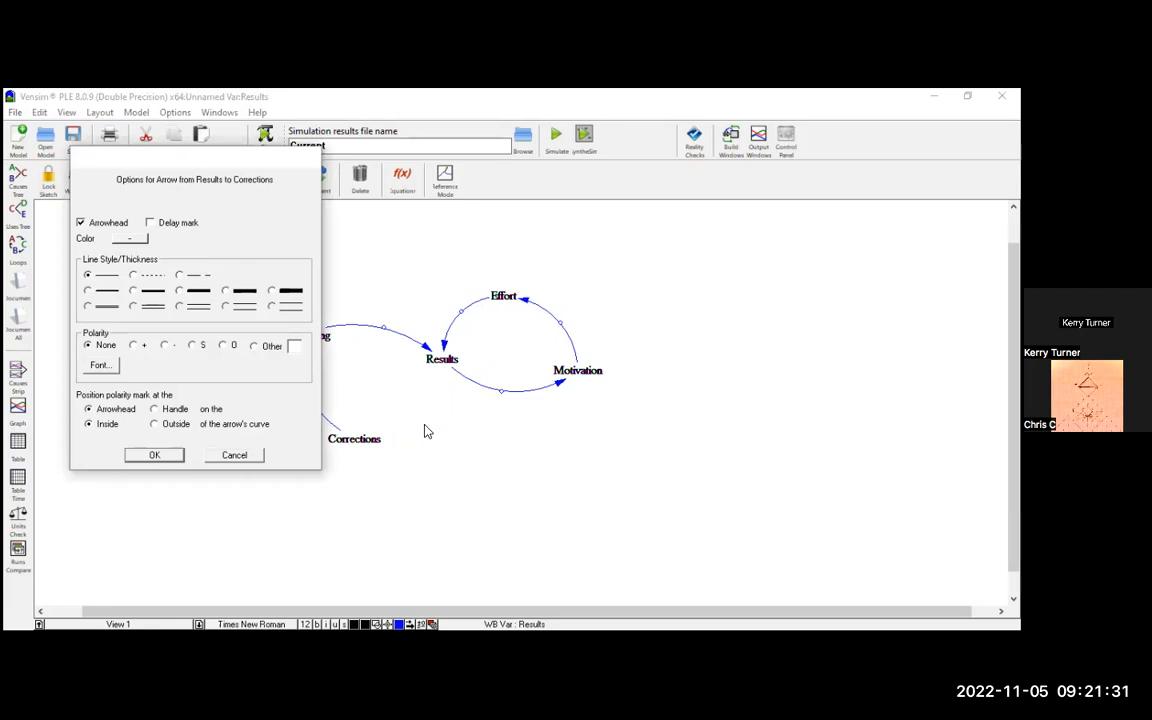
{"action": "left_click", "coordinate": [222, 345]}
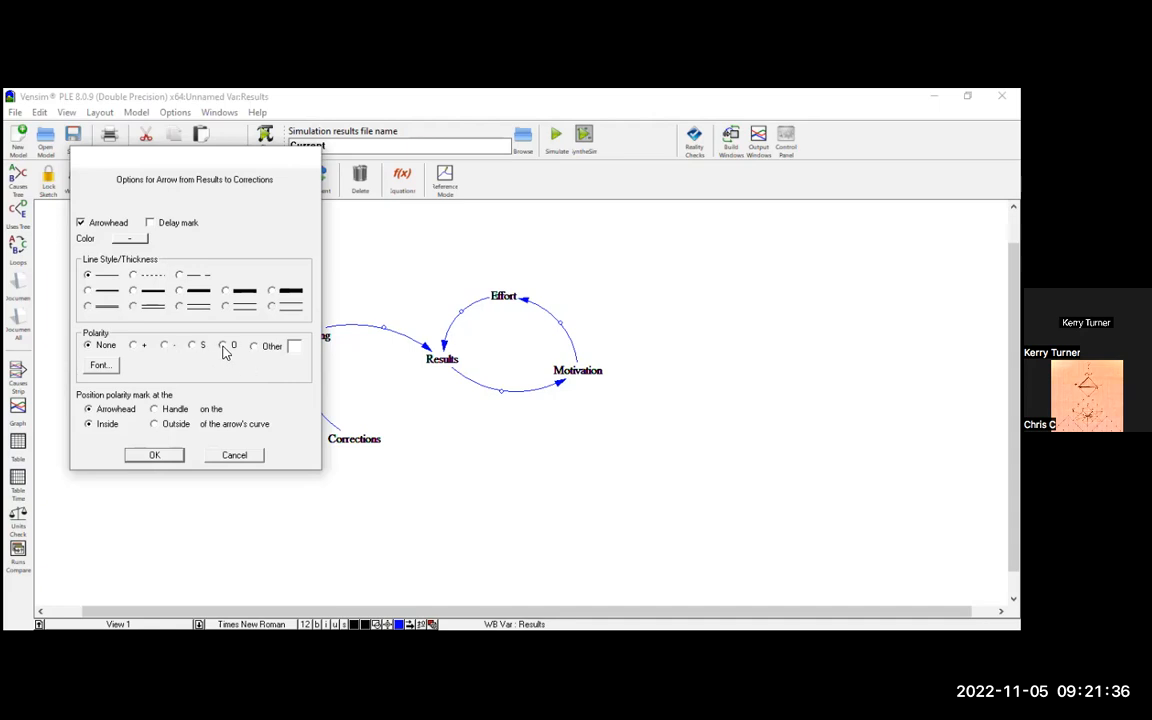
{"action": "left_click", "coordinate": [155, 455]}
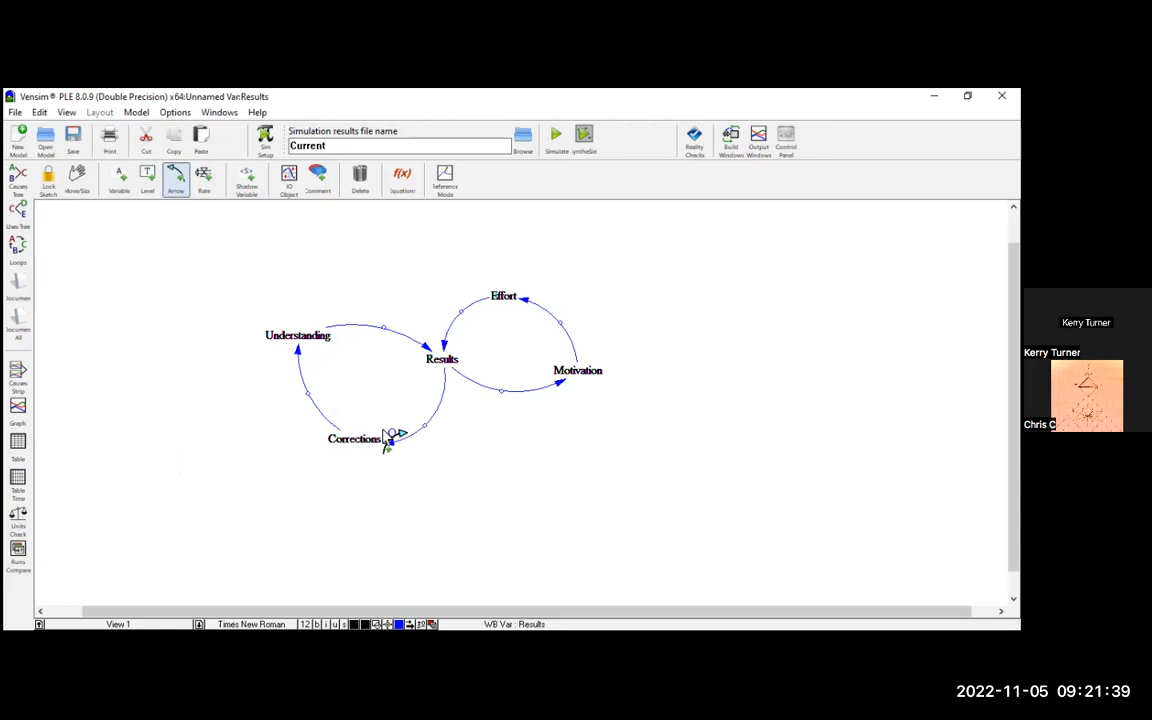
Step: Position the polarity mark of the Results-to-Corrections arrow at the handle, on the outside of the arrow's curve
{"action": "right_click", "coordinate": [430, 430]}
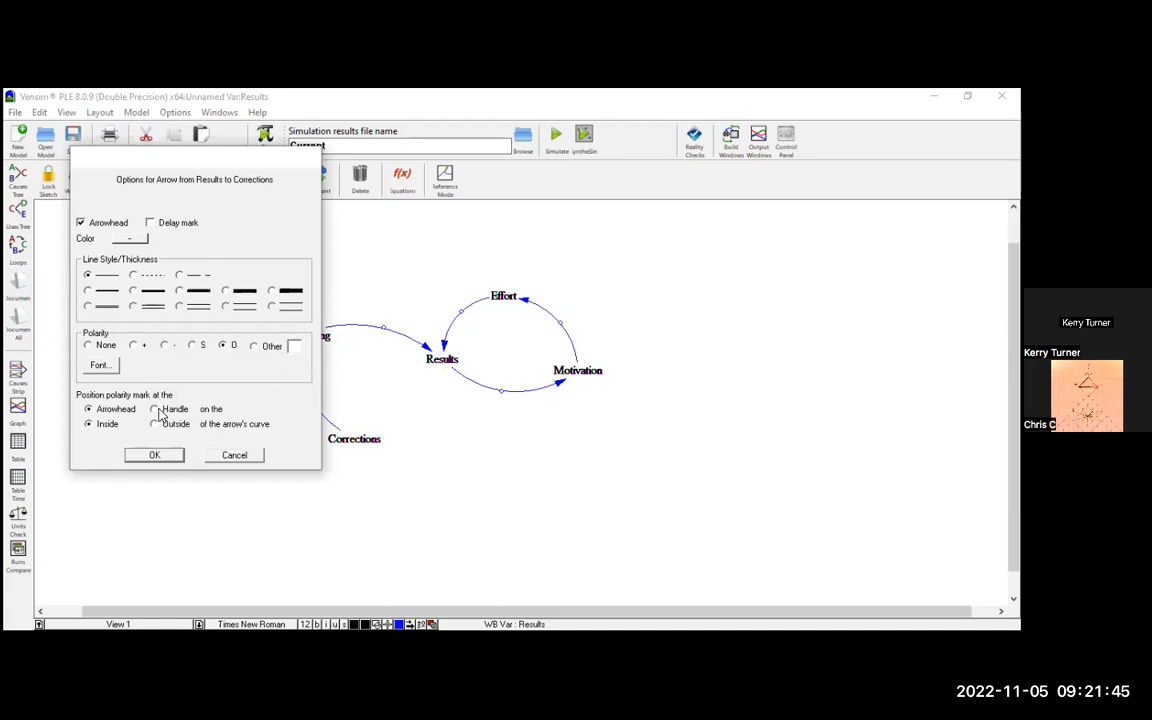
{"action": "left_click", "coordinate": [155, 410]}
{"action": "left_click", "coordinate": [155, 424]}
{"action": "left_click", "coordinate": [156, 457]}
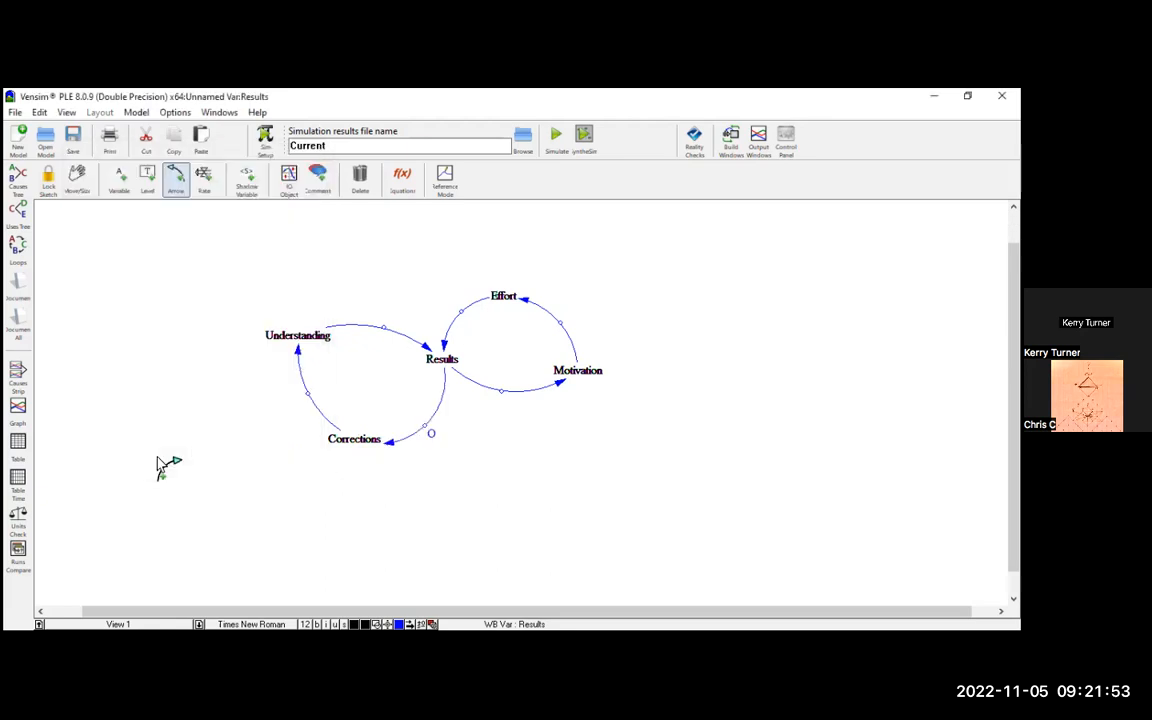
Step: Set the Results-to-Corrections arrow's polarity to None and its line style to dotted
{"action": "right_click", "coordinate": [431, 424]}
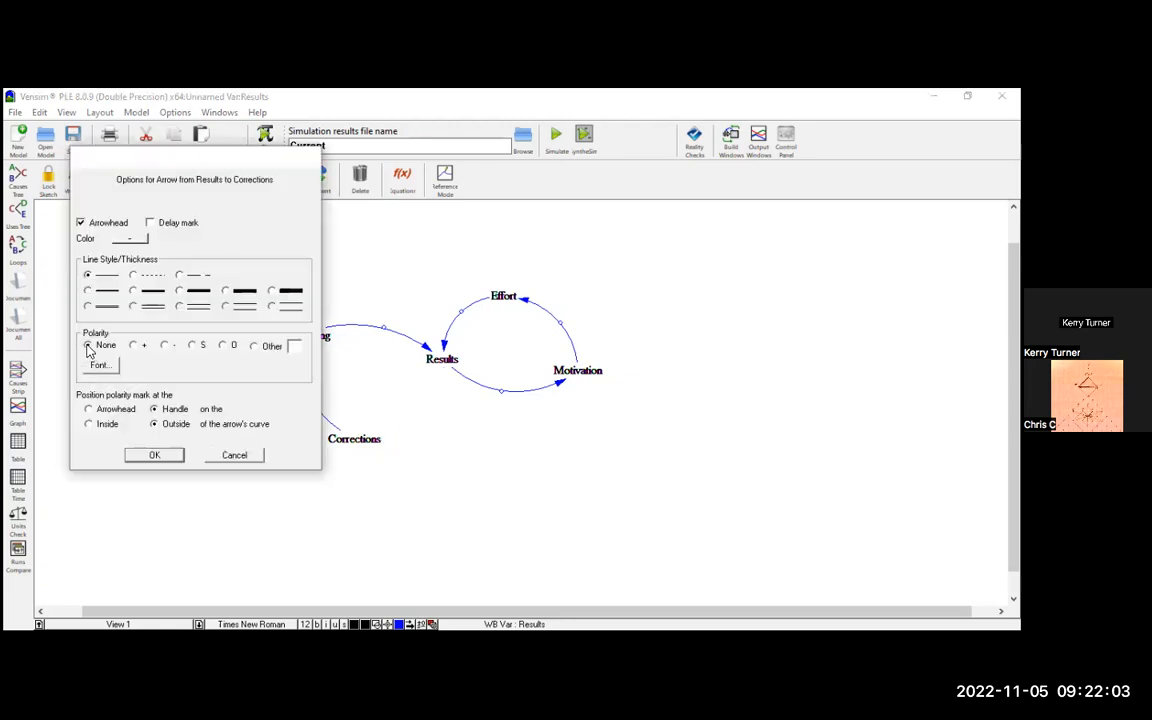
{"action": "left_click", "coordinate": [133, 275]}
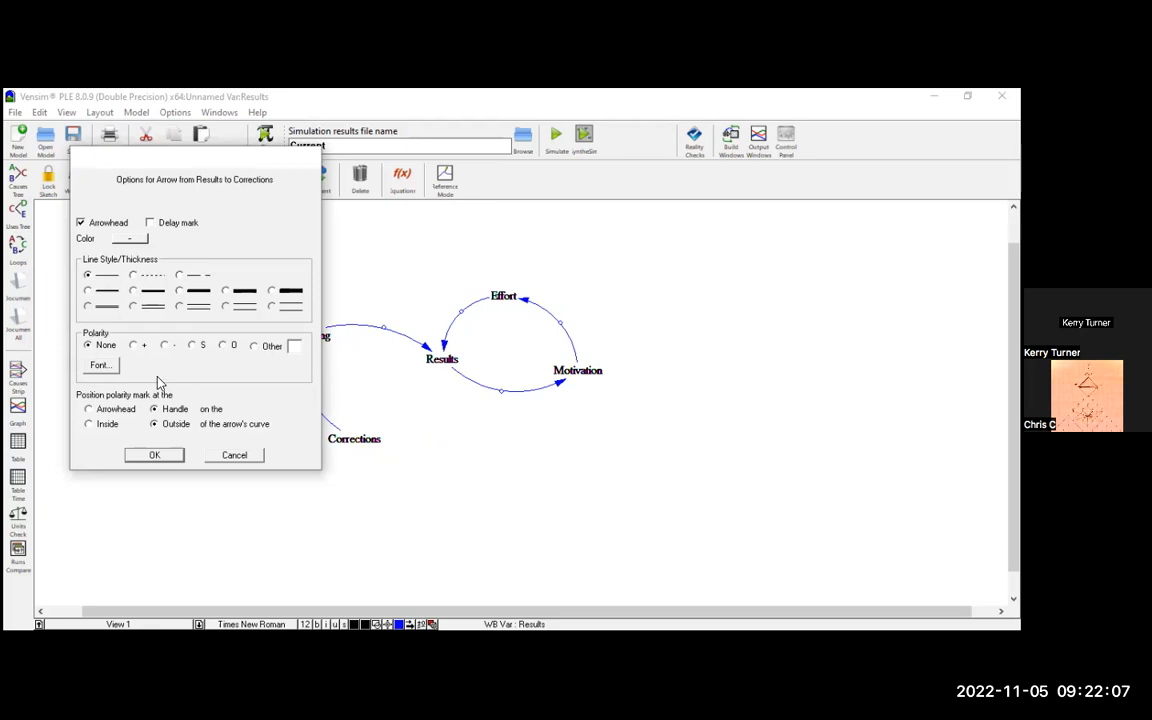
{"action": "left_click", "coordinate": [155, 456]}
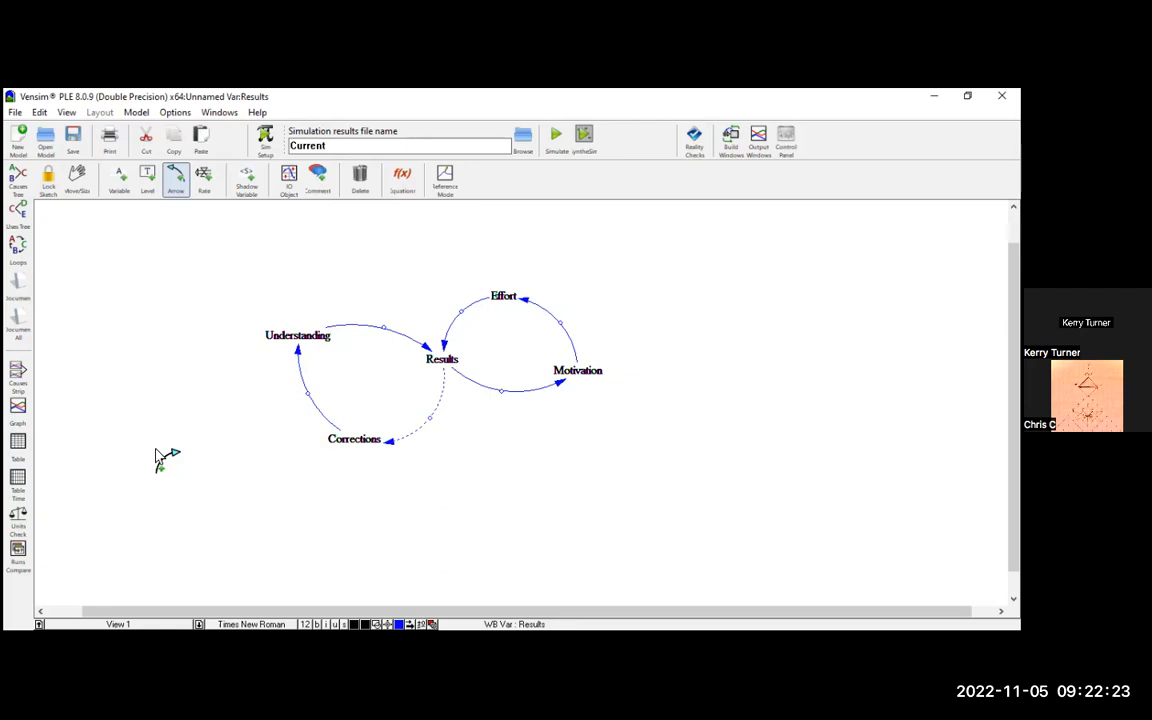
Step: Place a comment reading R with the Loop Counter shape inside the Effort, Results and Motivation loop
{"action": "left_click", "coordinate": [318, 180]}
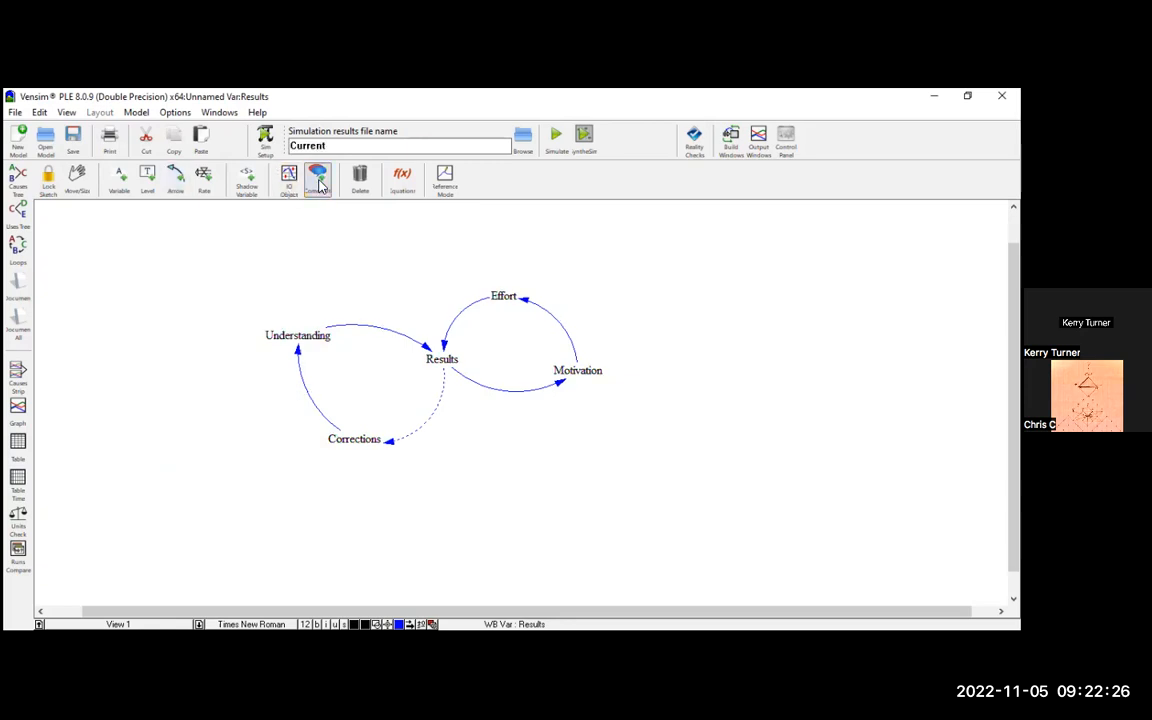
{"action": "left_click", "coordinate": [510, 345]}
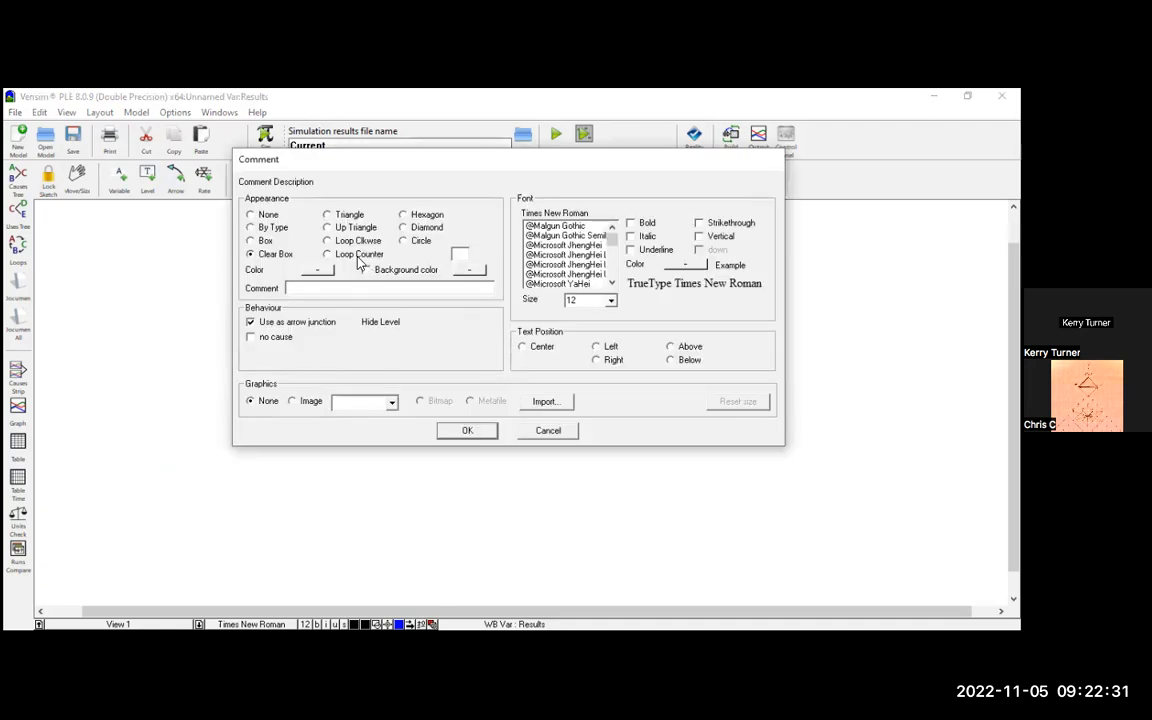
{"action": "type", "text": "R"}
{"action": "left_click", "coordinate": [326, 254]}
{"action": "left_click", "coordinate": [467, 431]}
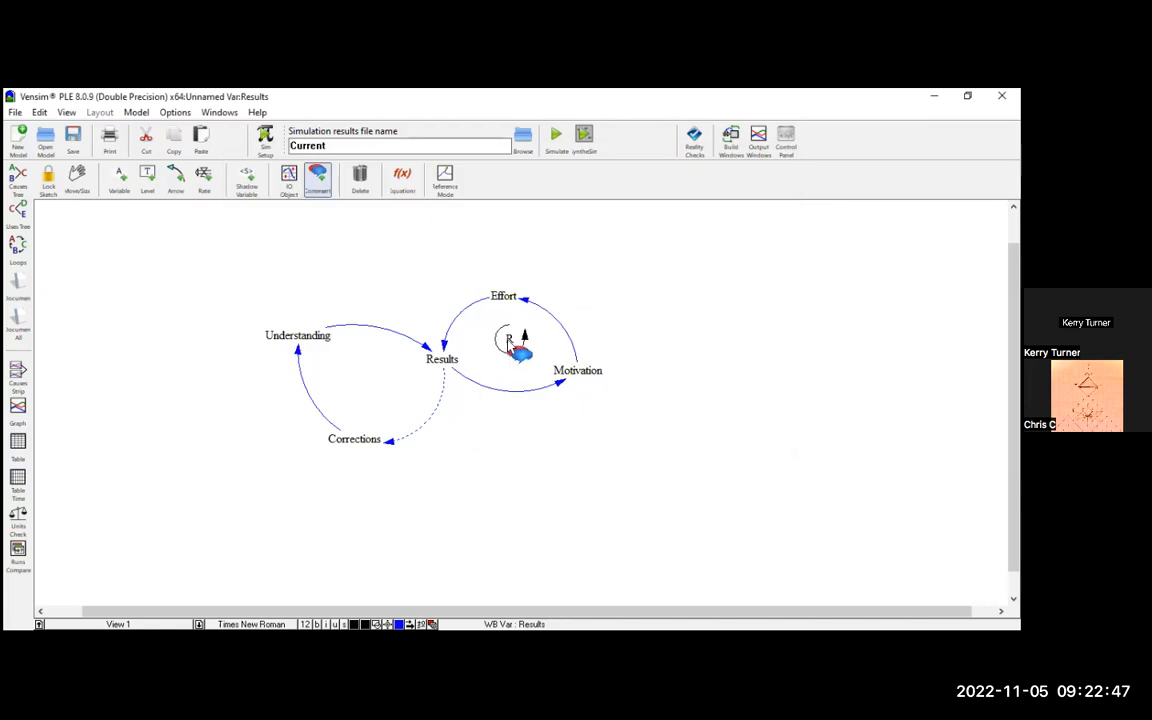
Step: Nudge the R loop marker into place and add a comment reading B with the Loop Clkwse shape inside the Understanding, Results and Corrections loop
{"action": "left_click_drag", "start_coordinate": [508, 341], "coordinate": [505, 342]}
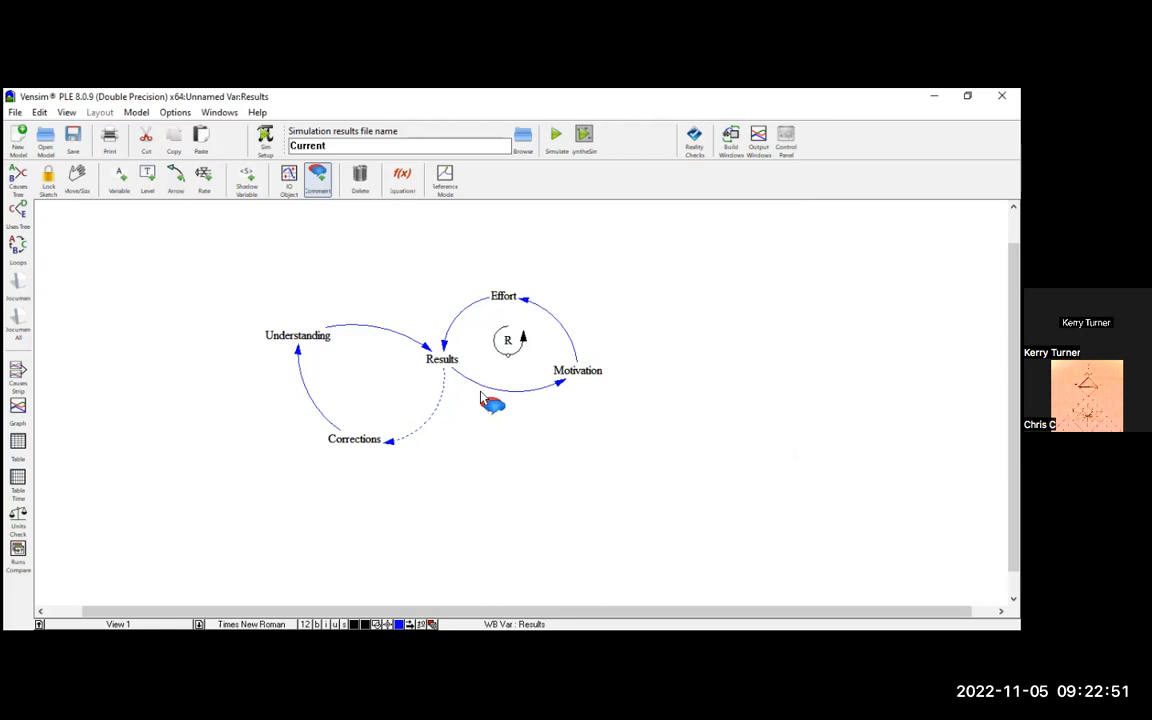
{"action": "left_click", "coordinate": [364, 379]}
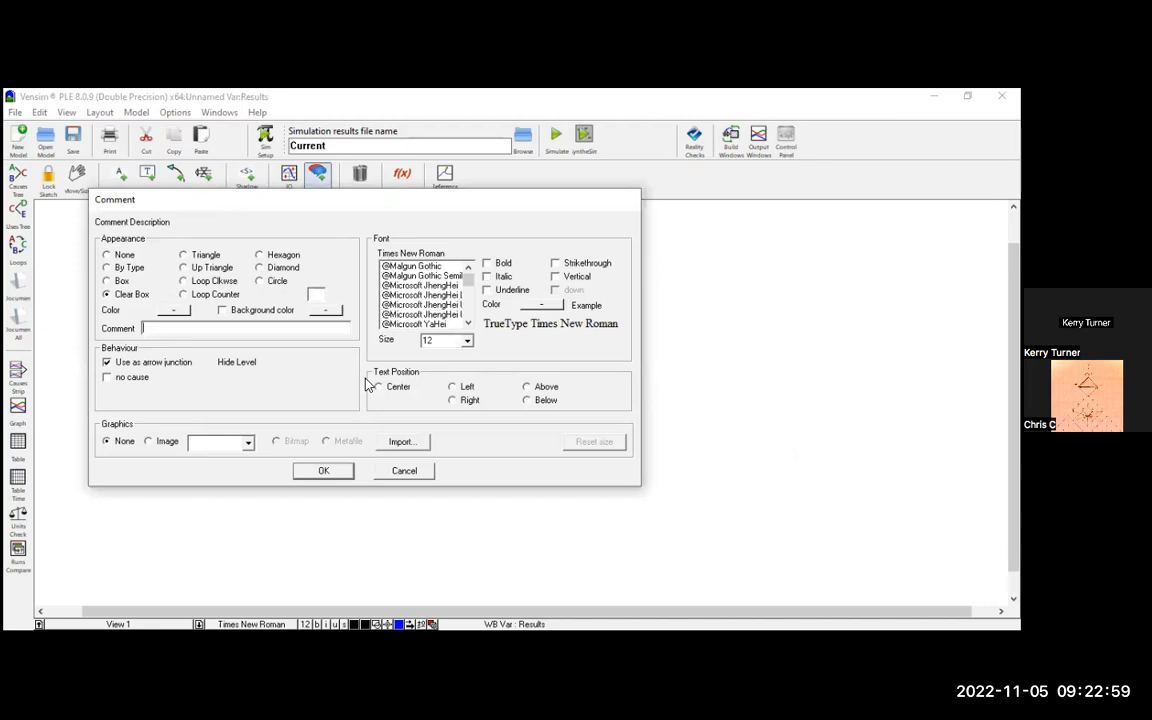
{"action": "type", "text": "B"}
{"action": "left_click", "coordinate": [184, 282]}
{"action": "left_click", "coordinate": [320, 472]}
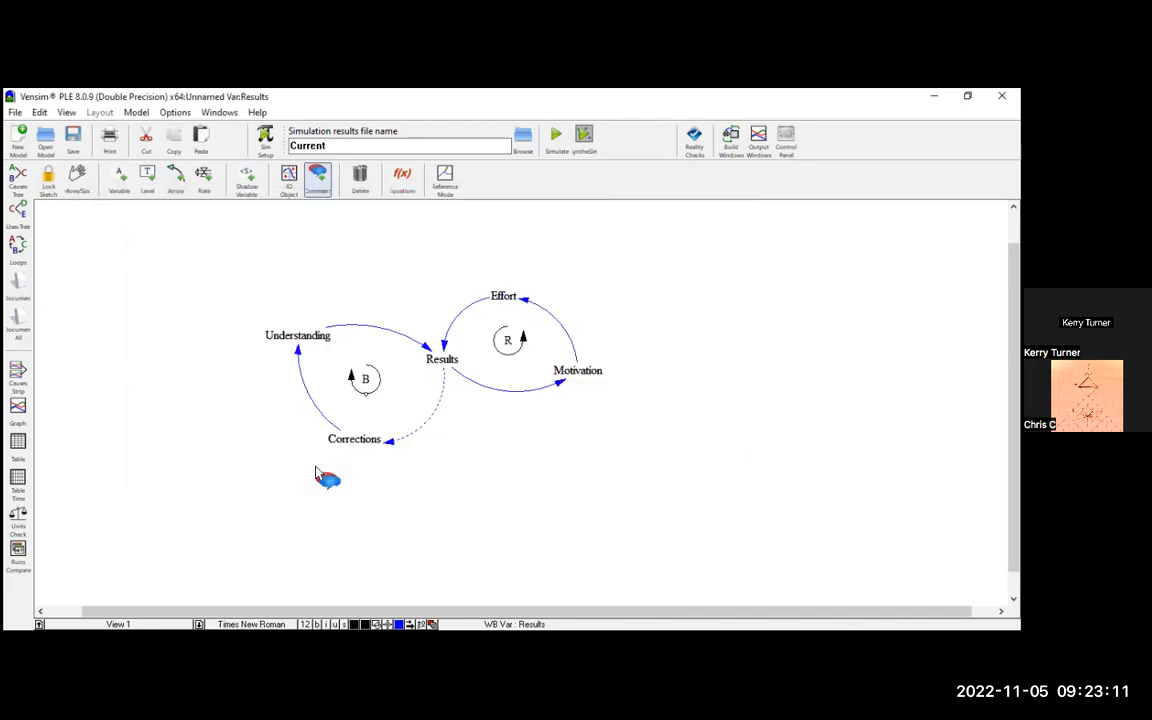
Step: Move Understanding slightly down and bow its incoming arrow from Corrections and outgoing arrow to Results into a rounder loop
{"action": "left_click", "coordinate": [76, 182]}
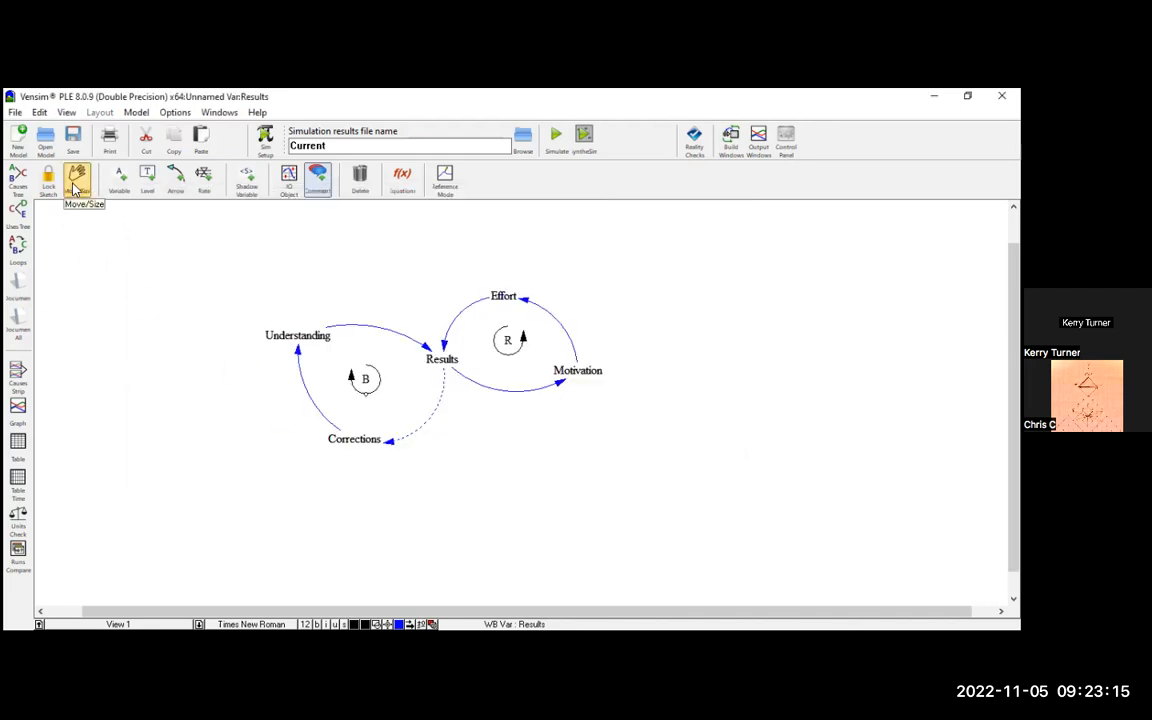
{"action": "key", "text": "ctrl+a"}
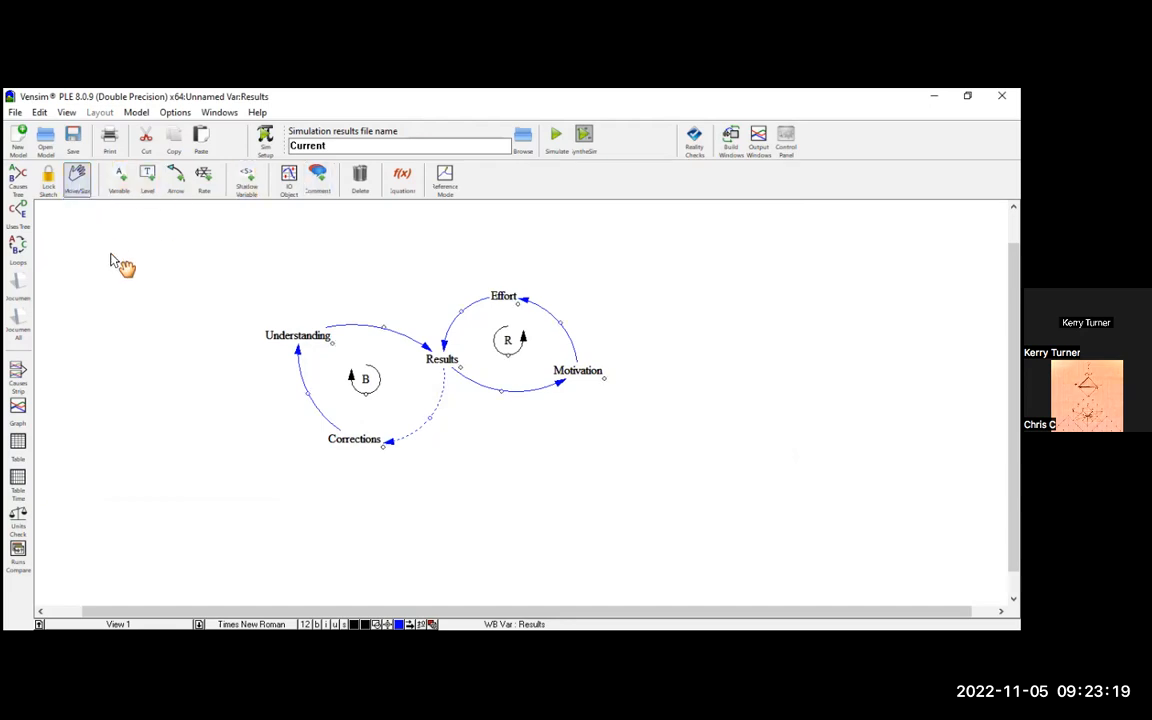
{"action": "left_click_drag", "start_coordinate": [285, 332], "coordinate": [287, 340]}
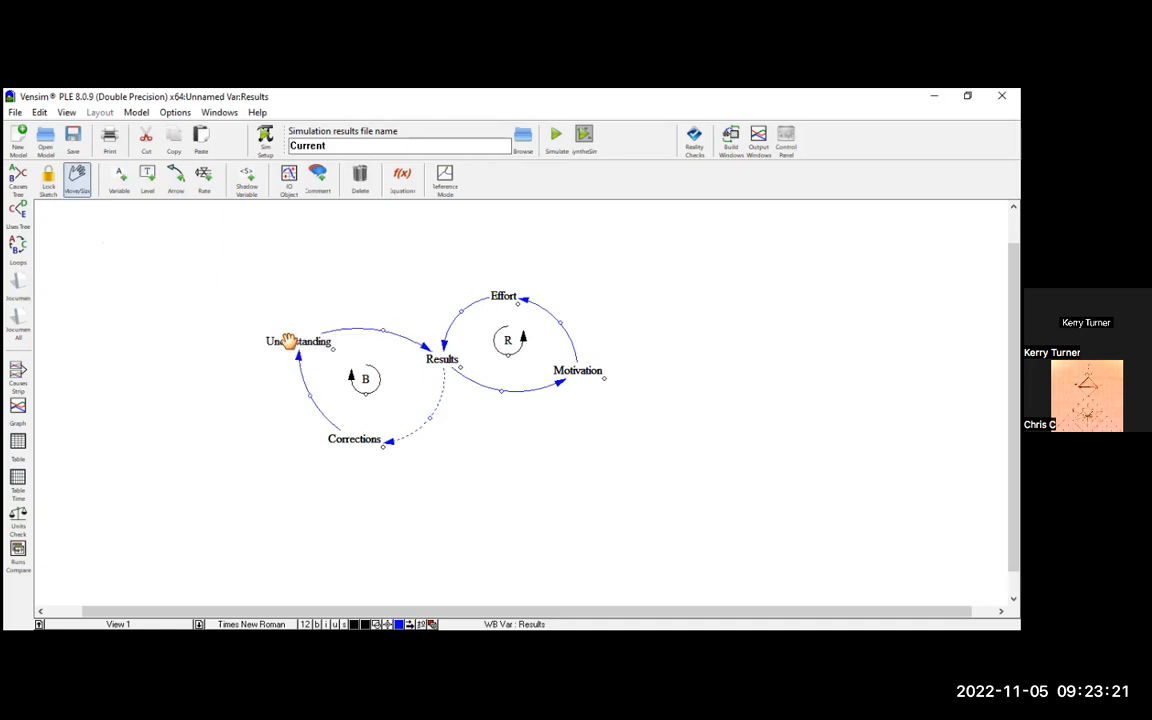
{"action": "left_click_drag", "start_coordinate": [394, 339], "coordinate": [393, 337]}
{"action": "left_click_drag", "start_coordinate": [310, 405], "coordinate": [303, 394]}
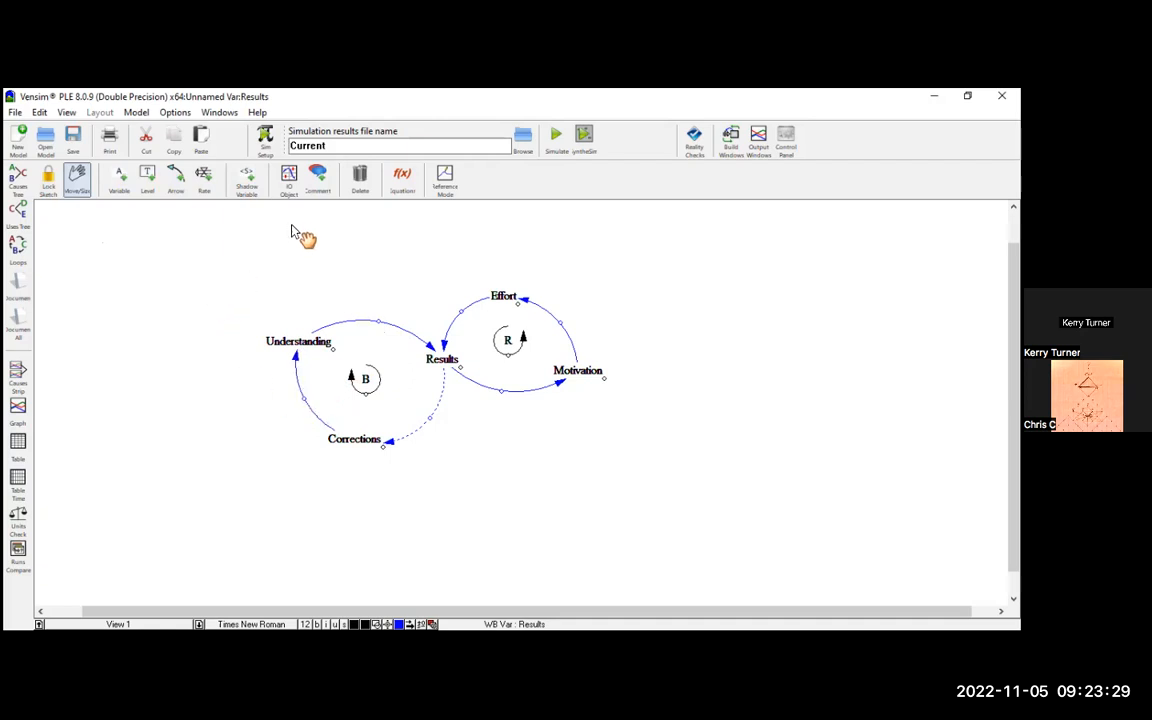
{"action": "left_click", "coordinate": [360, 180]}
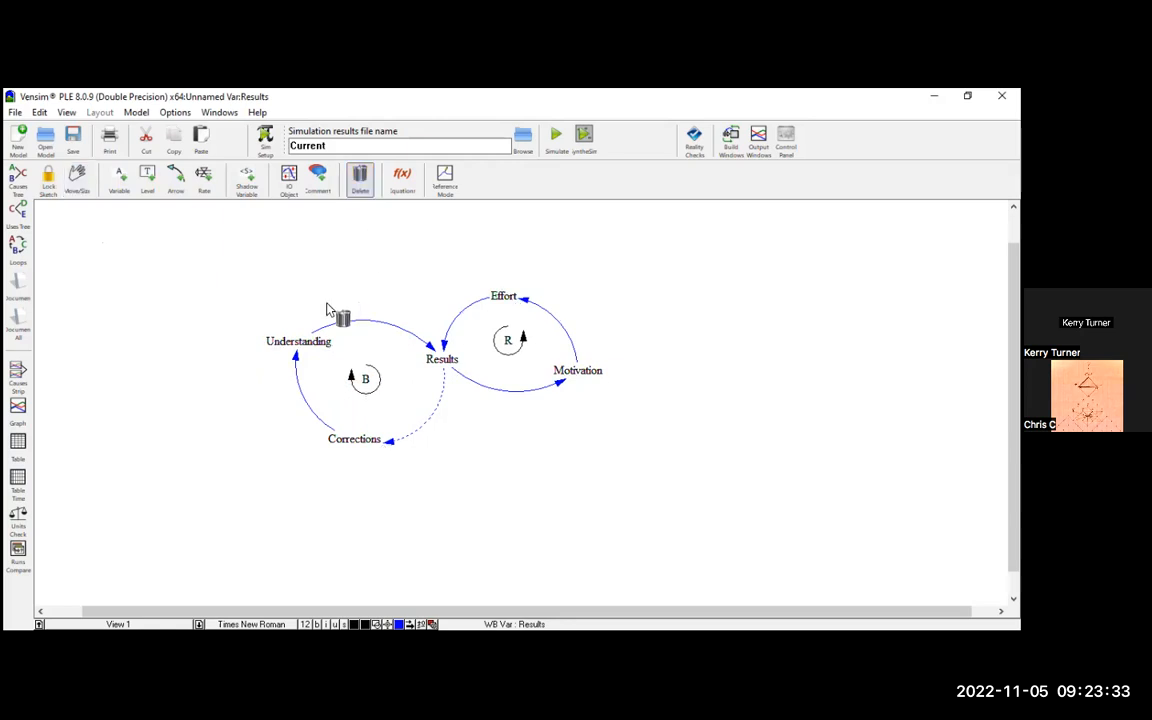
{"action": "left_click", "coordinate": [77, 178]}
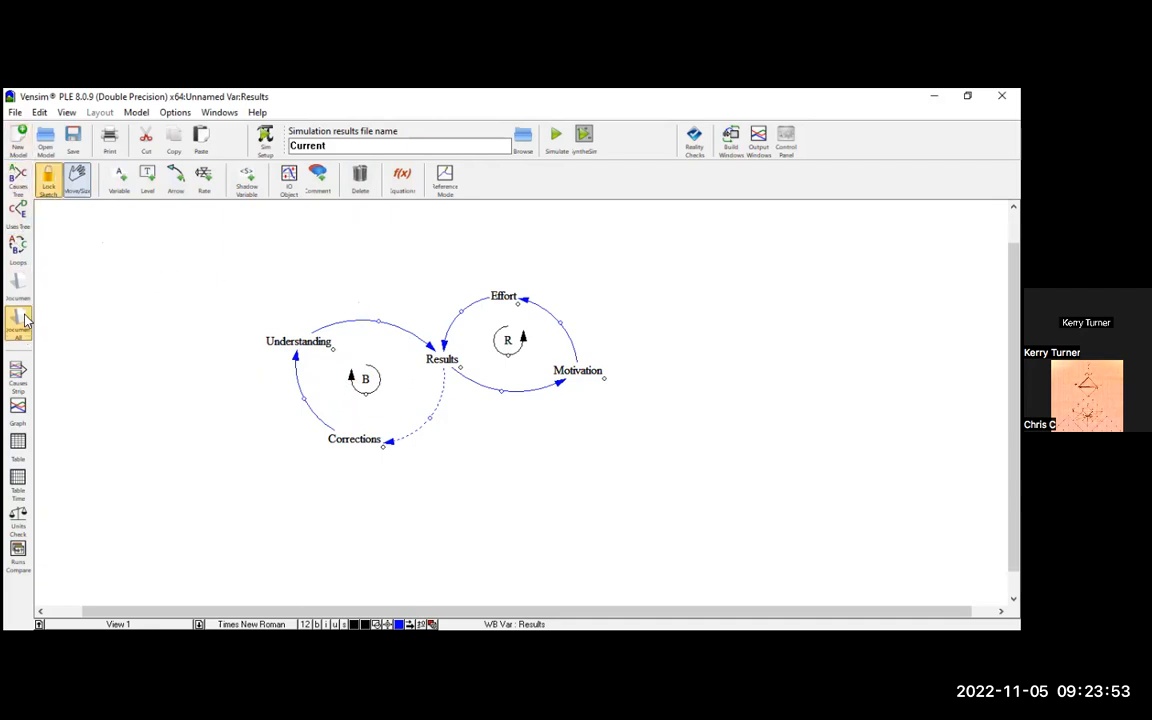
{"action": "left_click", "coordinate": [18, 285]}
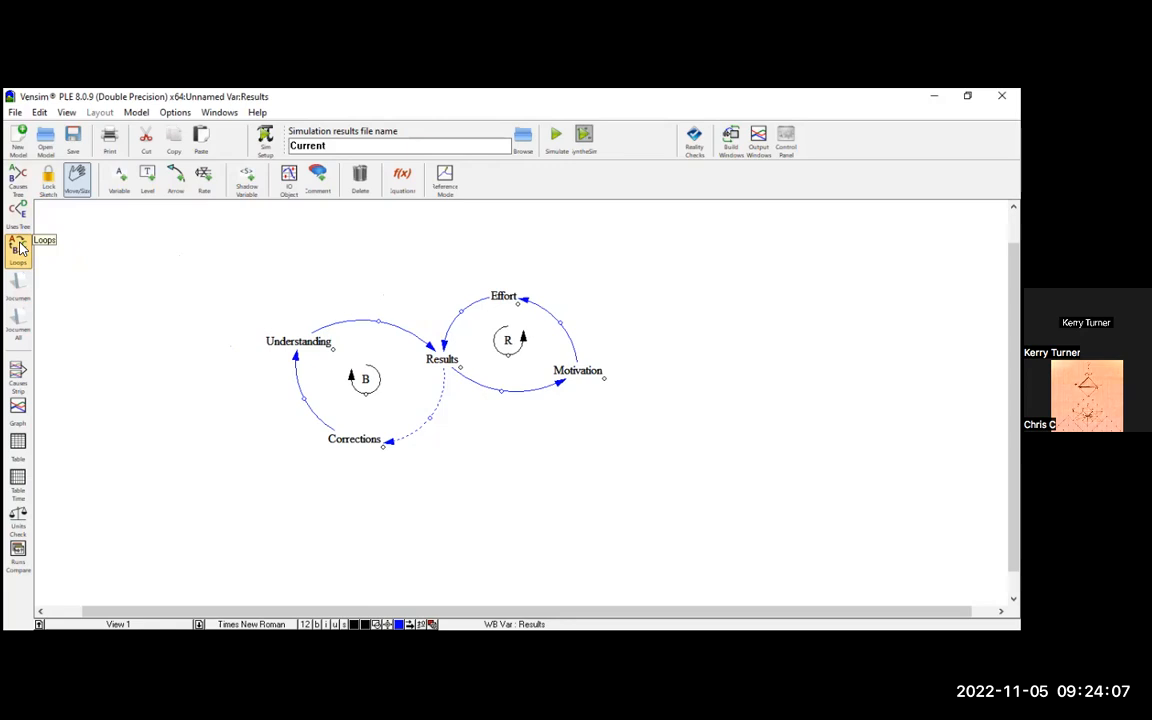
Step: List the feedback loops that pass through Results without saving the sketch for backup, and close the list
{"action": "left_click", "coordinate": [436, 360]}
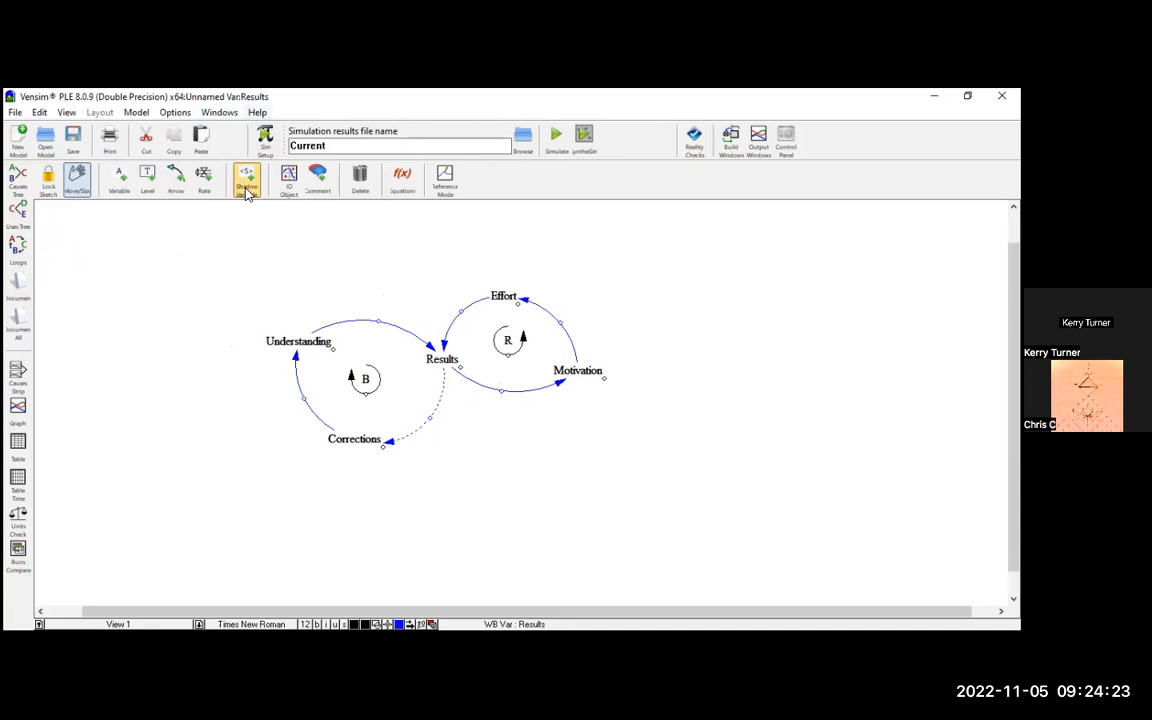
{"action": "left_click", "coordinate": [20, 245]}
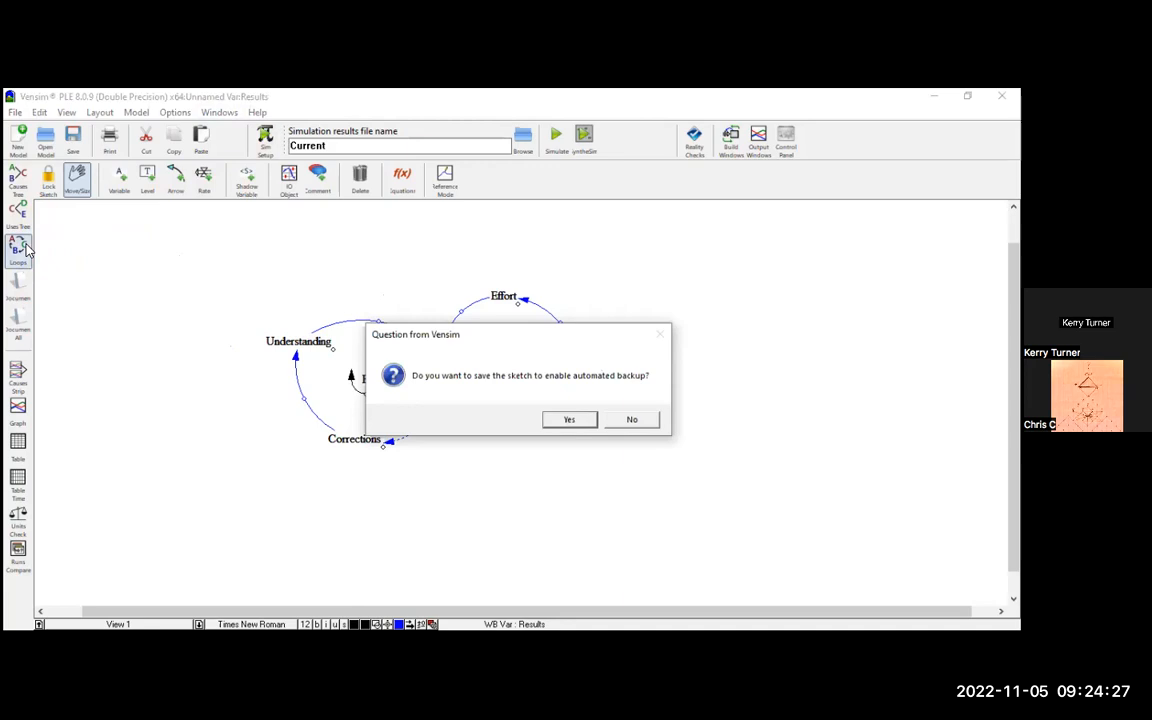
{"action": "left_click", "coordinate": [633, 420]}
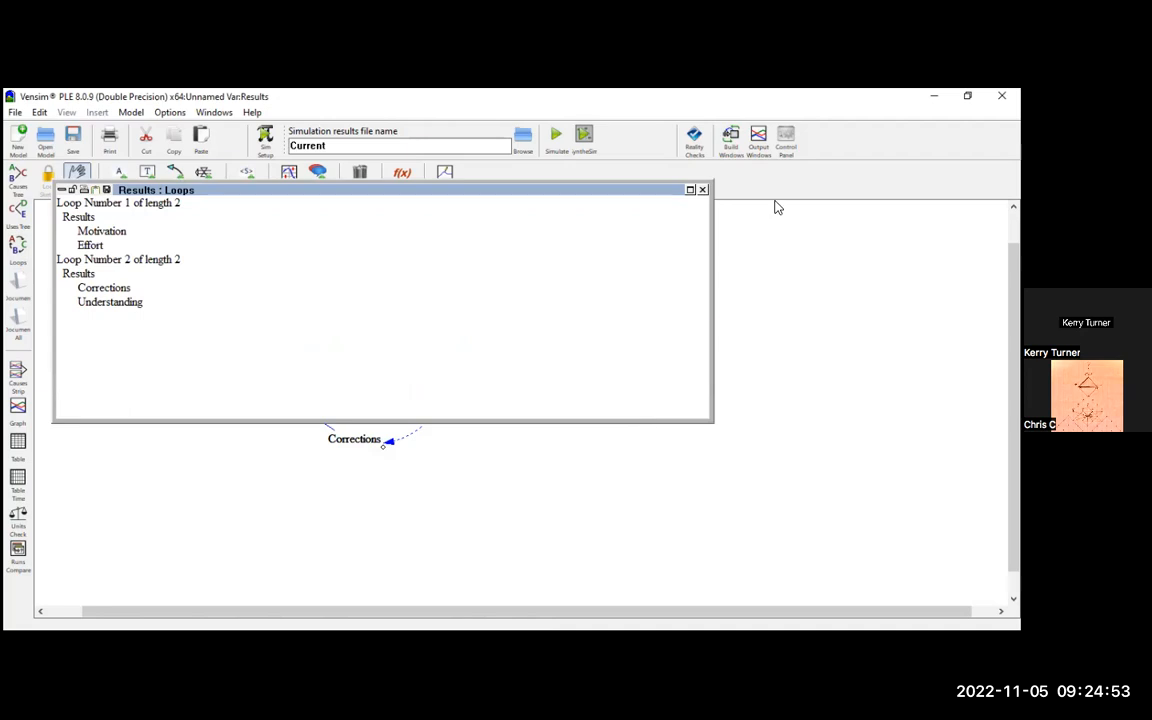
{"action": "left_click", "coordinate": [701, 191]}
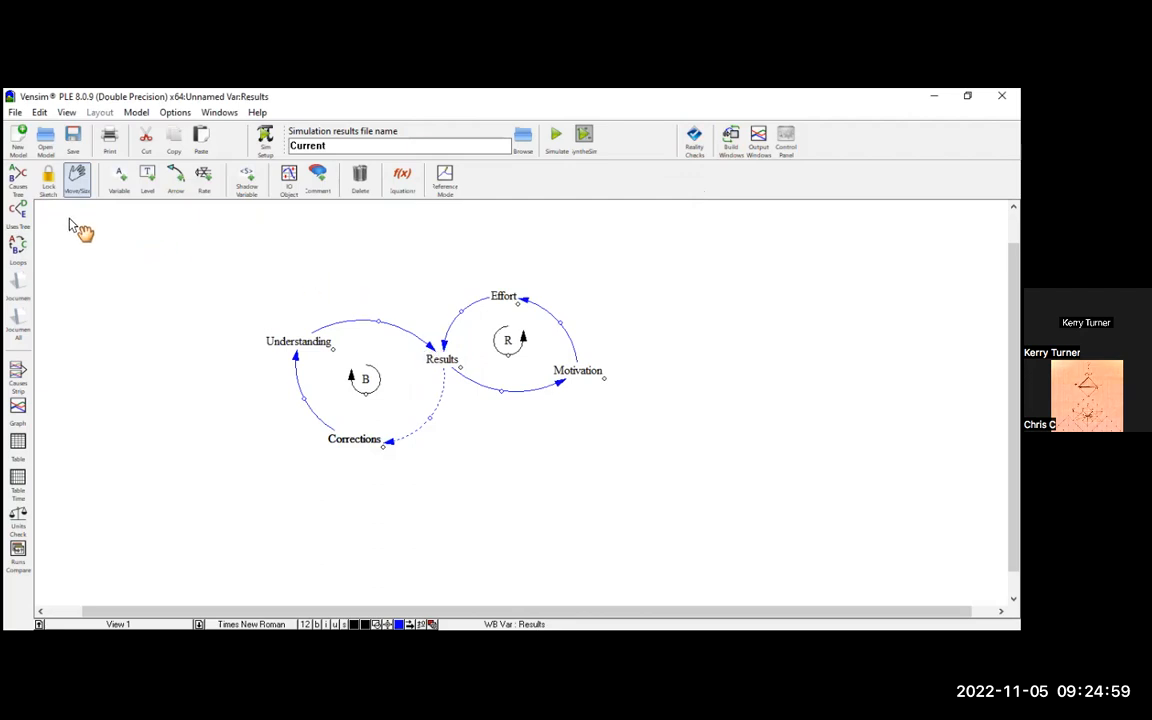
Step: Show the causes trees of Results and Corrections and arrange the two windows side by side
{"action": "left_click", "coordinate": [17, 183]}
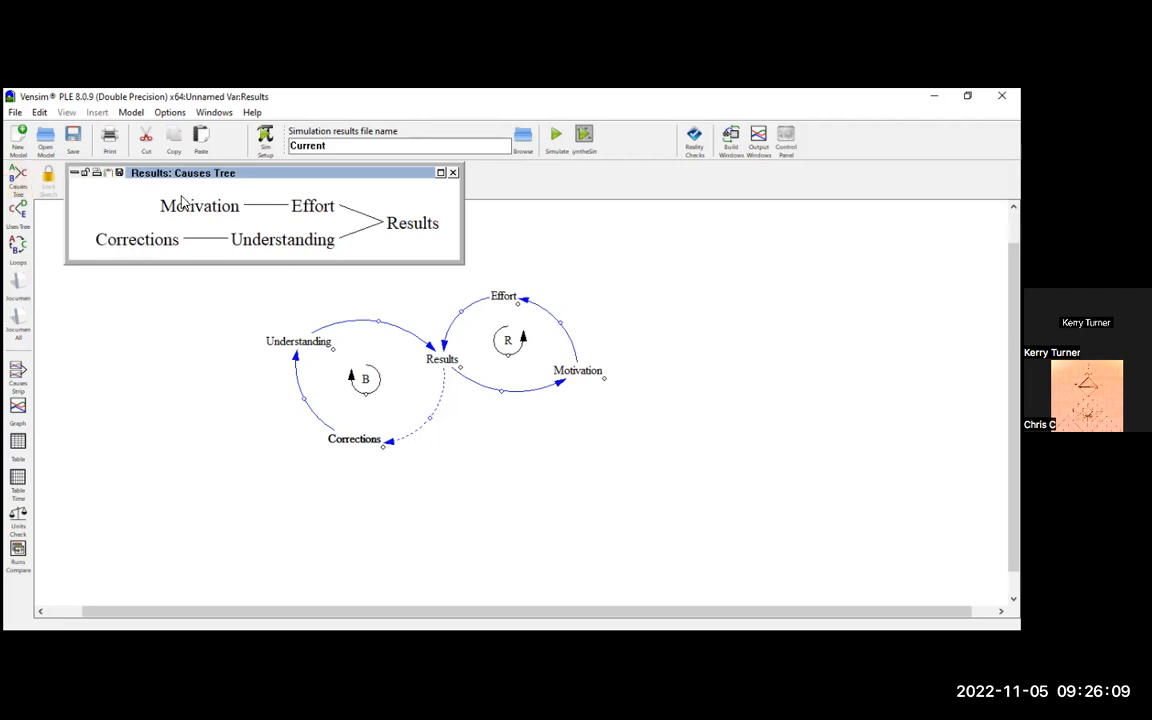
{"action": "left_click", "coordinate": [123, 245]}
{"action": "left_click", "coordinate": [20, 181]}
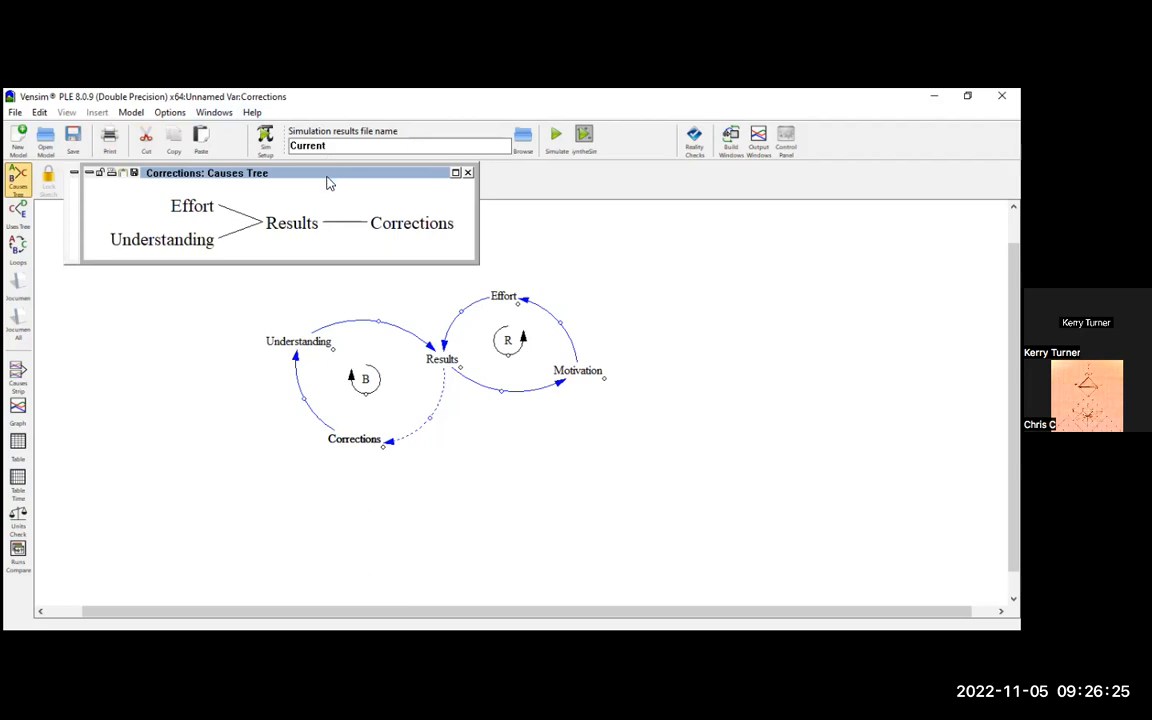
{"action": "double_click", "coordinate": [304, 238]}
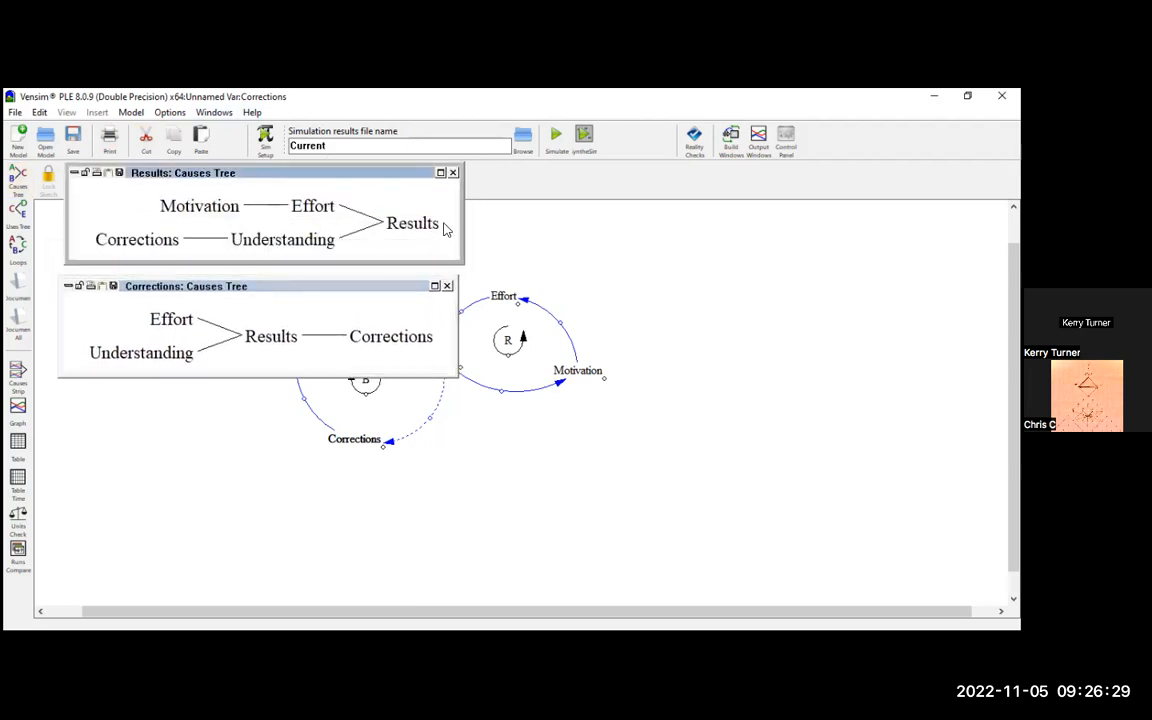
{"action": "left_click_drag", "start_coordinate": [456, 174], "coordinate": [814, 253]}
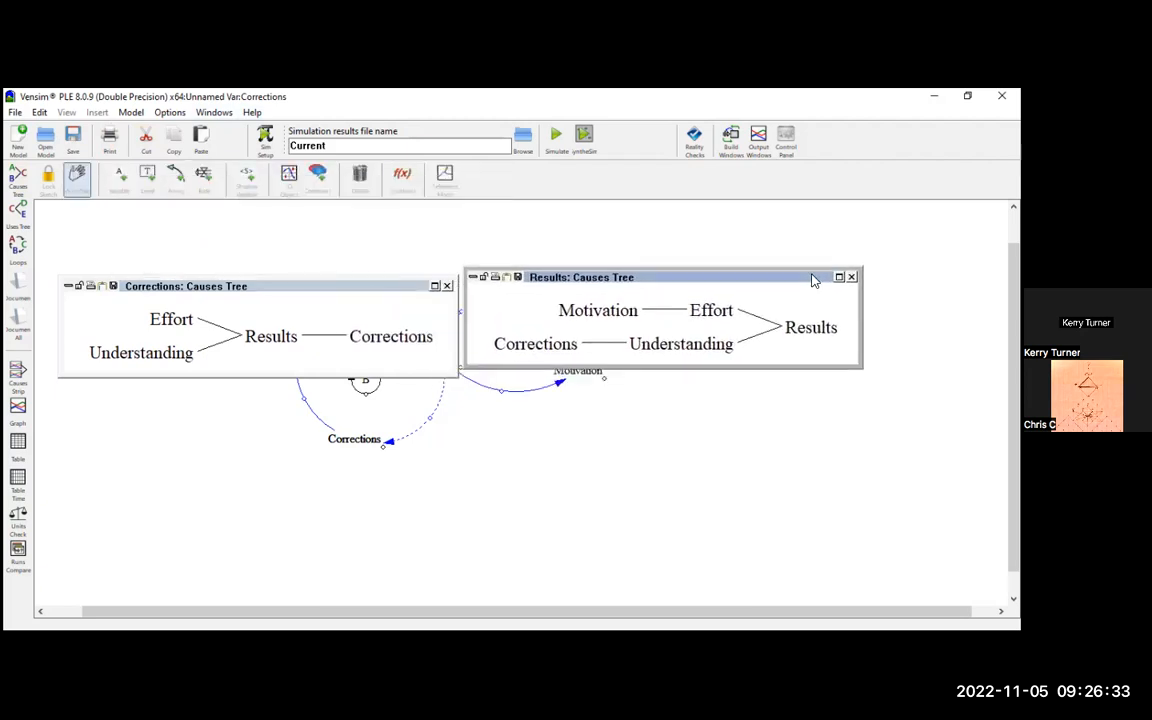
Step: Show the causes tree of Motivation above the one for Corrections, and close the Motivation and Results trees
{"action": "left_click", "coordinate": [610, 312]}
{"action": "left_click", "coordinate": [17, 182]}
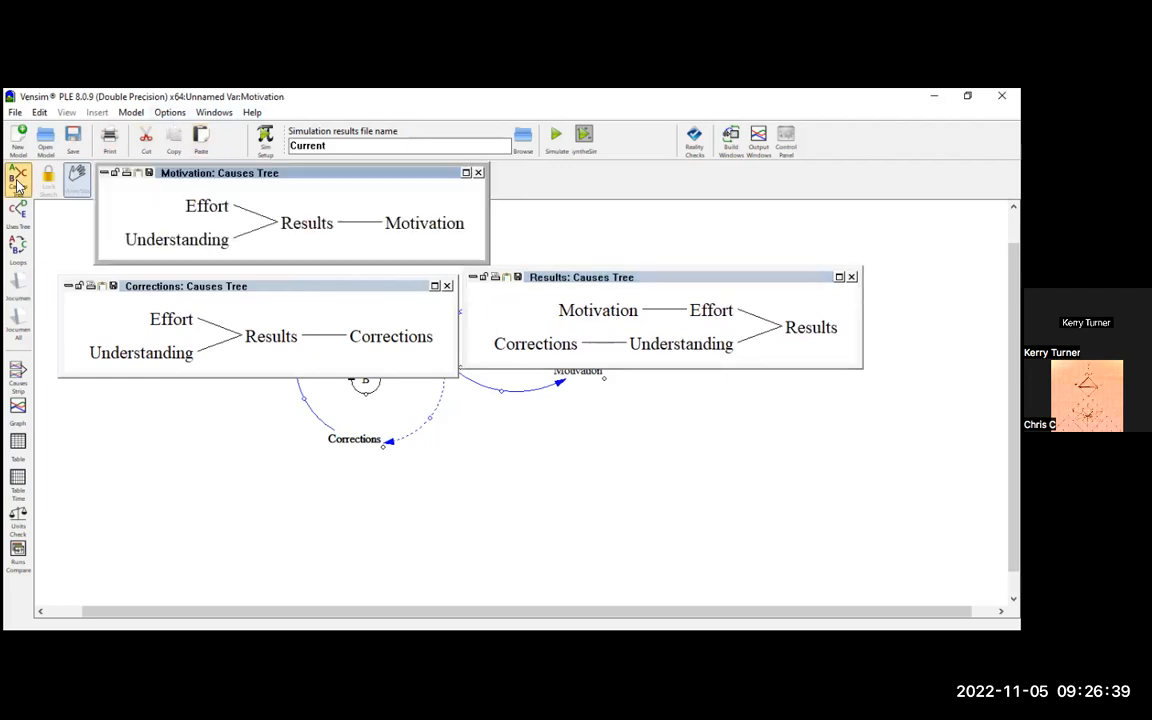
{"action": "left_click_drag", "start_coordinate": [363, 176], "coordinate": [333, 187]}
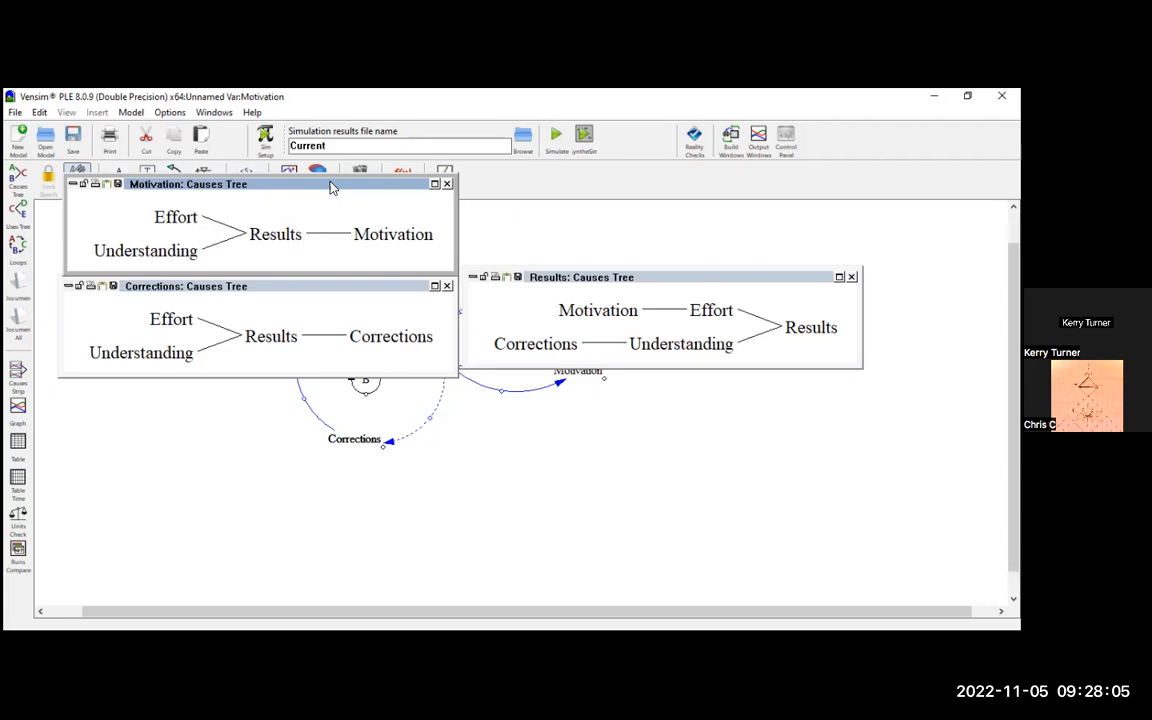
{"action": "left_click", "coordinate": [447, 184]}
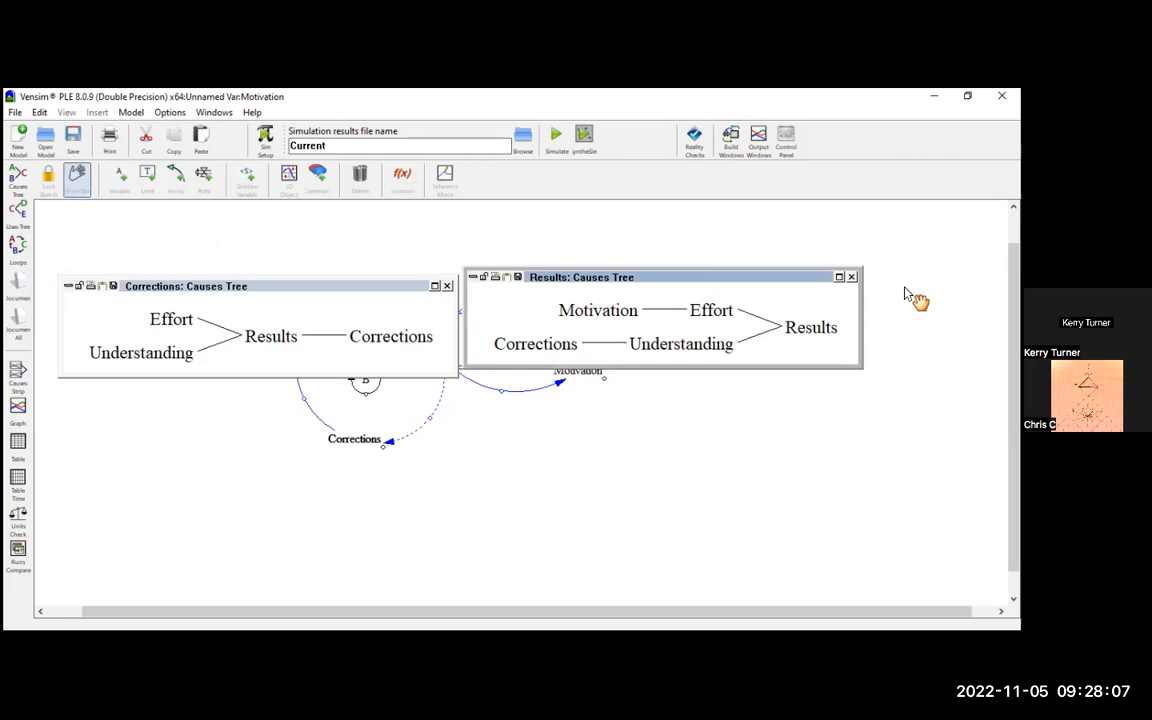
{"action": "left_click", "coordinate": [851, 278]}
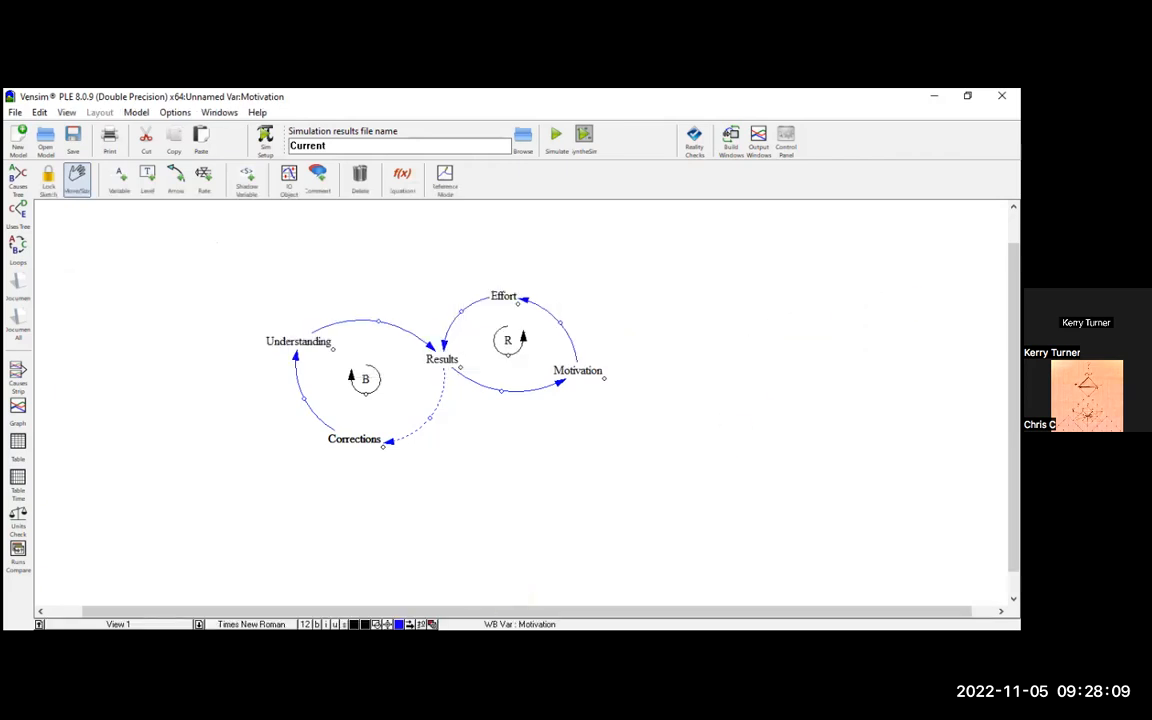
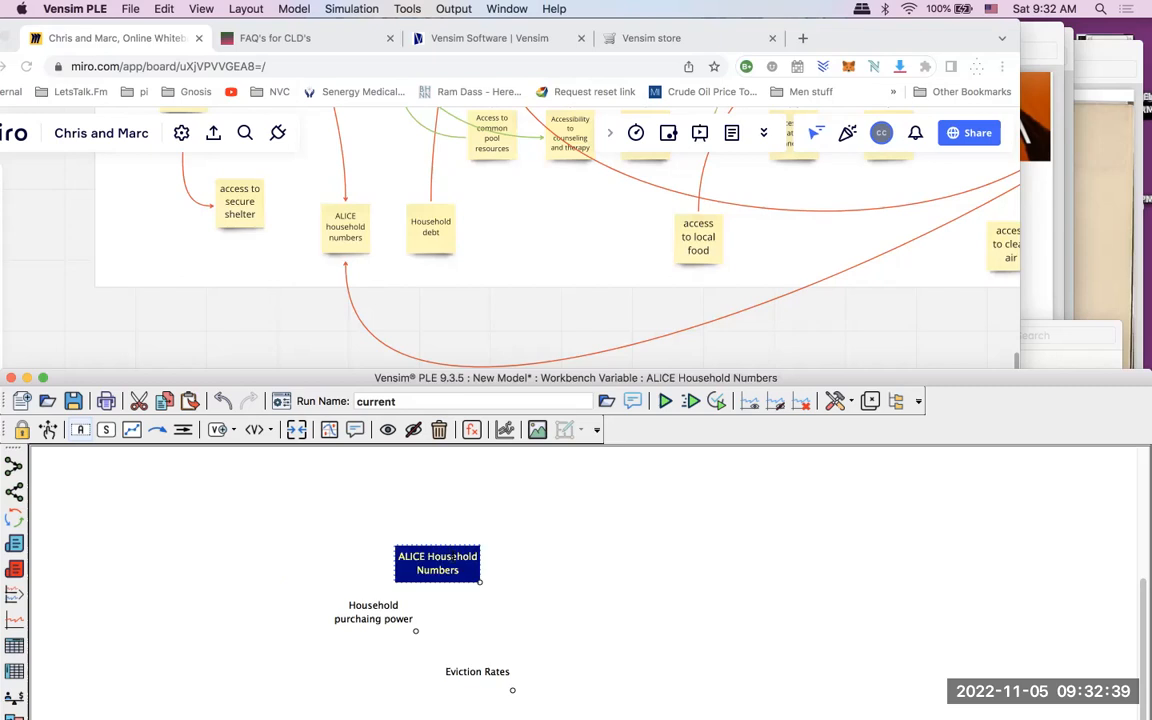
Step: Move ALICE Household Numbers to the lower left of Household purchaing power, and save the sketch as untitled.mdl to enable automated backup
{"action": "left_click_drag", "start_coordinate": [370, 617], "coordinate": [358, 593]}
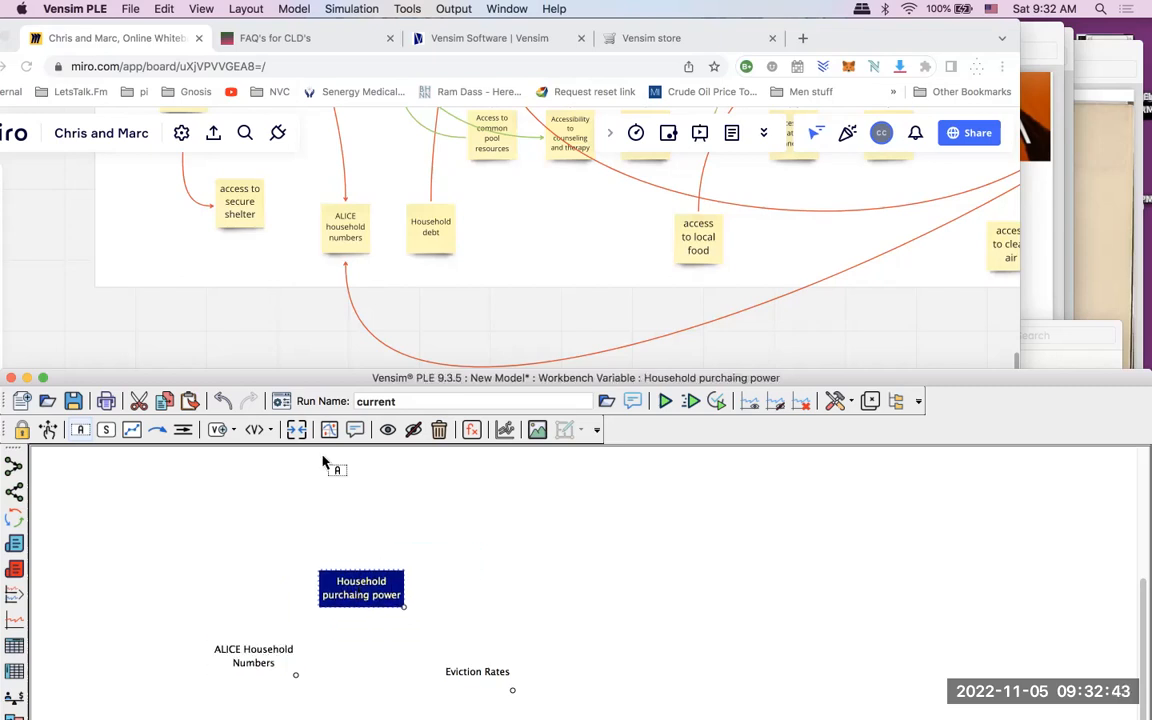
{"action": "scroll", "coordinate": [357, 220], "scroll_direction": "right", "scroll_amount": 5}
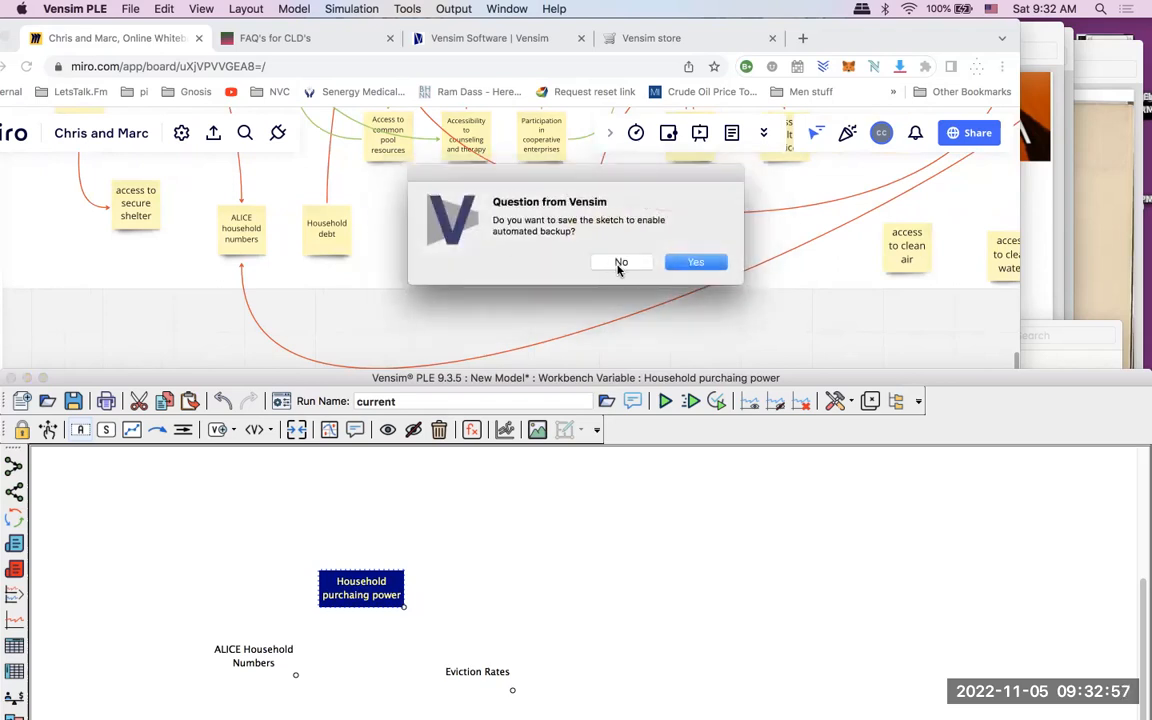
{"action": "left_click", "coordinate": [697, 261]}
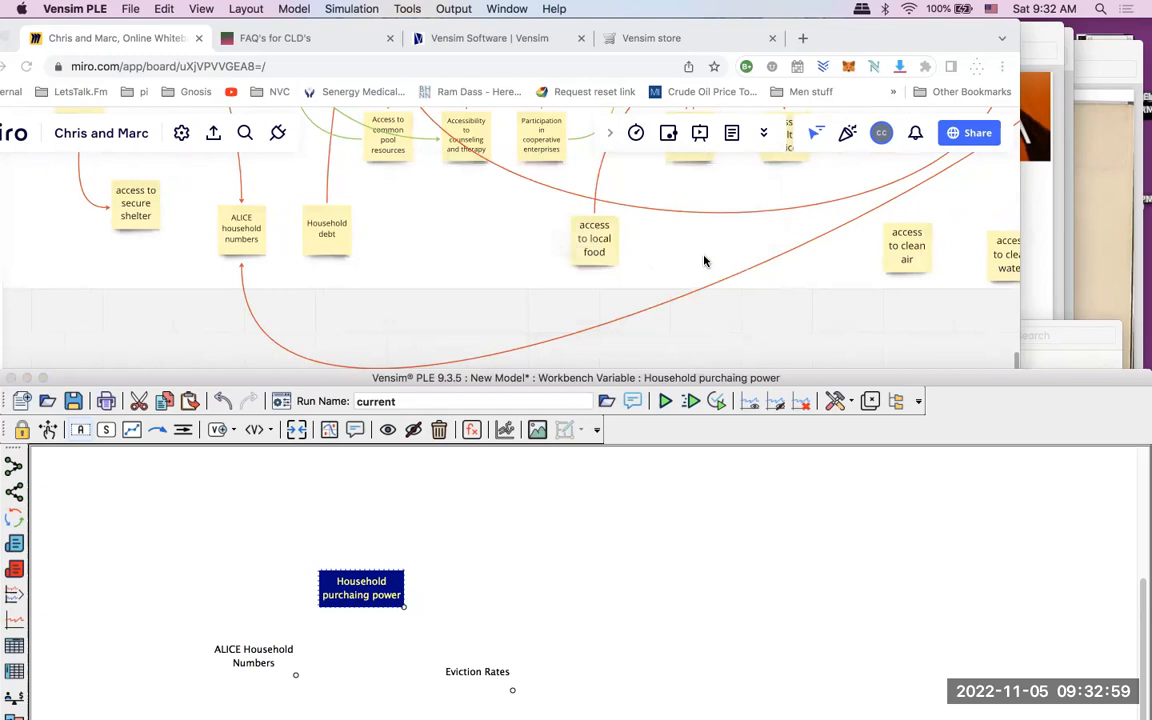
{"action": "left_click", "coordinate": [676, 317]}
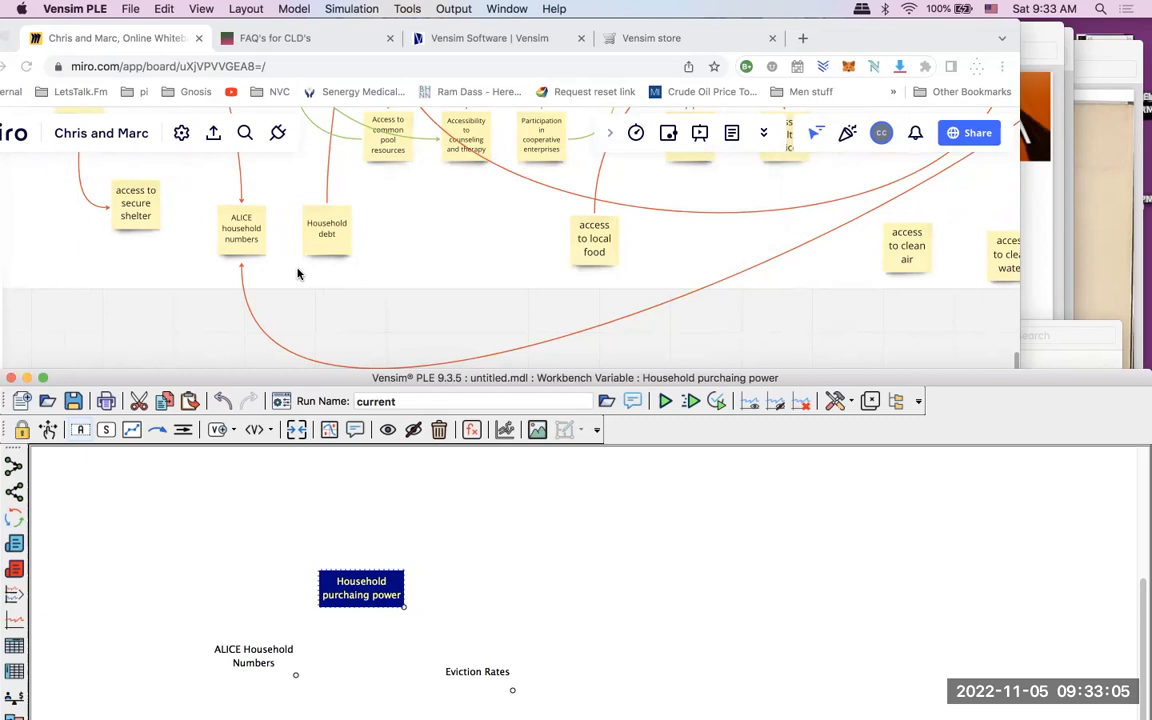
Step: Examine the Miro board's arrows running from Household purchasing power down to the notes in the lower part of the frame, including Eviction rates
{"action": "scroll", "coordinate": [297, 273], "scroll_direction": "up", "scroll_amount": 8}
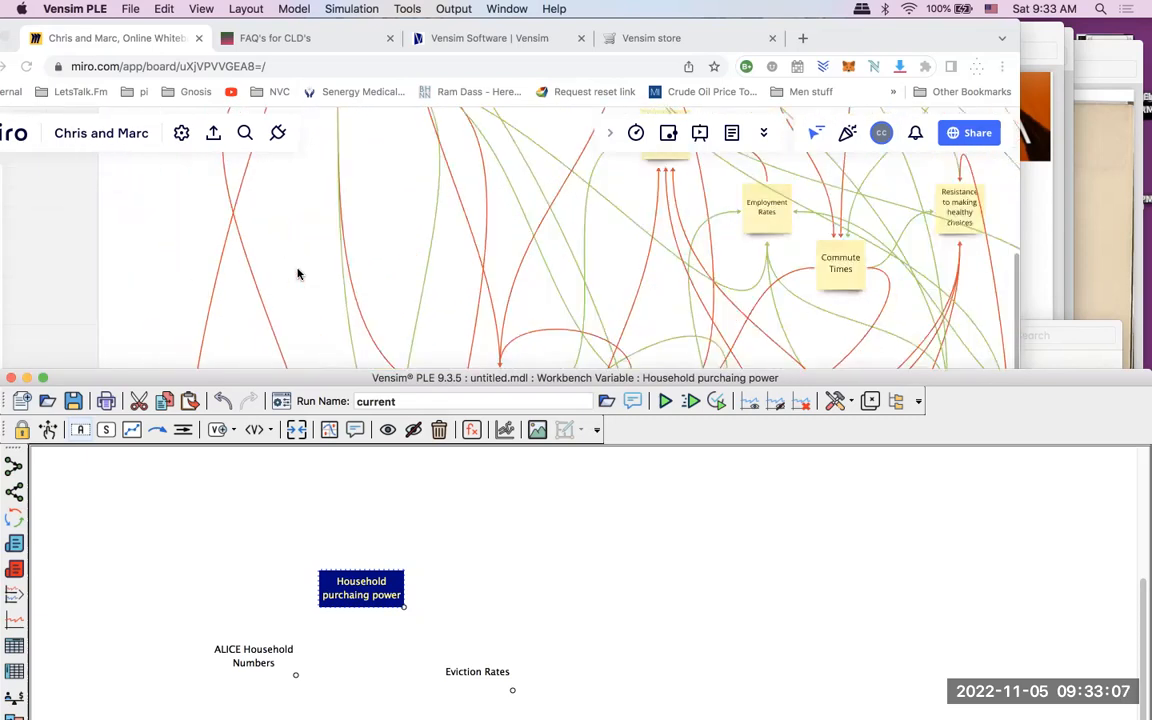
{"action": "scroll", "coordinate": [297, 273], "scroll_direction": "up", "scroll_amount": 2}
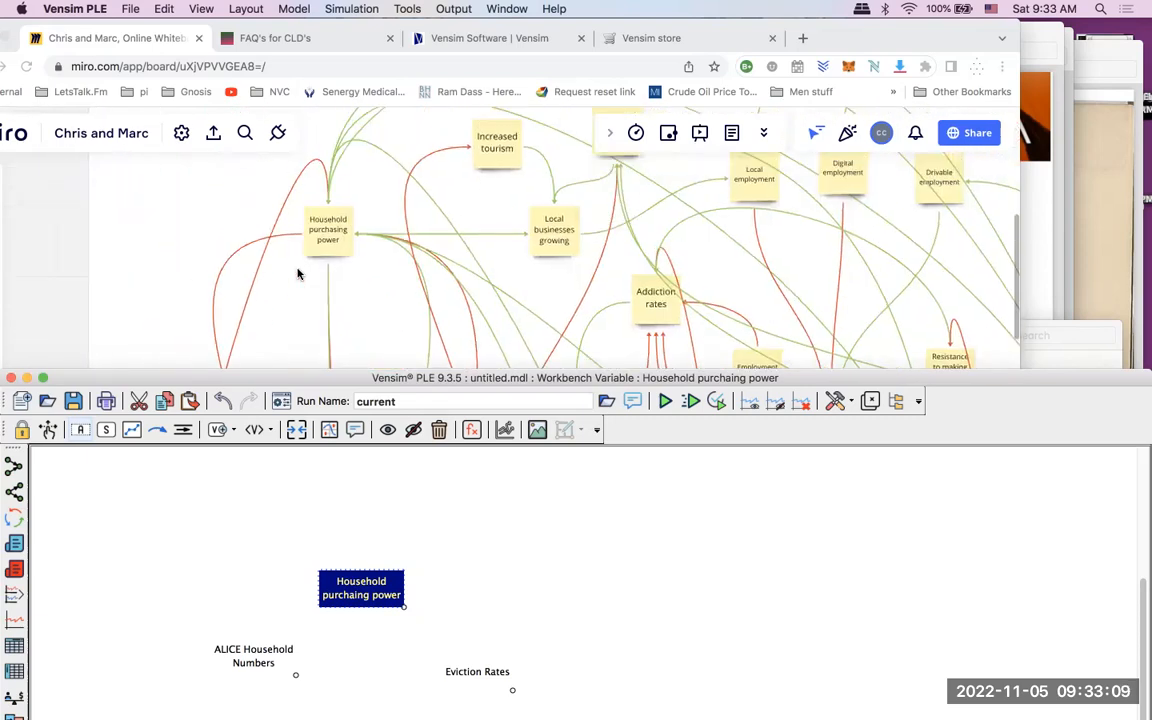
{"action": "scroll", "coordinate": [297, 273], "scroll_direction": "up", "scroll_amount": 5}
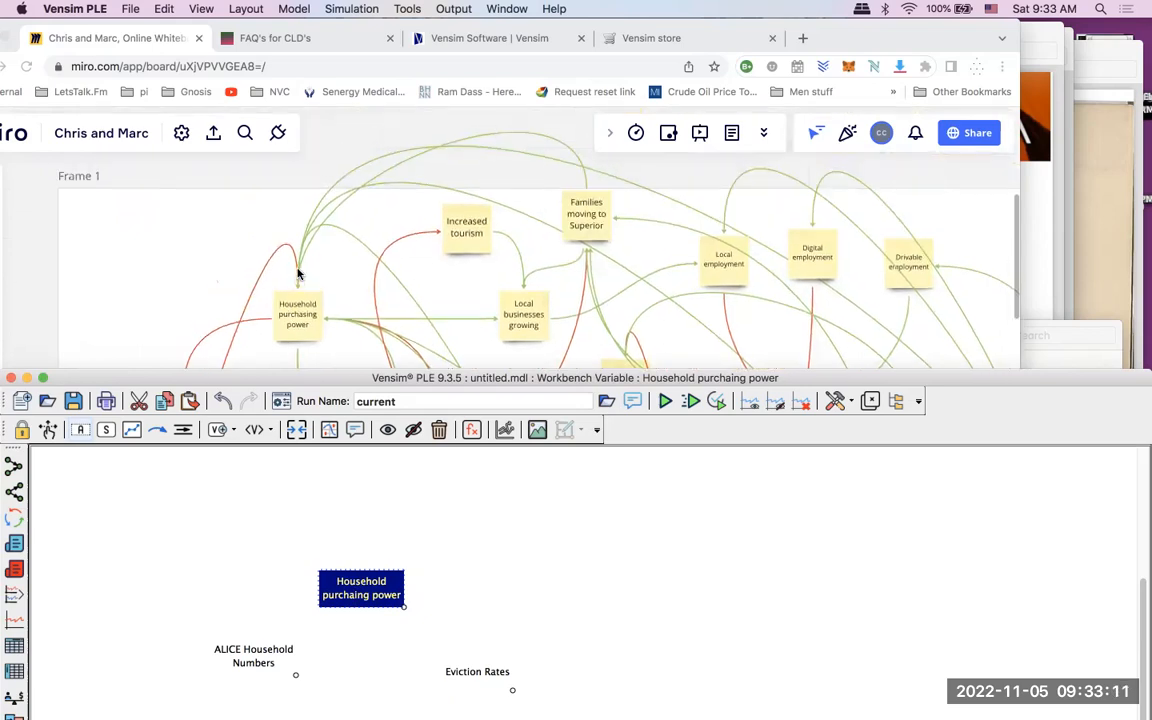
{"action": "scroll", "coordinate": [297, 273], "scroll_direction": "down", "scroll_amount": 1}
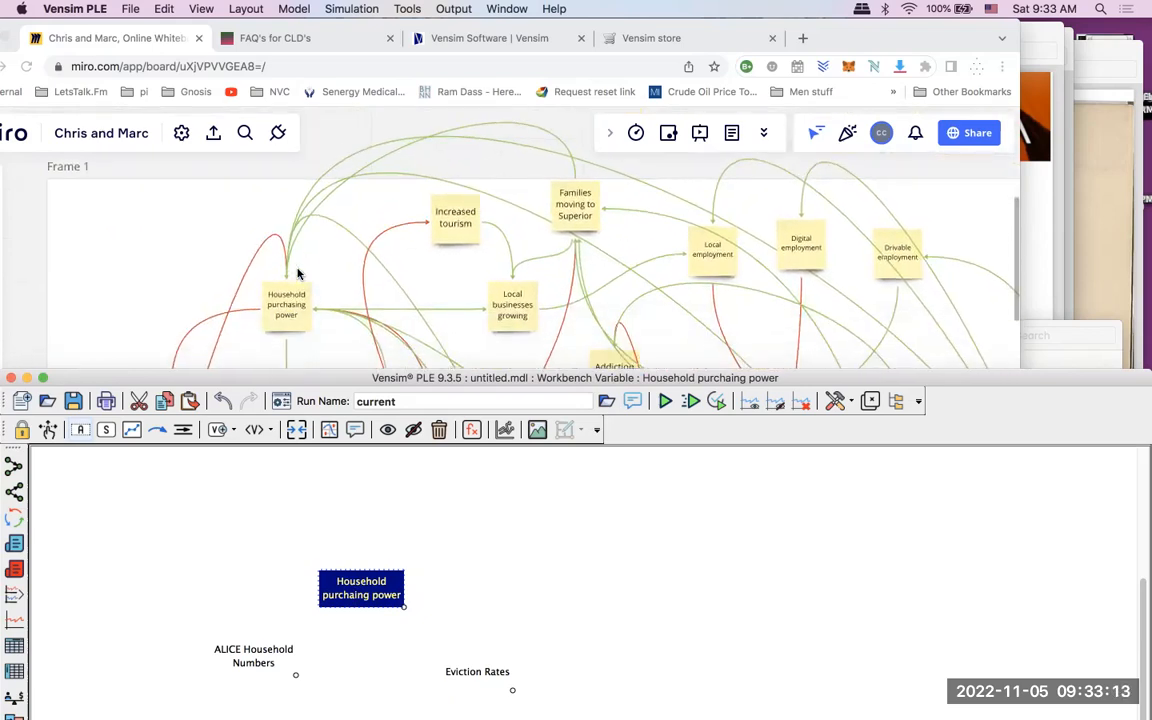
{"action": "scroll", "coordinate": [296, 273], "scroll_direction": "down", "scroll_amount": 4}
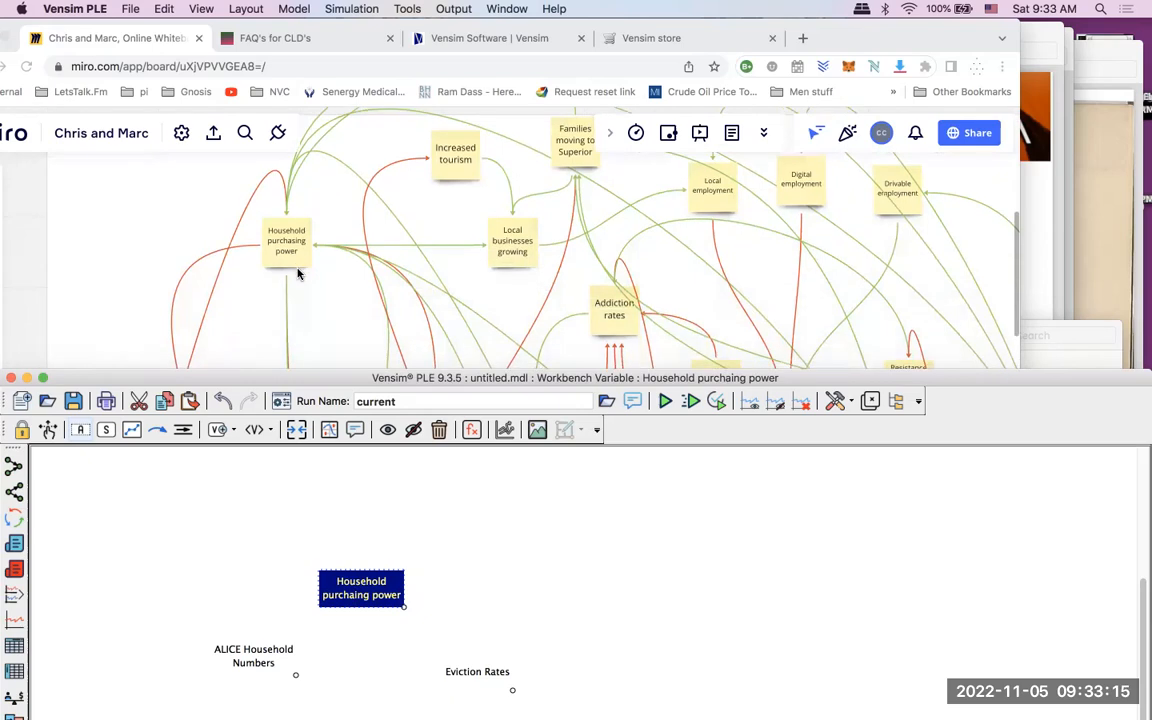
{"action": "scroll", "coordinate": [297, 273], "scroll_direction": "down", "scroll_amount": 4}
{"action": "scroll", "coordinate": [297, 273], "scroll_direction": "down", "scroll_amount": 15}
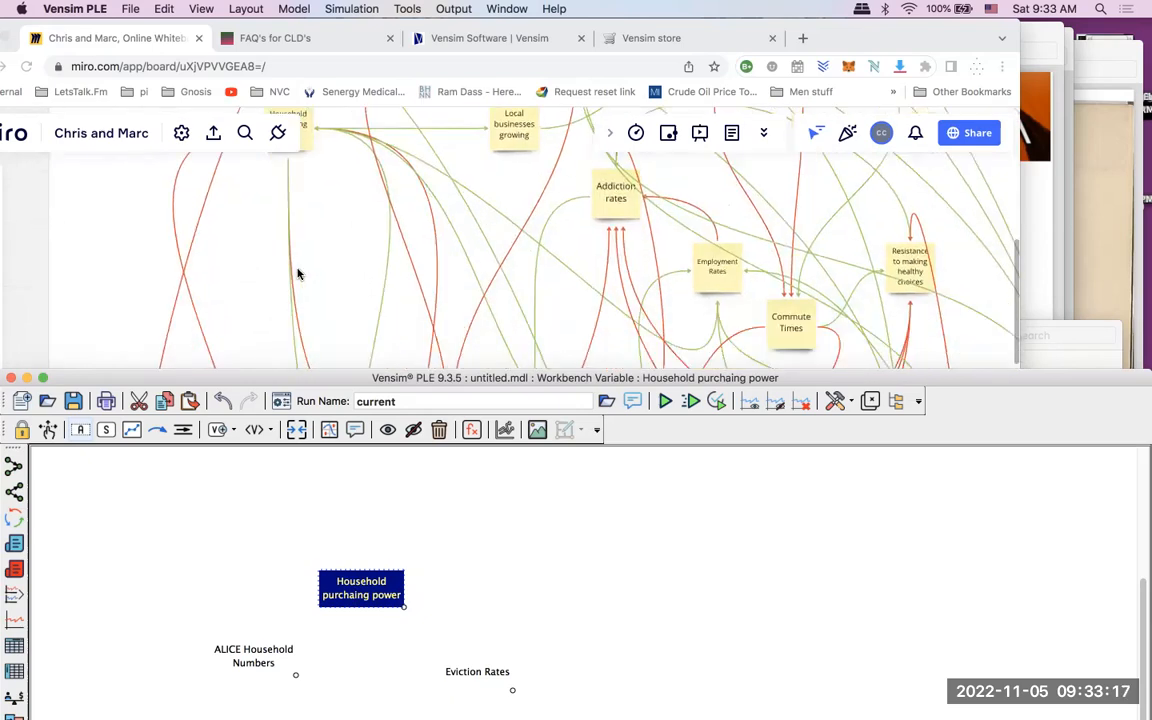
{"action": "scroll", "coordinate": [296, 273], "scroll_direction": "up", "scroll_amount": 12}
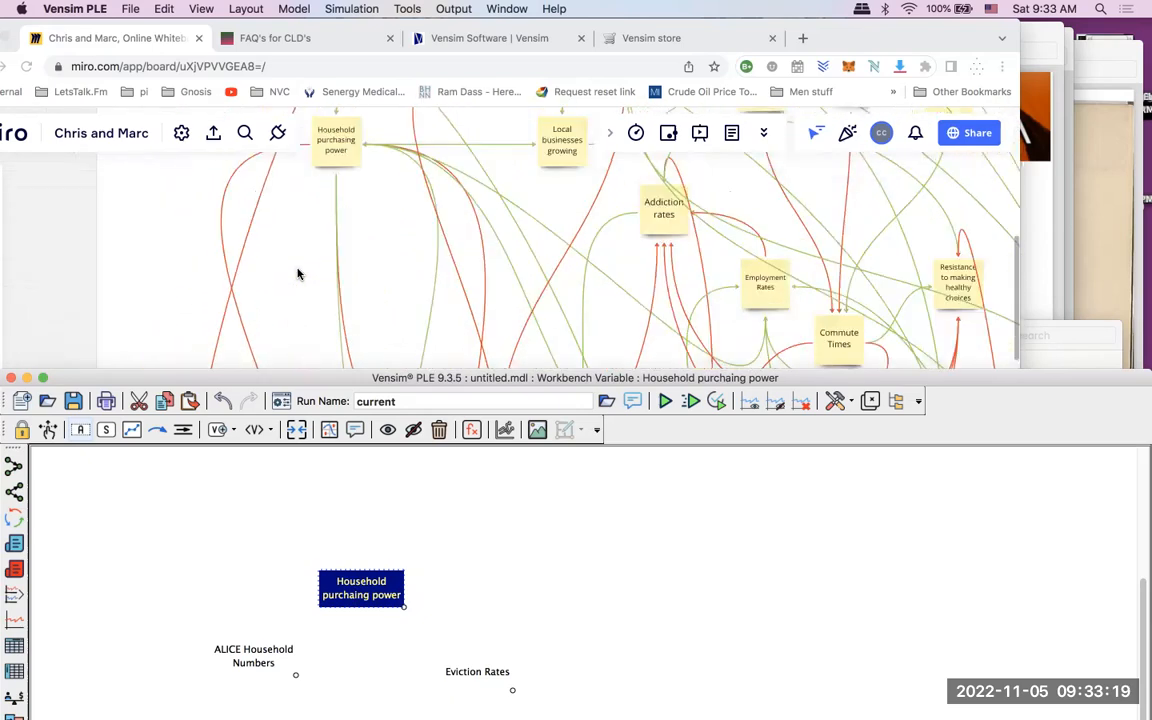
{"action": "scroll", "coordinate": [297, 273], "scroll_direction": "down", "scroll_amount": 15}
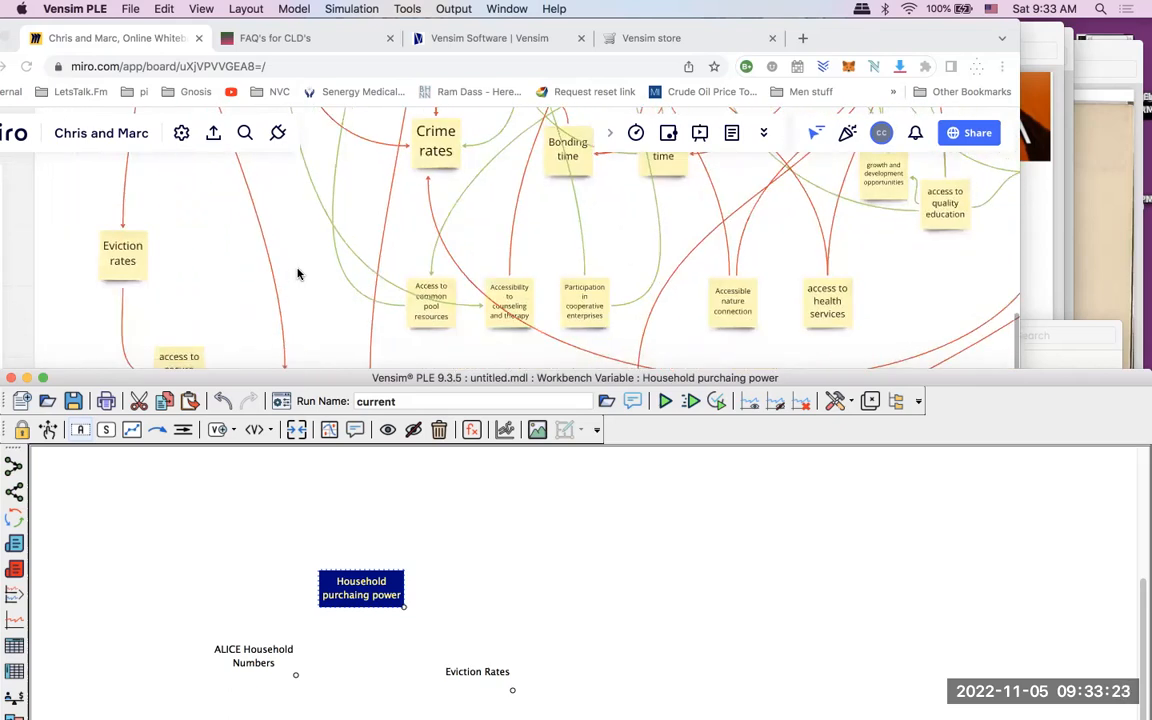
Step: Add a variable named Access to common pool resources above Eviction Rates, beside Household purchaing power
{"action": "scroll", "coordinate": [296, 273], "scroll_direction": "down", "scroll_amount": 2}
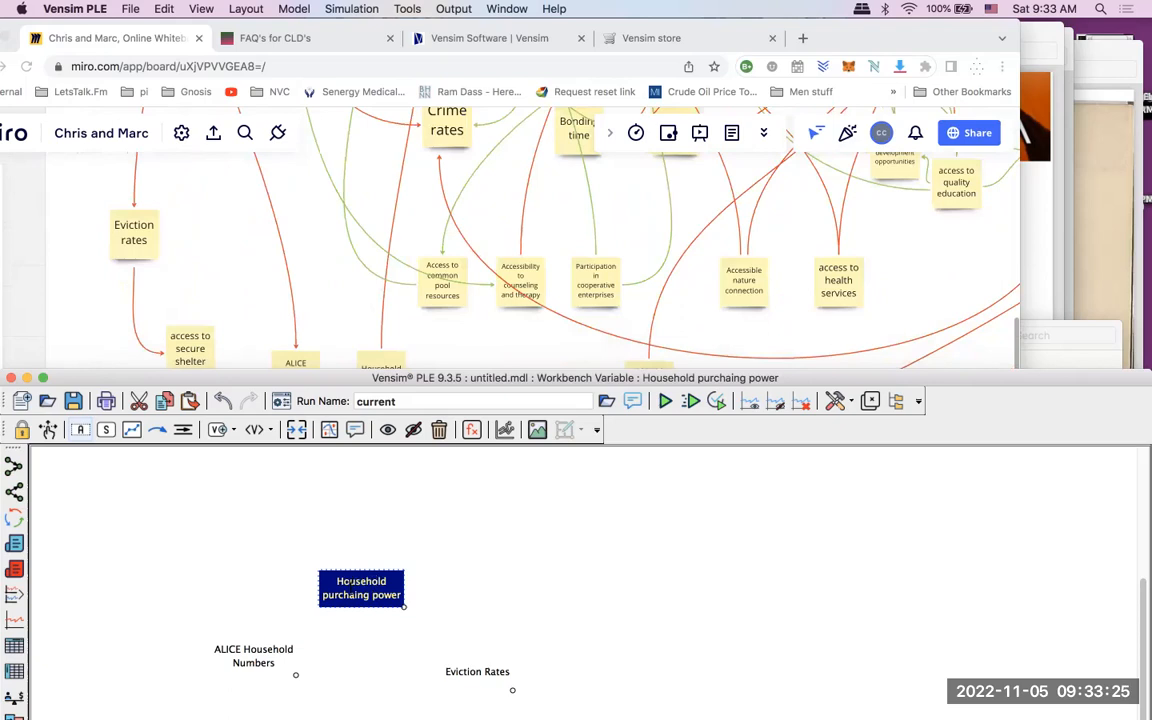
{"action": "left_click", "coordinate": [349, 590]}
{"action": "scroll", "coordinate": [520, 606], "scroll_direction": "down", "scroll_amount": 2}
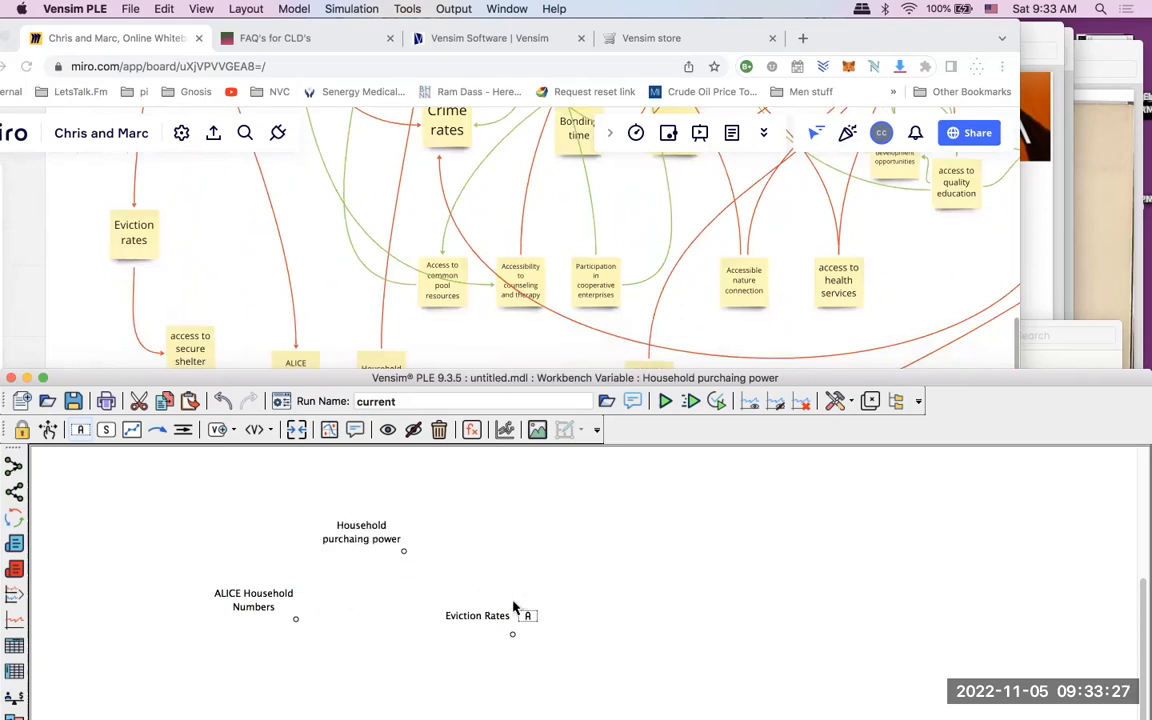
{"action": "type", "text": "Acc"}
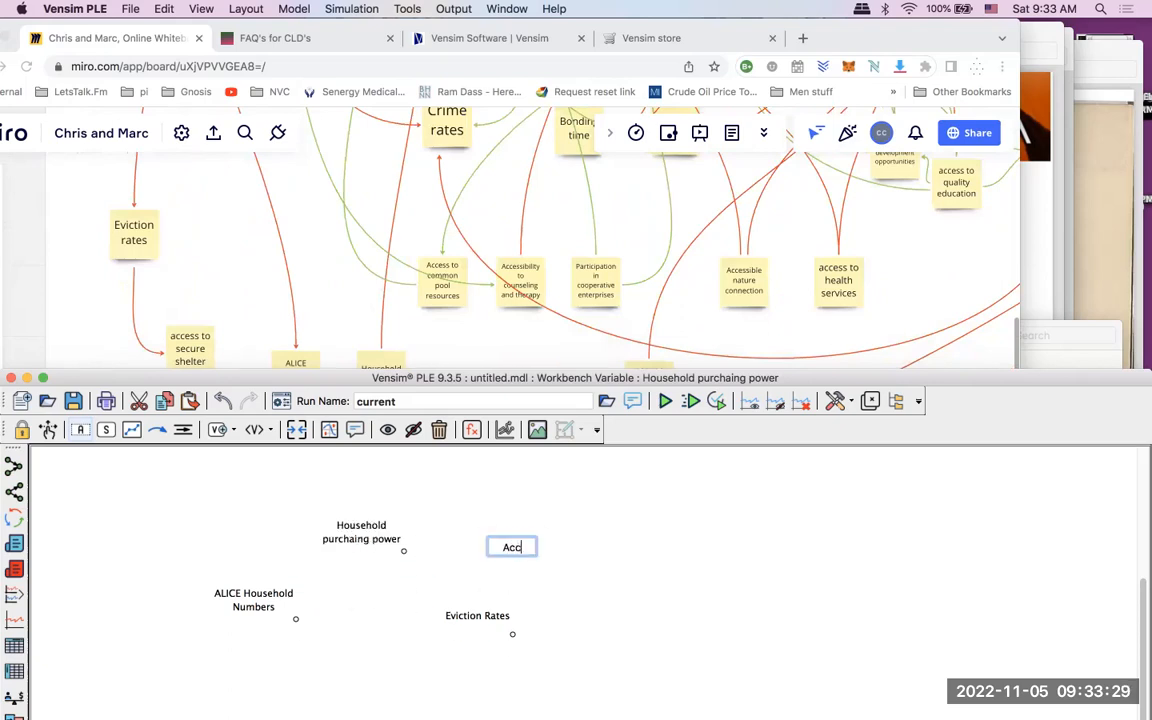
{"action": "type", "text": "ess to com"}
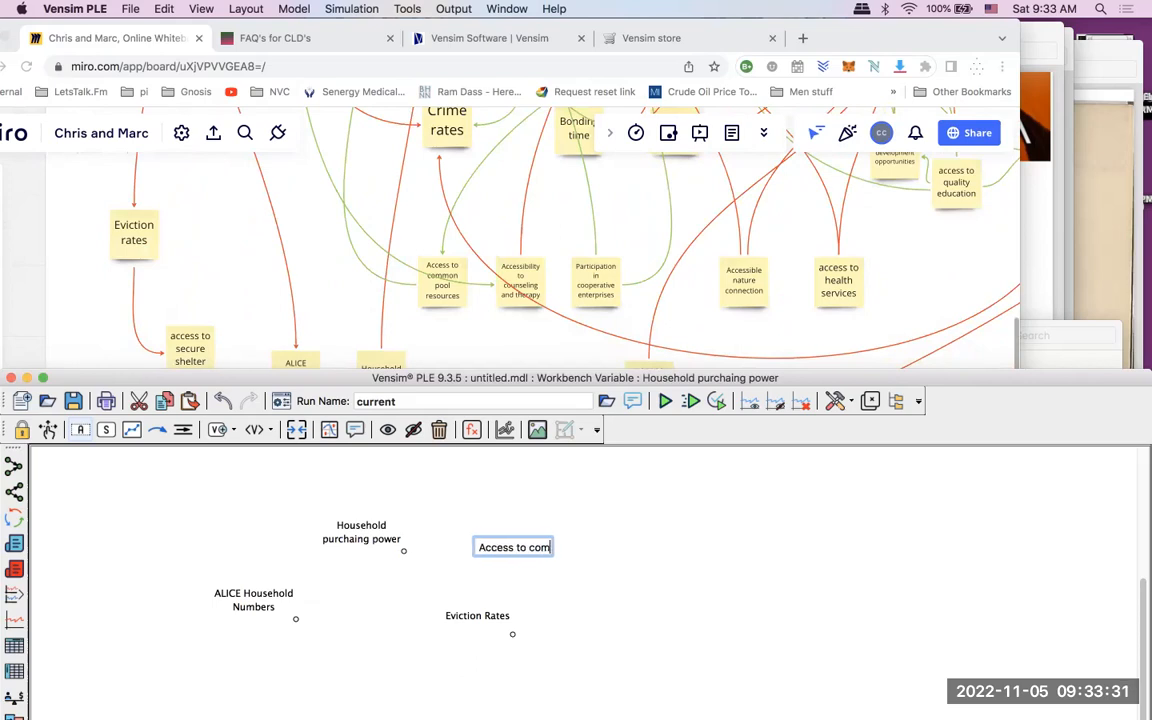
{"action": "type", "text": "mon pool "}
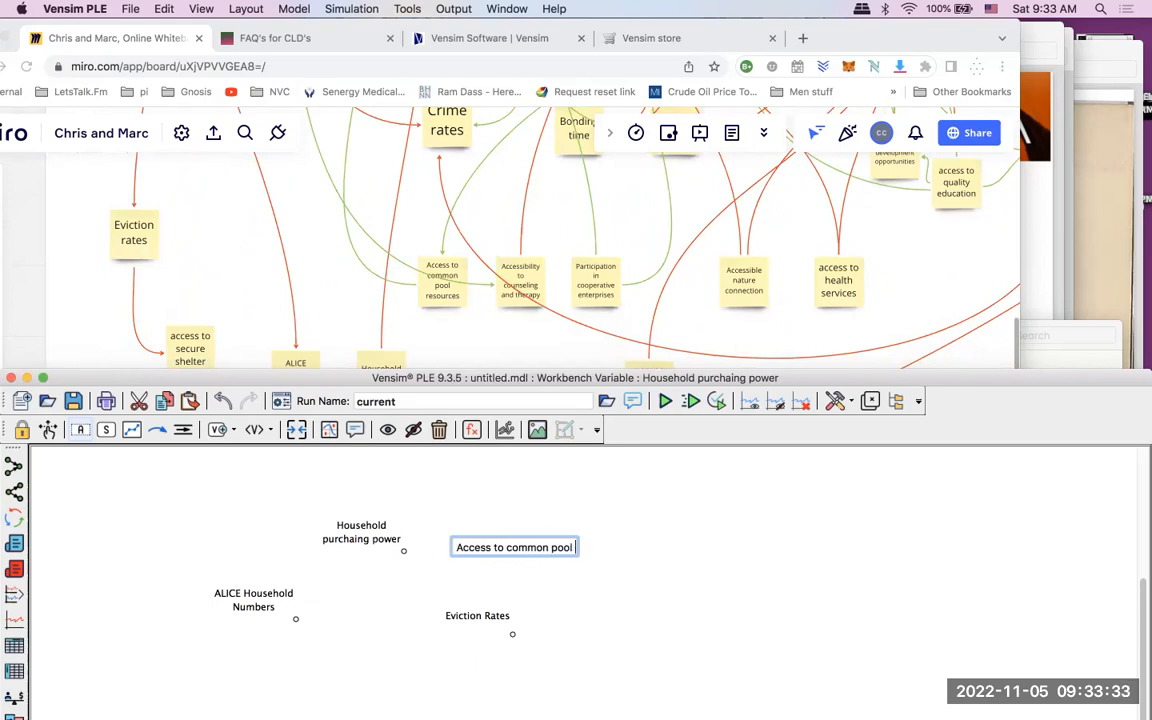
{"action": "type", "text": "resources"}
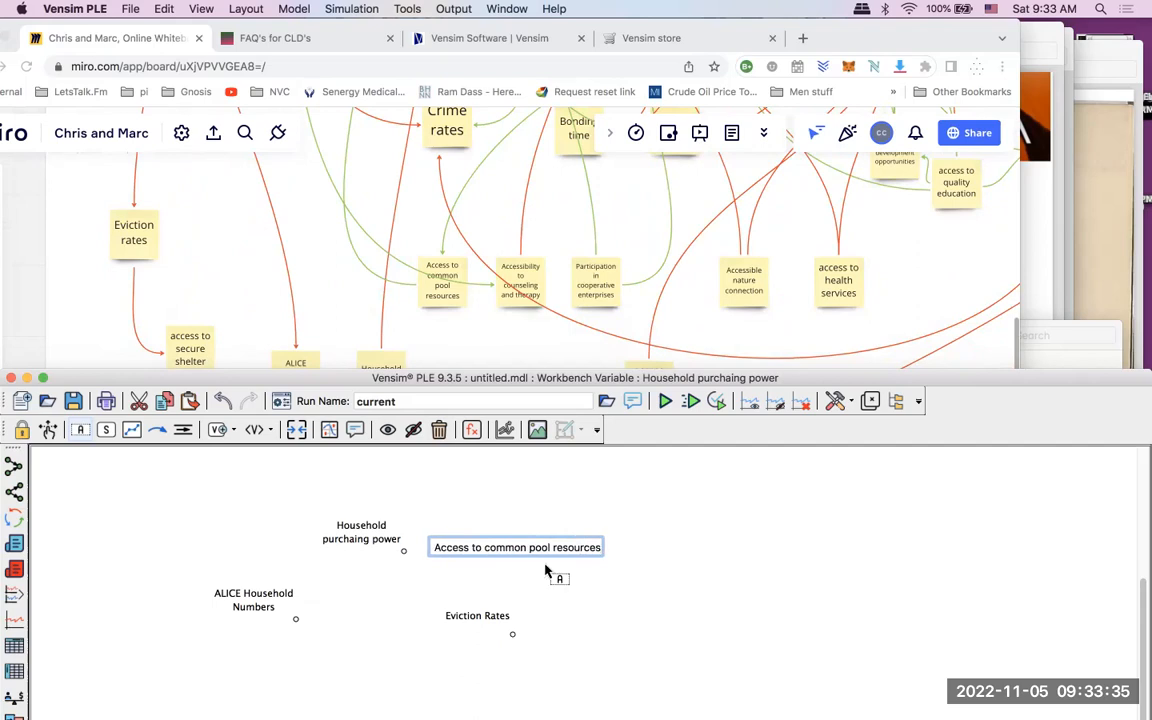
{"action": "key", "text": "Return"}
{"action": "left_click", "coordinate": [597, 594]}
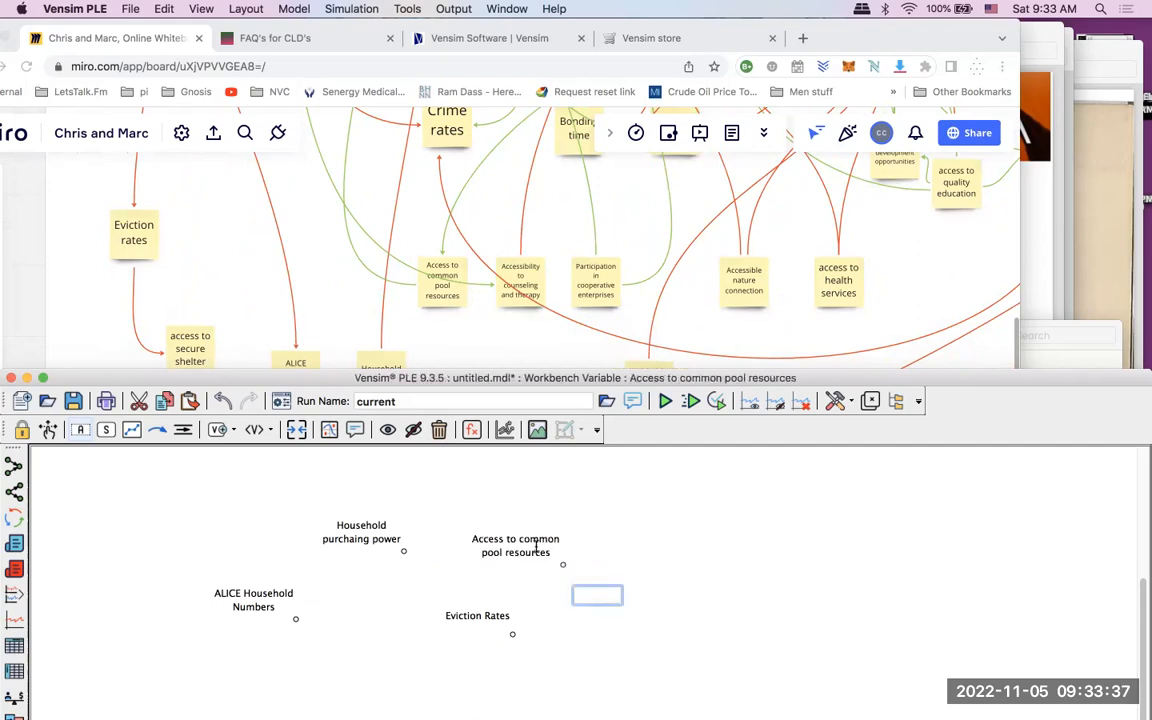
Step: Spread out the sketch by moving Household purchaing power to the upper left and ALICE Household Numbers and Eviction Rates further down
{"action": "left_click_drag", "start_coordinate": [376, 526], "coordinate": [357, 507]}
{"action": "left_click_drag", "start_coordinate": [293, 617], "coordinate": [283, 655]}
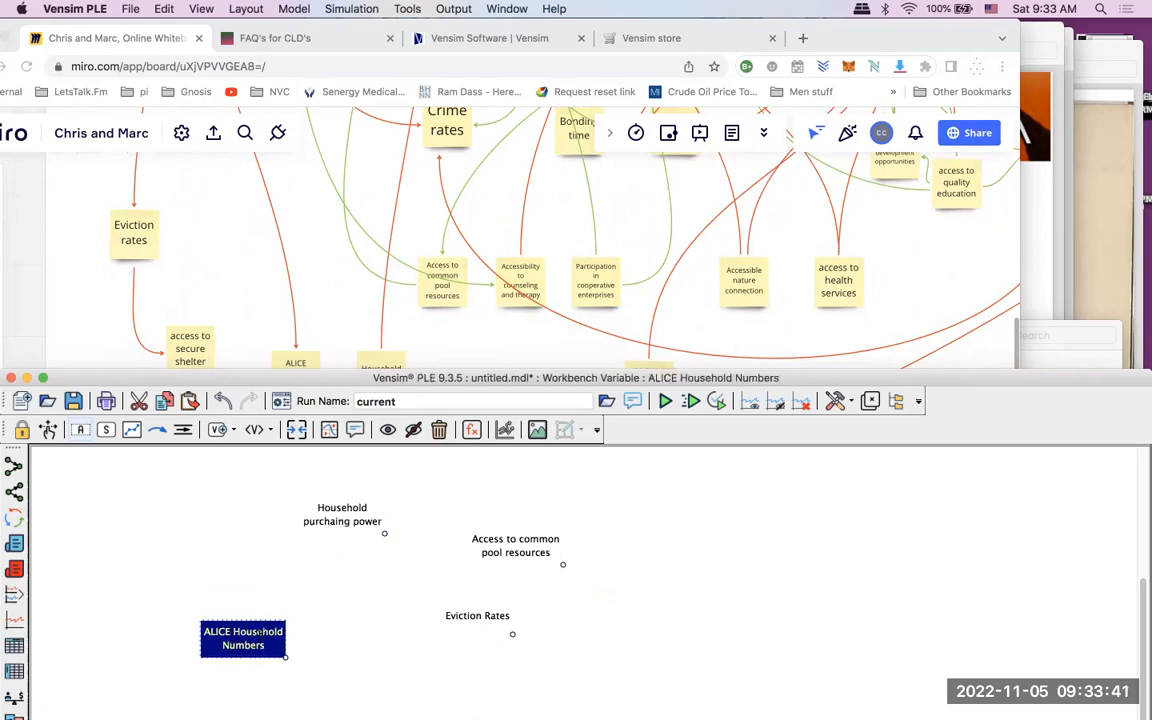
{"action": "left_click_drag", "start_coordinate": [477, 616], "coordinate": [489, 654]}
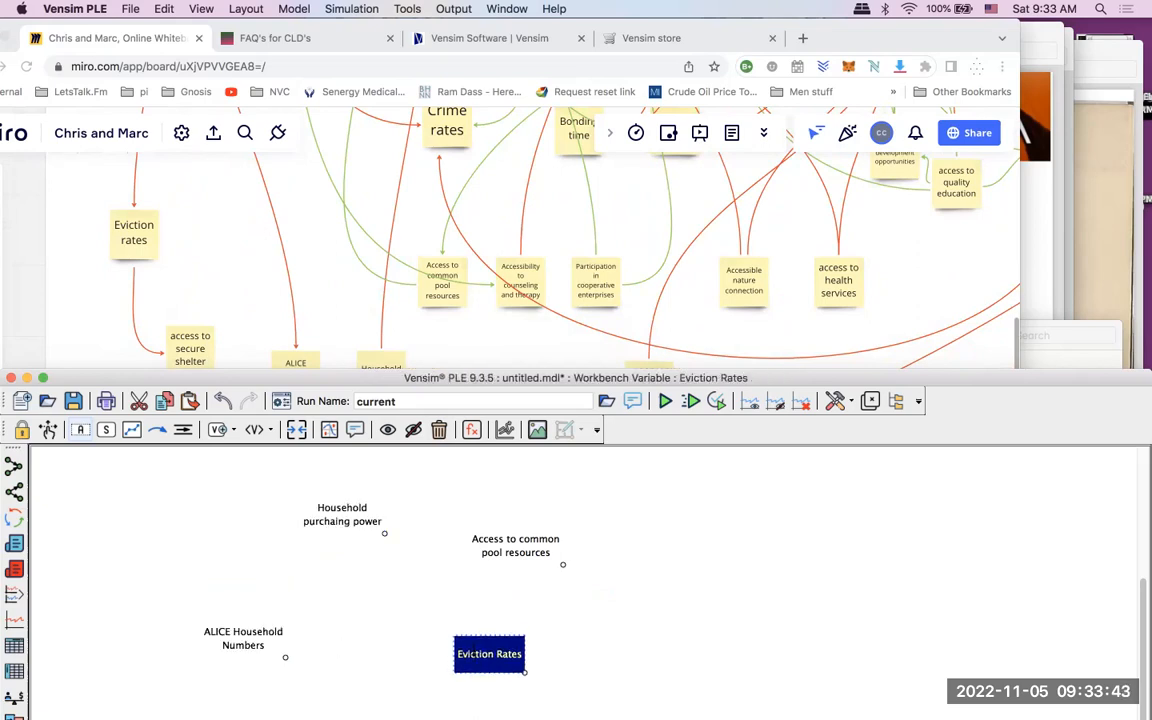
{"action": "left_click_drag", "start_coordinate": [330, 514], "coordinate": [308, 503]}
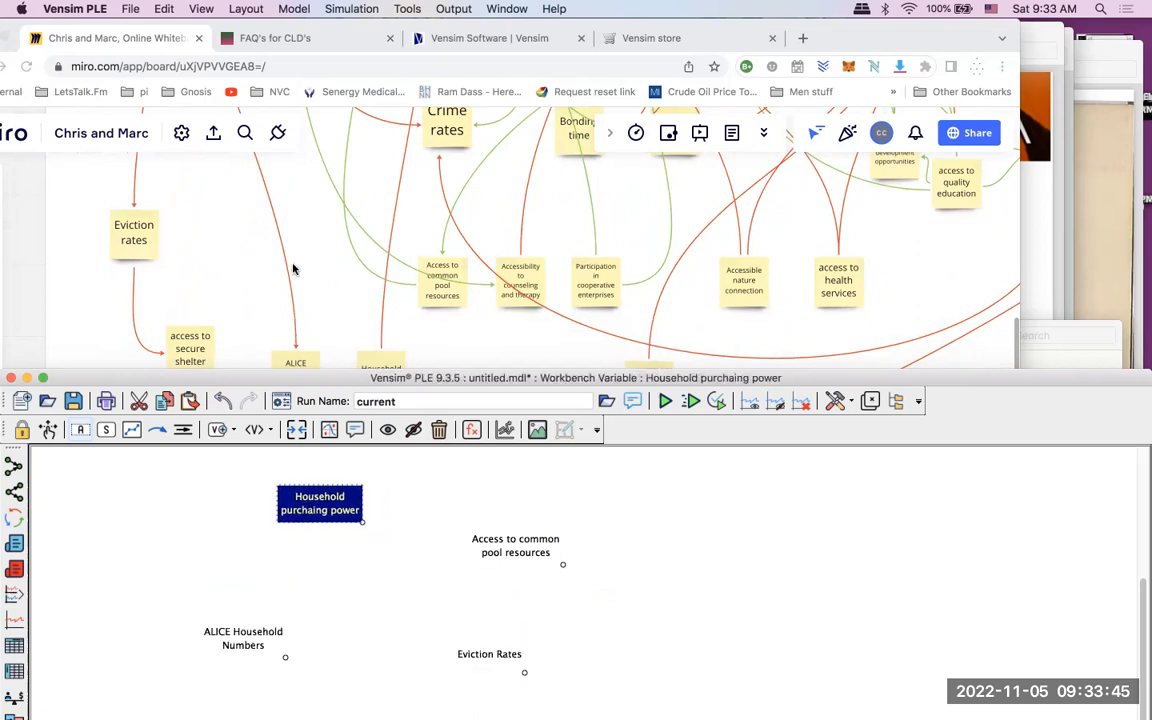
Step: Add a variable named Increased tourism to the right of Access to common pool resources, matching the Miro note
{"action": "scroll", "coordinate": [280, 260], "scroll_direction": "down", "scroll_amount": 5}
{"action": "scroll", "coordinate": [293, 268], "scroll_direction": "up", "scroll_amount": 5}
{"action": "scroll", "coordinate": [293, 268], "scroll_direction": "down", "scroll_amount": 2}
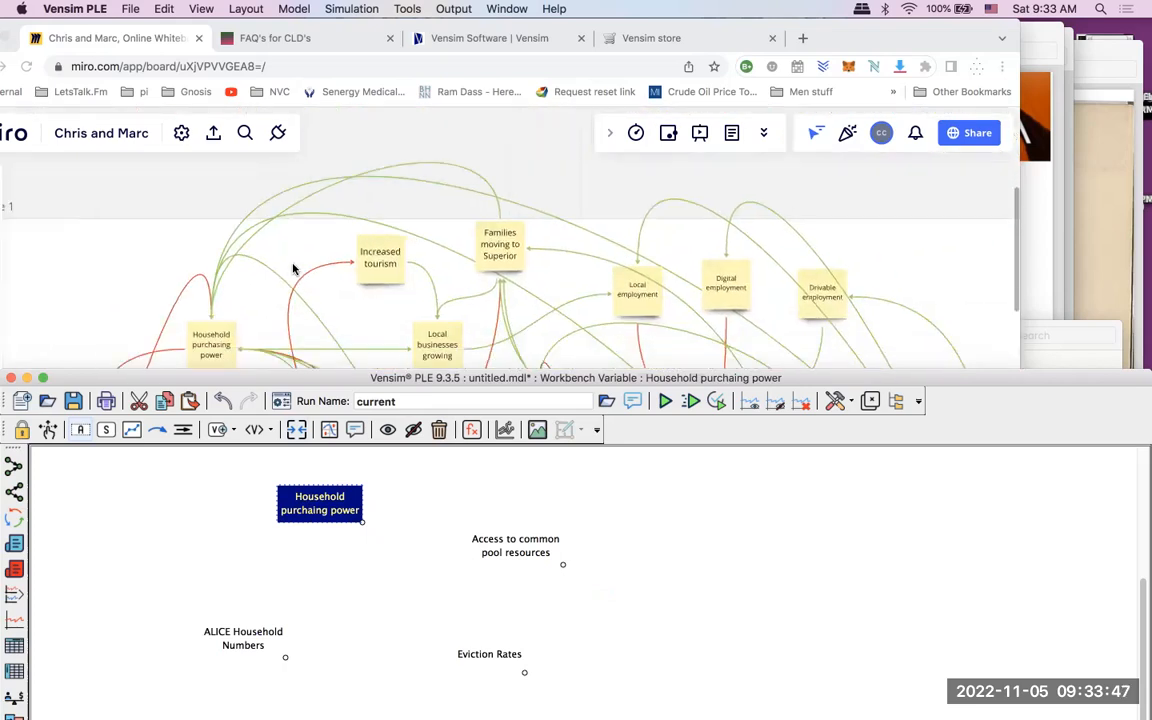
{"action": "scroll", "coordinate": [293, 268], "scroll_direction": "right", "scroll_amount": 3}
{"action": "scroll", "coordinate": [293, 268], "scroll_direction": "up", "scroll_amount": 2}
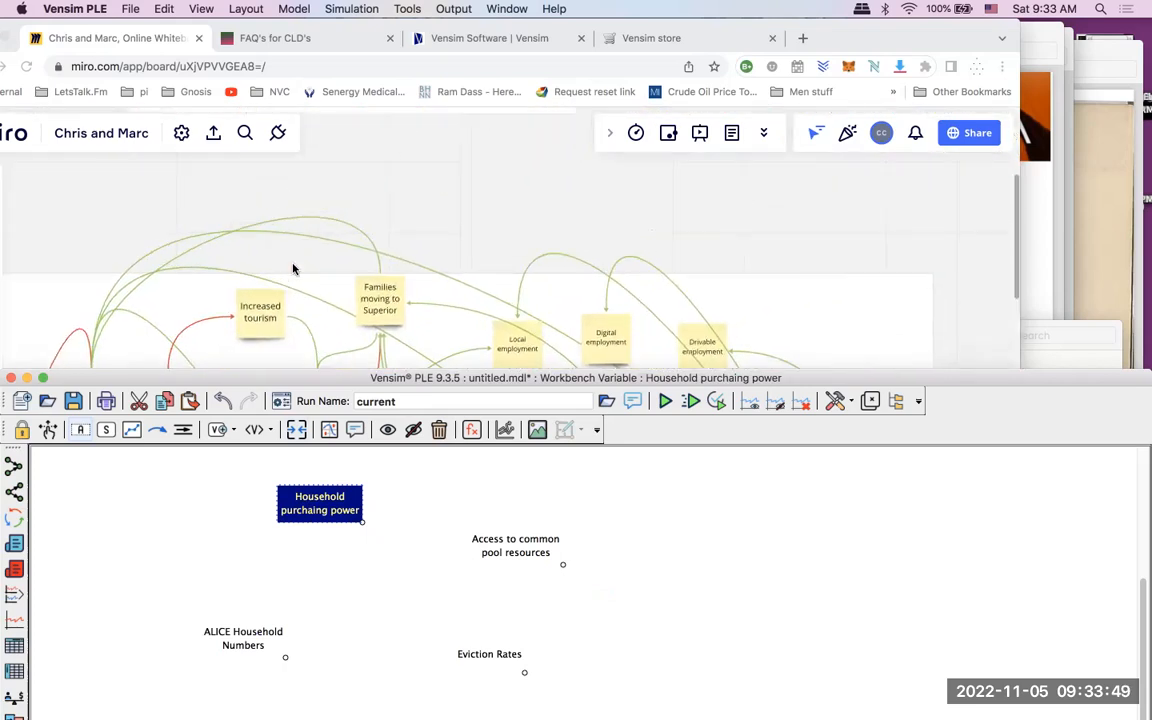
{"action": "left_click", "coordinate": [666, 525]}
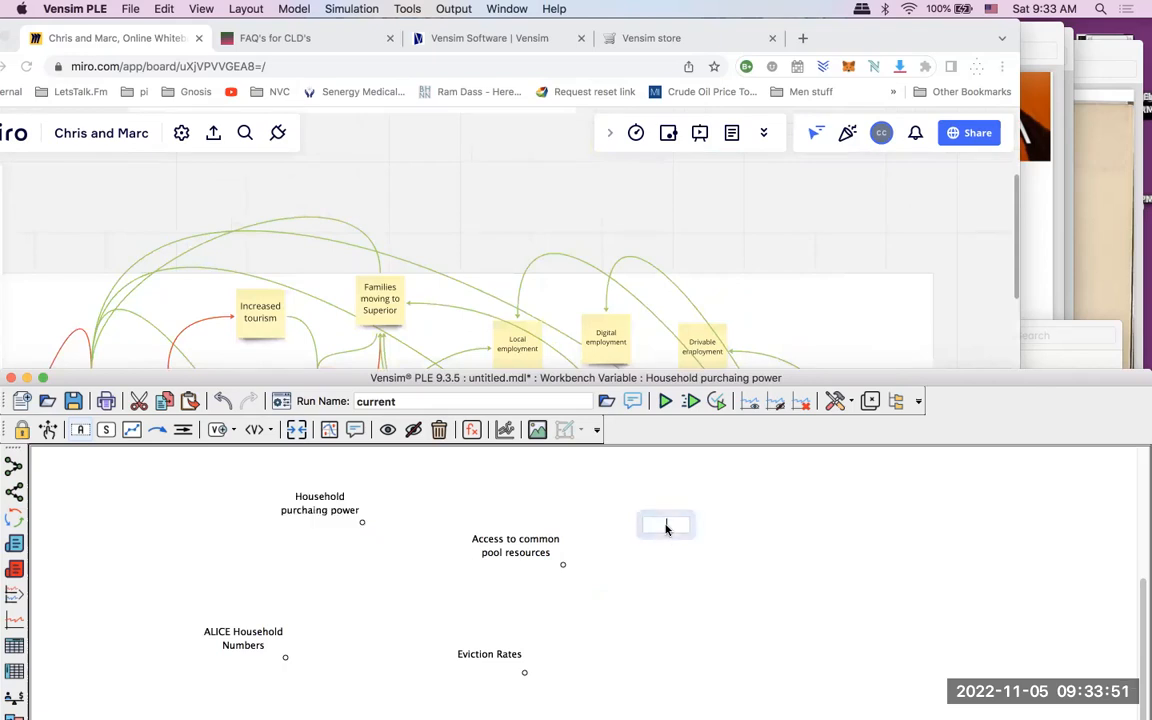
{"action": "type", "text": "Increased tourism"}
{"action": "key", "text": "Return"}
{"action": "left_click", "coordinate": [752, 572]}
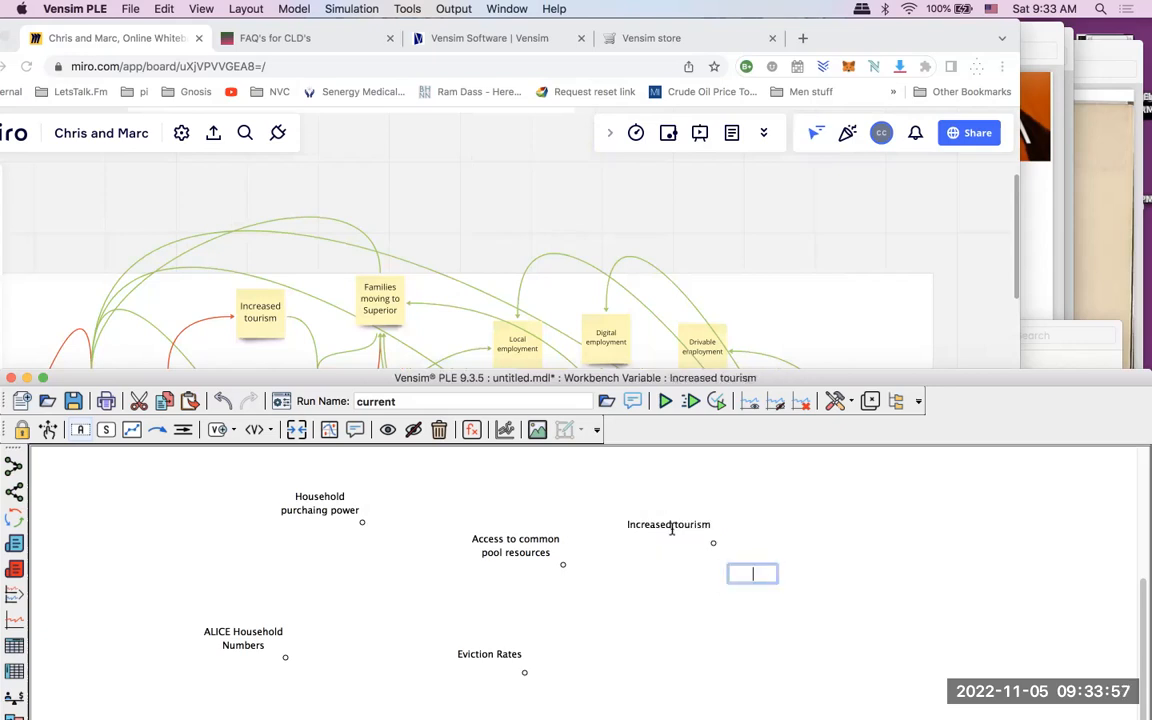
Step: Copy the text of the Miro note Families moving to Superior into a new Vensim variable placed below Increased tourism
{"action": "left_click", "coordinate": [380, 300]}
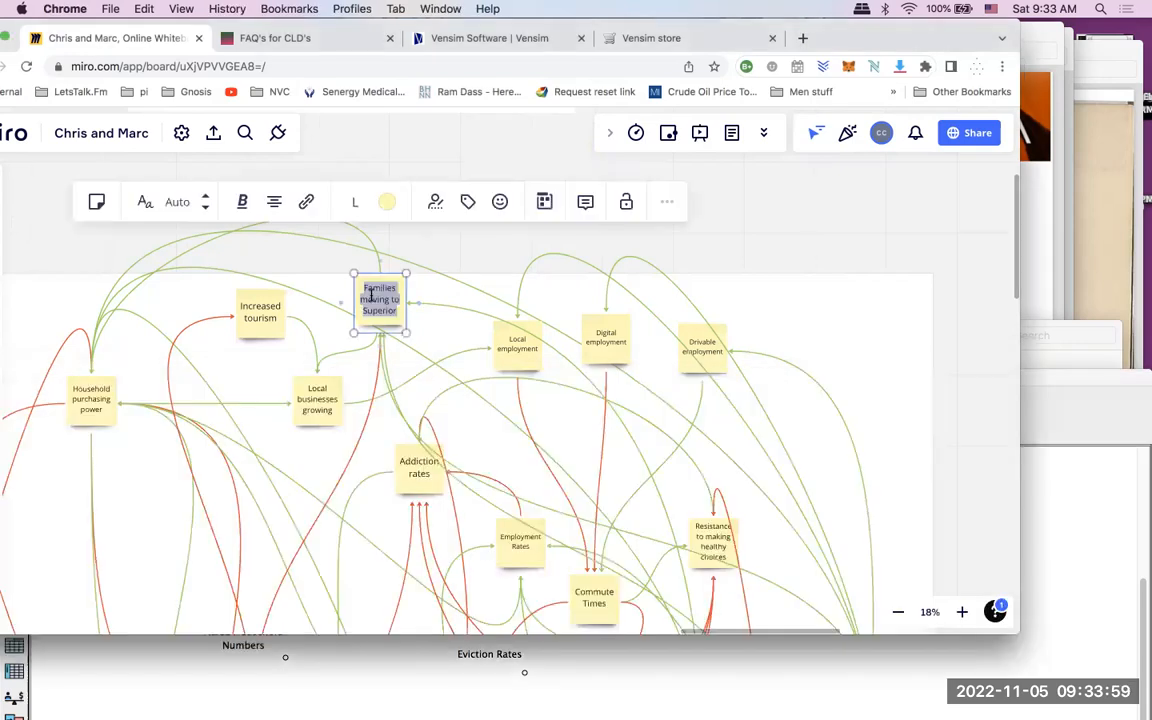
{"action": "key", "text": "super+c"}
{"action": "left_click", "coordinate": [1043, 515]}
{"action": "left_click", "coordinate": [645, 567]}
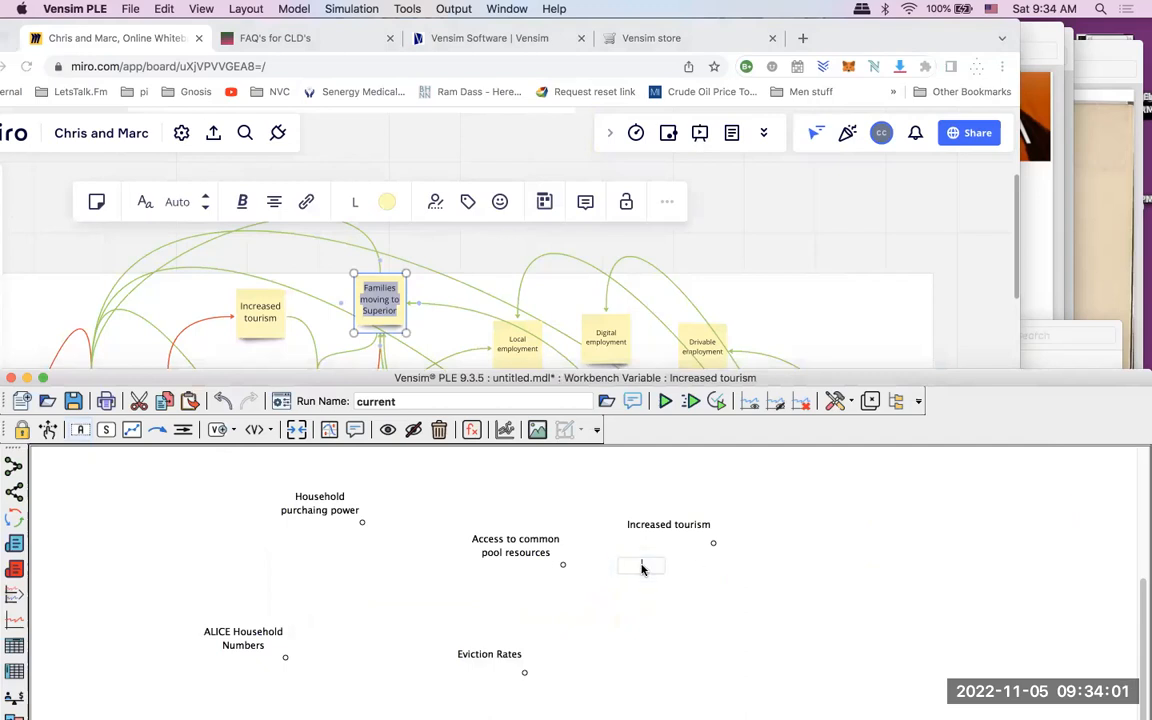
{"action": "key", "text": "super+v"}
{"action": "left_click", "coordinate": [656, 614]}
{"action": "left_click_drag", "start_coordinate": [645, 573], "coordinate": [686, 597]}
Step: Copy the text of the Miro note Local employment into a new Vensim variable to the right of Increased tourism
{"action": "left_click", "coordinate": [517, 342]}
{"action": "left_click", "coordinate": [517, 342]}
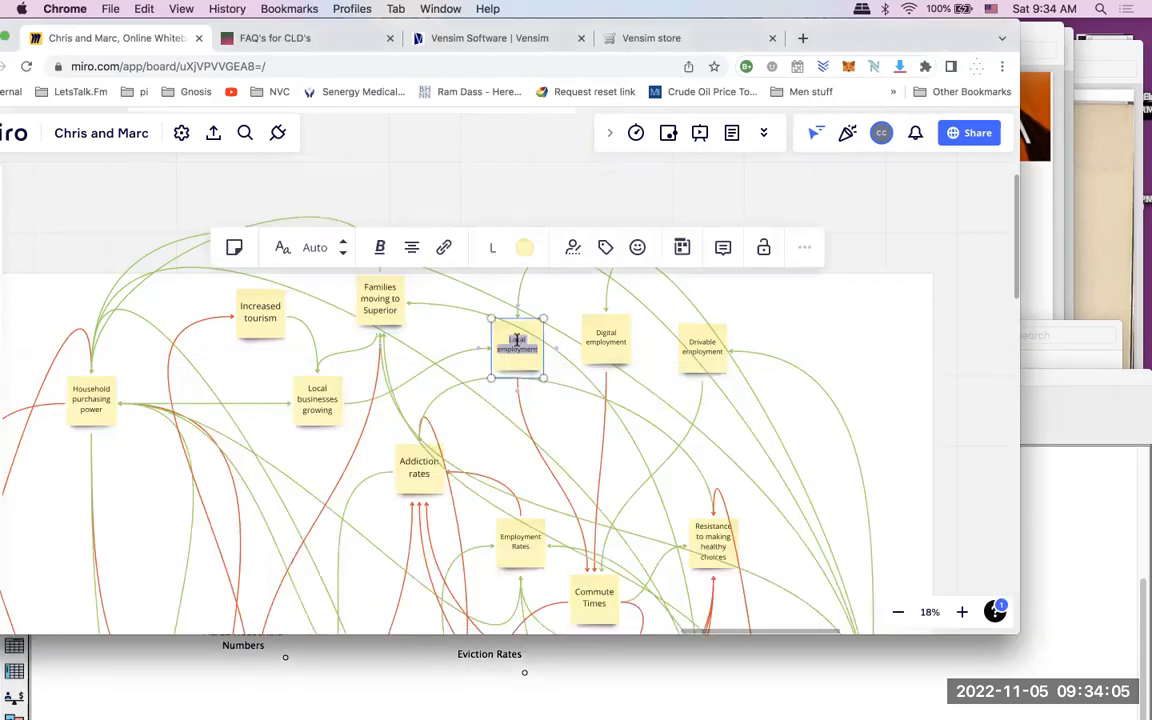
{"action": "left_click", "coordinate": [1075, 547]}
{"action": "left_click", "coordinate": [802, 550]}
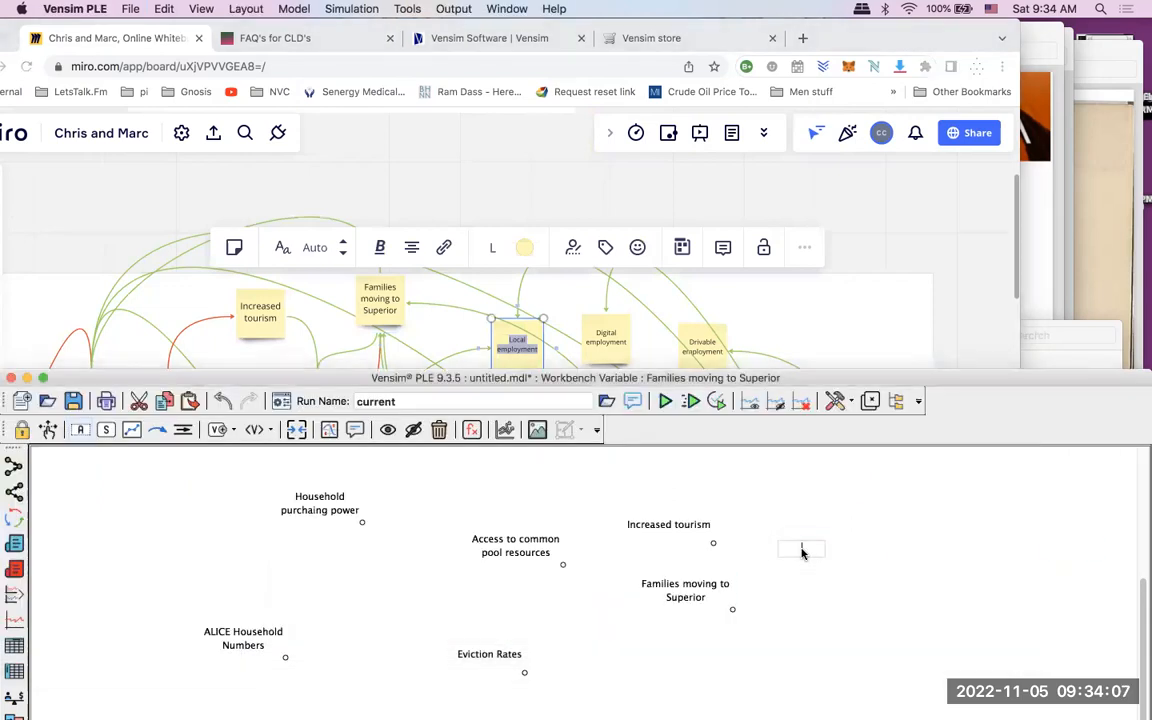
{"action": "key", "text": "super+v"}
{"action": "left_click", "coordinate": [806, 589]}
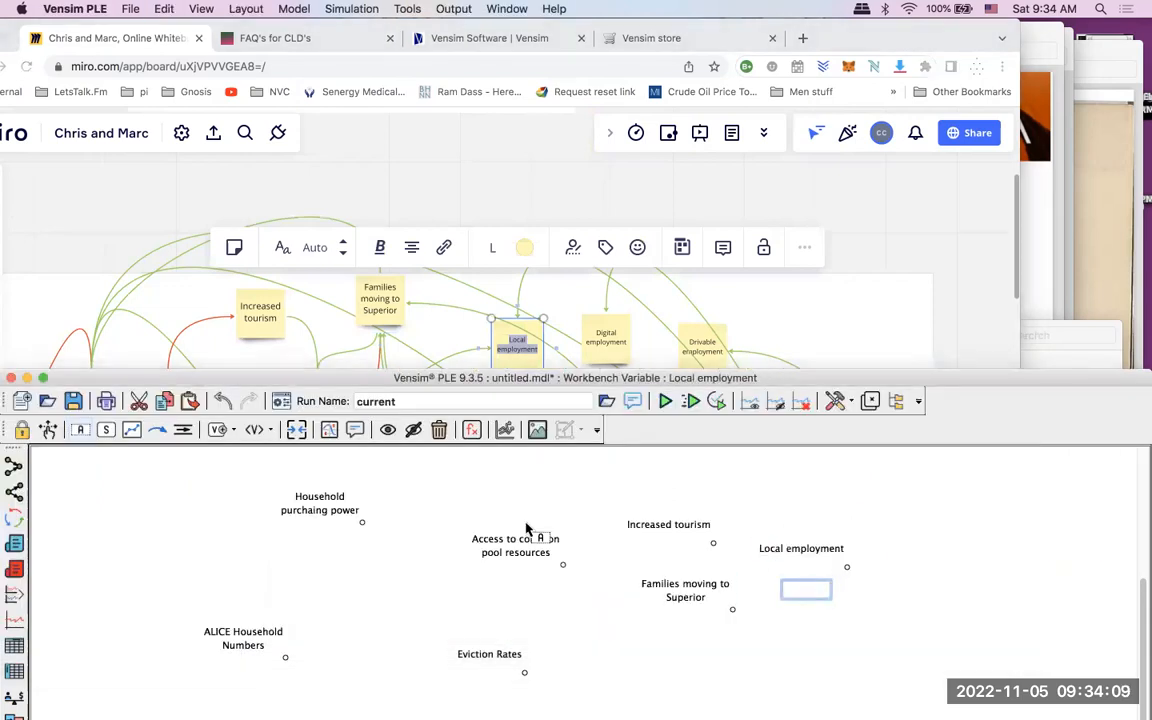
Step: Copy the text of the Miro note Digital employment into a new Vensim variable placed below Local employment
{"action": "left_click", "coordinate": [599, 330]}
{"action": "double_click", "coordinate": [604, 333]}
{"action": "triple_click", "coordinate": [604, 333]}
{"action": "key", "text": "super+c"}
{"action": "left_click", "coordinate": [1036, 422]}
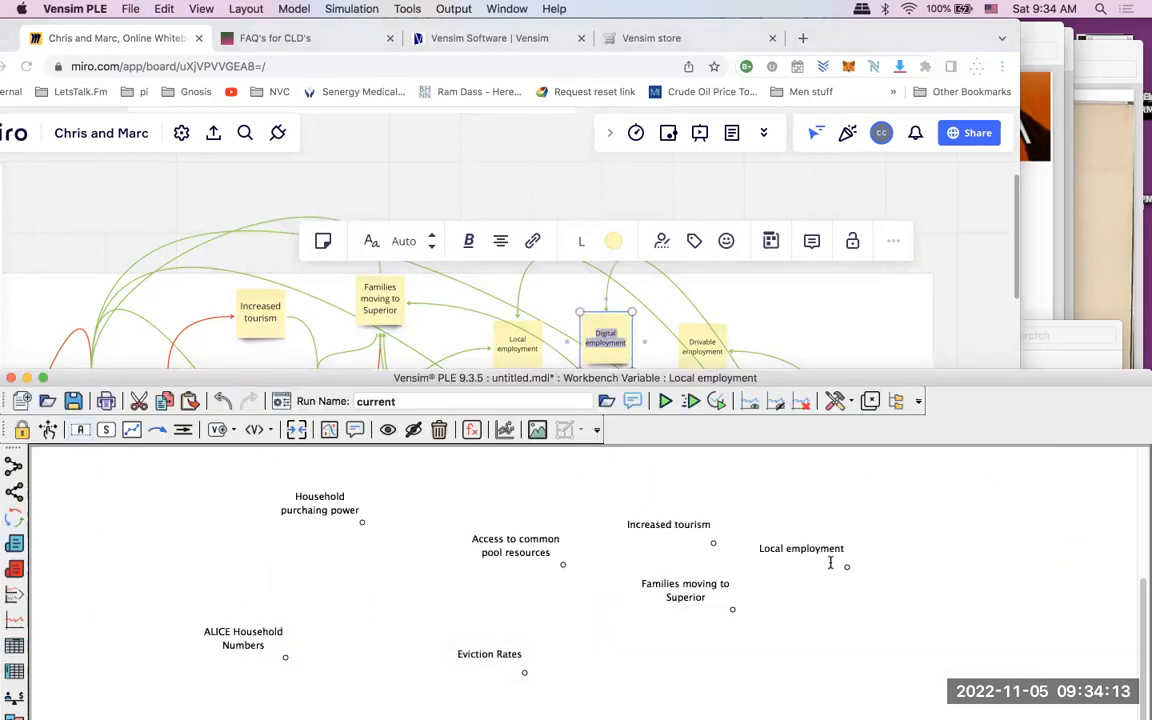
{"action": "left_click", "coordinate": [792, 607]}
{"action": "key", "text": "super+v"}
{"action": "left_click", "coordinate": [795, 624]}
{"action": "left_click", "coordinate": [790, 601]}
{"action": "left_click_drag", "start_coordinate": [790, 601], "coordinate": [815, 606]}
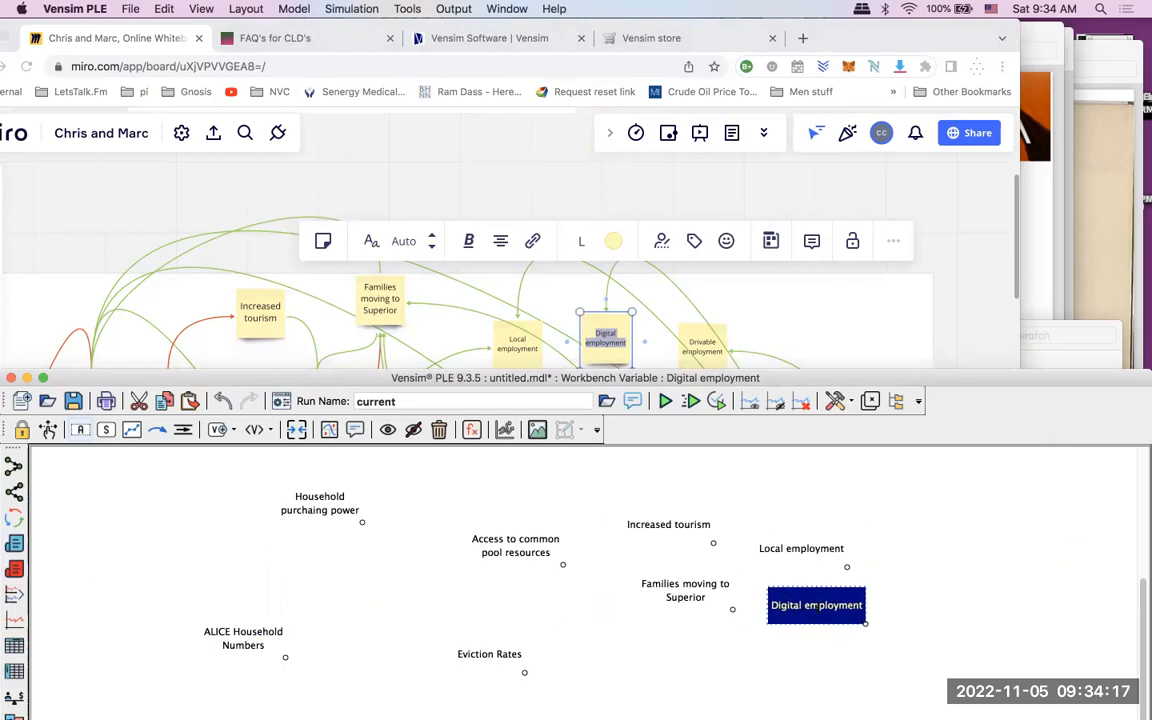
Step: Add Drivable employment from its Miro note as a variable beside Digital employment, and move Local employment below Families moving to Superior
{"action": "left_click", "coordinate": [704, 342]}
{"action": "triple_click", "coordinate": [704, 342]}
{"action": "key", "text": "super+c"}
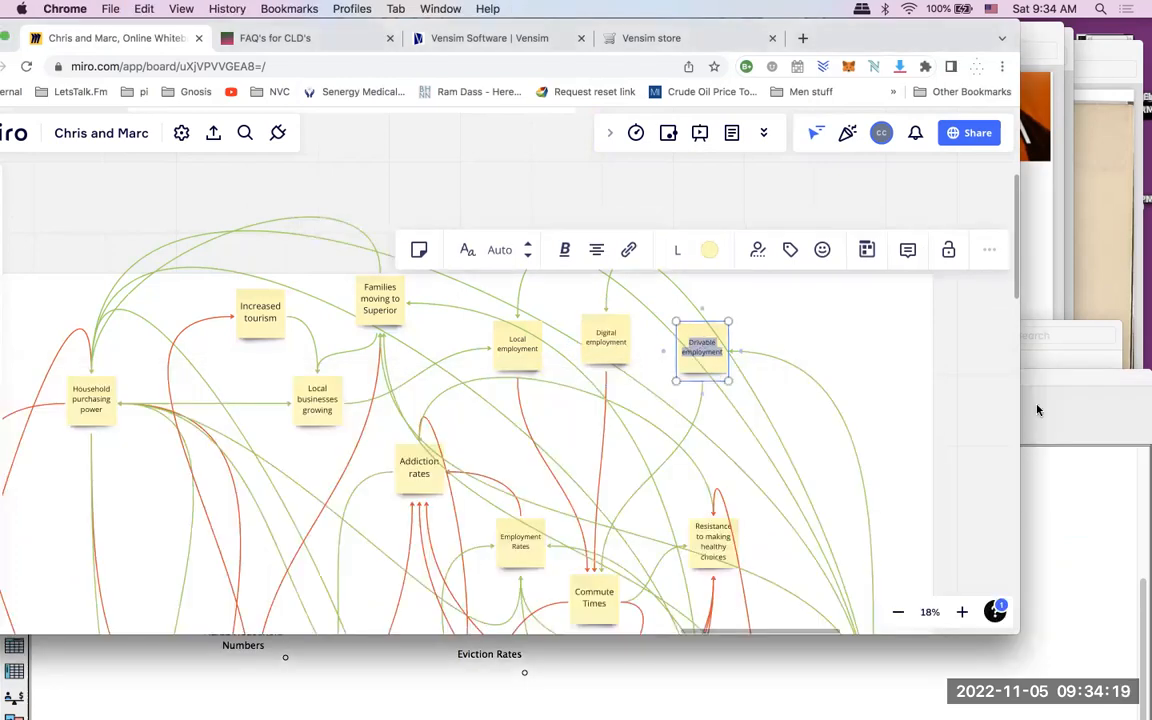
{"action": "left_click", "coordinate": [1040, 411]}
{"action": "left_click", "coordinate": [900, 620]}
{"action": "key", "text": "super+v"}
{"action": "left_click", "coordinate": [873, 661]}
{"action": "left_click_drag", "start_coordinate": [808, 555], "coordinate": [722, 681]}
{"action": "scroll", "coordinate": [771, 638], "scroll_direction": "down", "scroll_amount": 4}
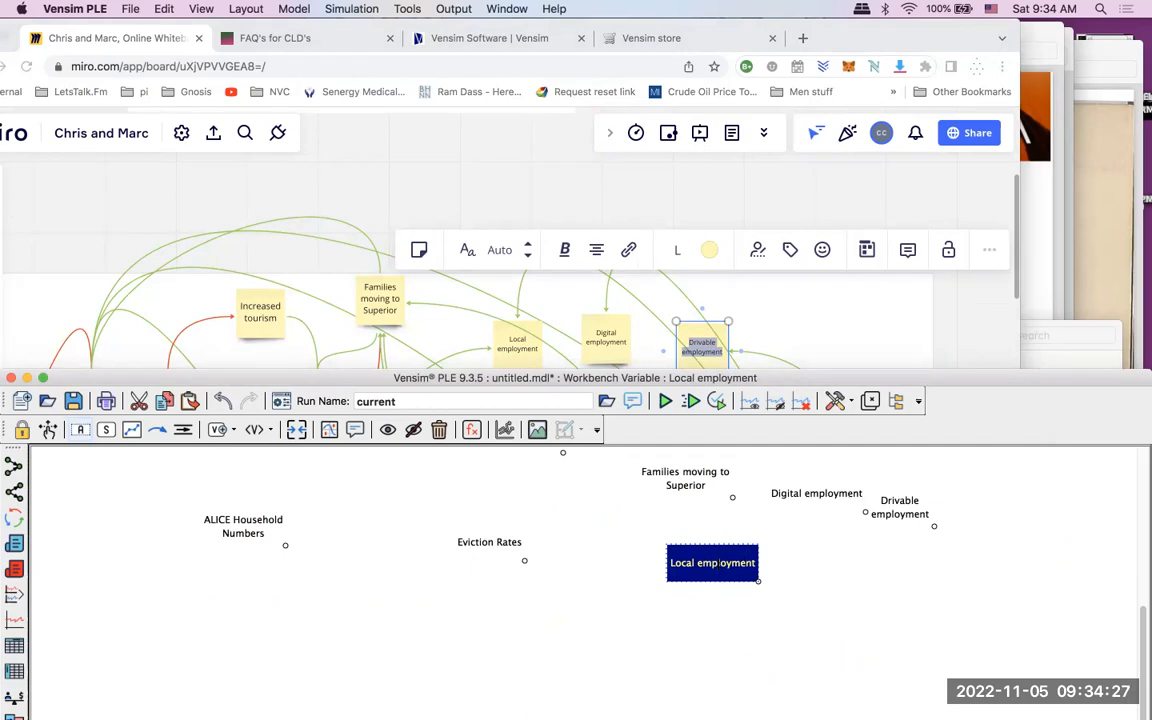
Step: View the whole of Frame 1 on the Miro board and raise the screen brightness
{"action": "left_click", "coordinate": [784, 338]}
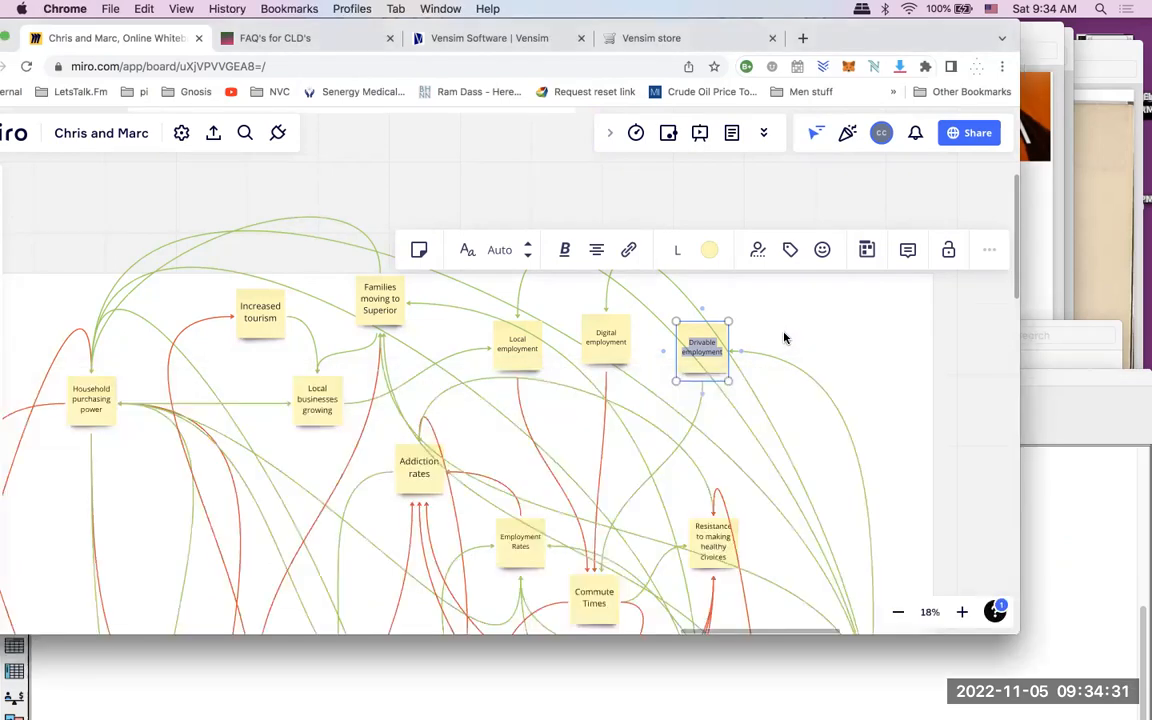
{"action": "scroll", "coordinate": [784, 338], "scroll_direction": "down", "scroll_amount": 5}
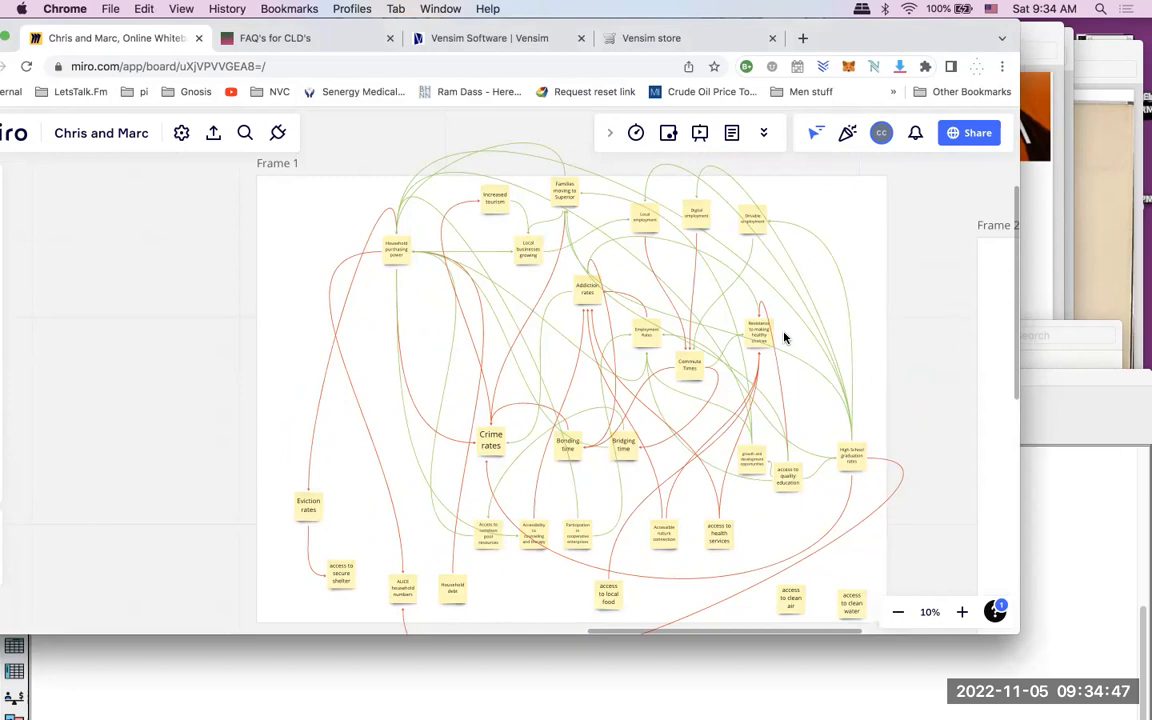
{"action": "key", "text": "F2"}
{"action": "key", "text": "F2"}
{"action": "key", "text": "F2"}
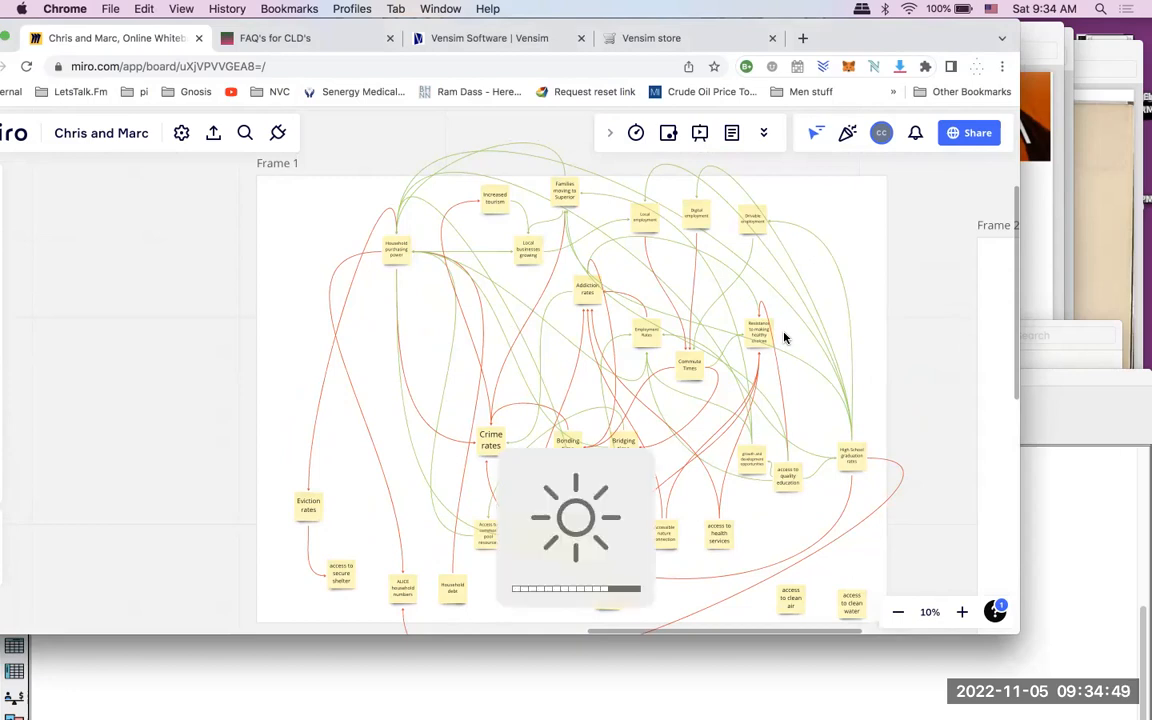
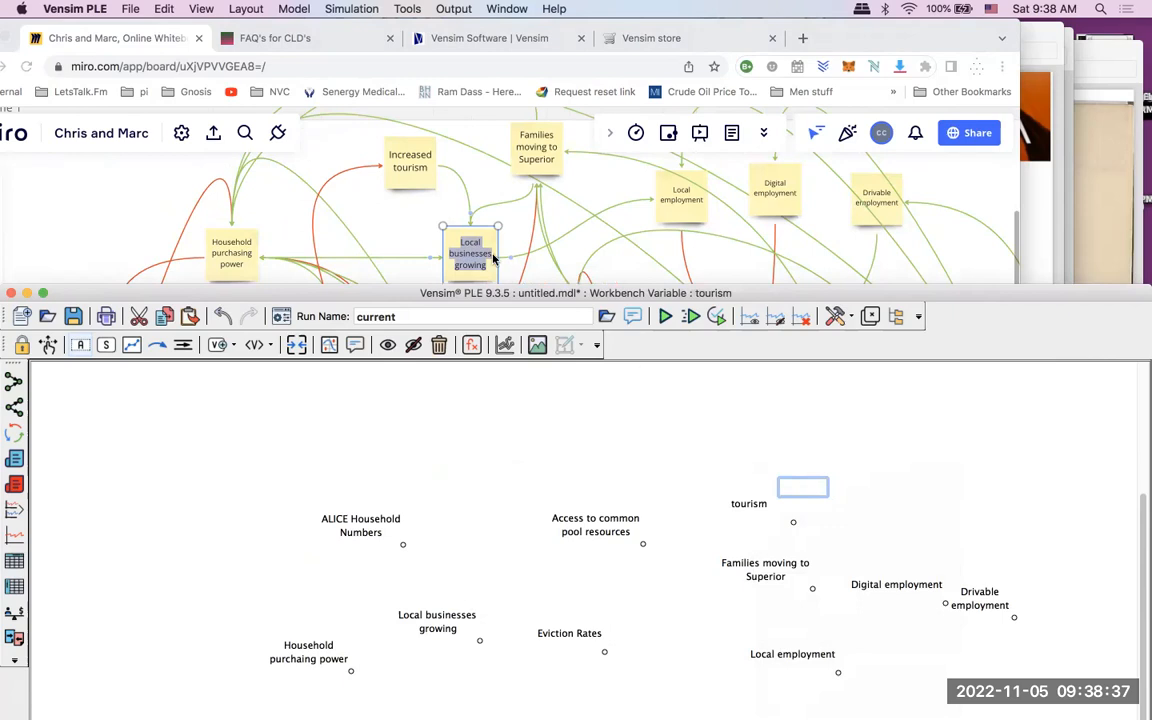
Step: Shorten the Miro note Increased tourism to read only tourism, and return to Vensim
{"action": "left_click", "coordinate": [408, 161]}
{"action": "double_click", "coordinate": [410, 158]}
{"action": "key", "text": "BackSpace"}
{"action": "left_click", "coordinate": [617, 197]}
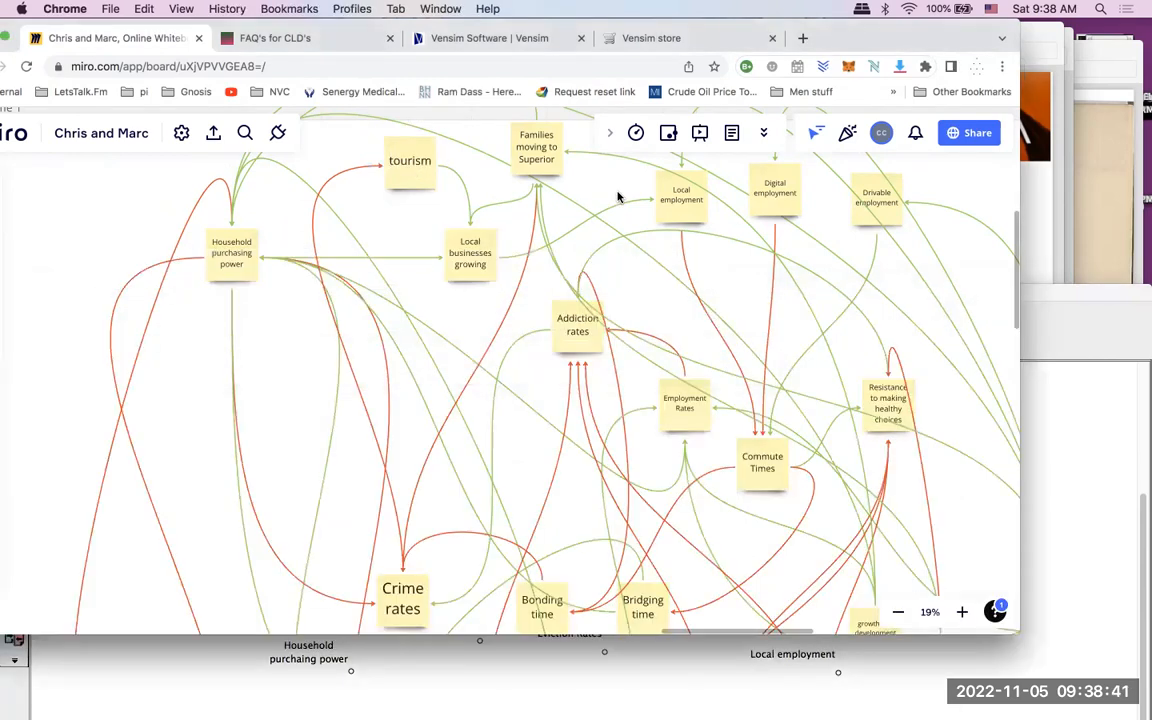
{"action": "left_click", "coordinate": [1081, 316]}
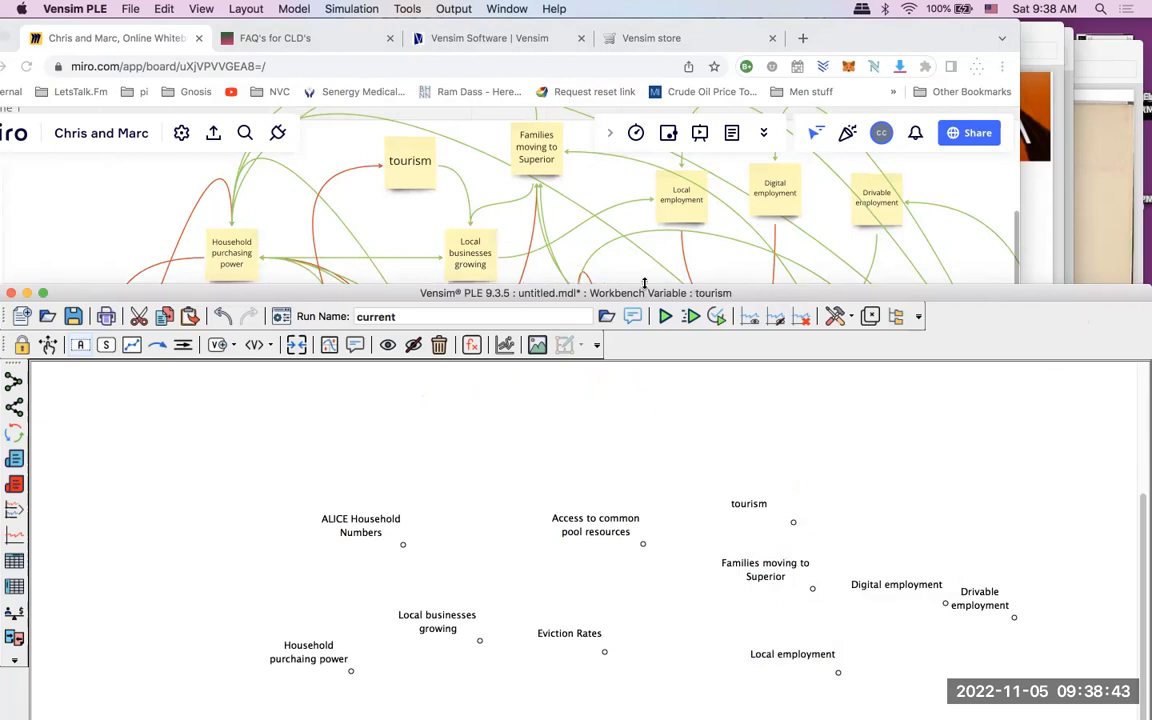
Step: Add a variable named Addiction rates between Eviction Rates and Local employment
{"action": "scroll", "coordinate": [565, 247], "scroll_direction": "down", "scroll_amount": 3}
{"action": "scroll", "coordinate": [600, 262], "scroll_direction": "up", "scroll_amount": 3}
{"action": "left_click", "coordinate": [673, 642]}
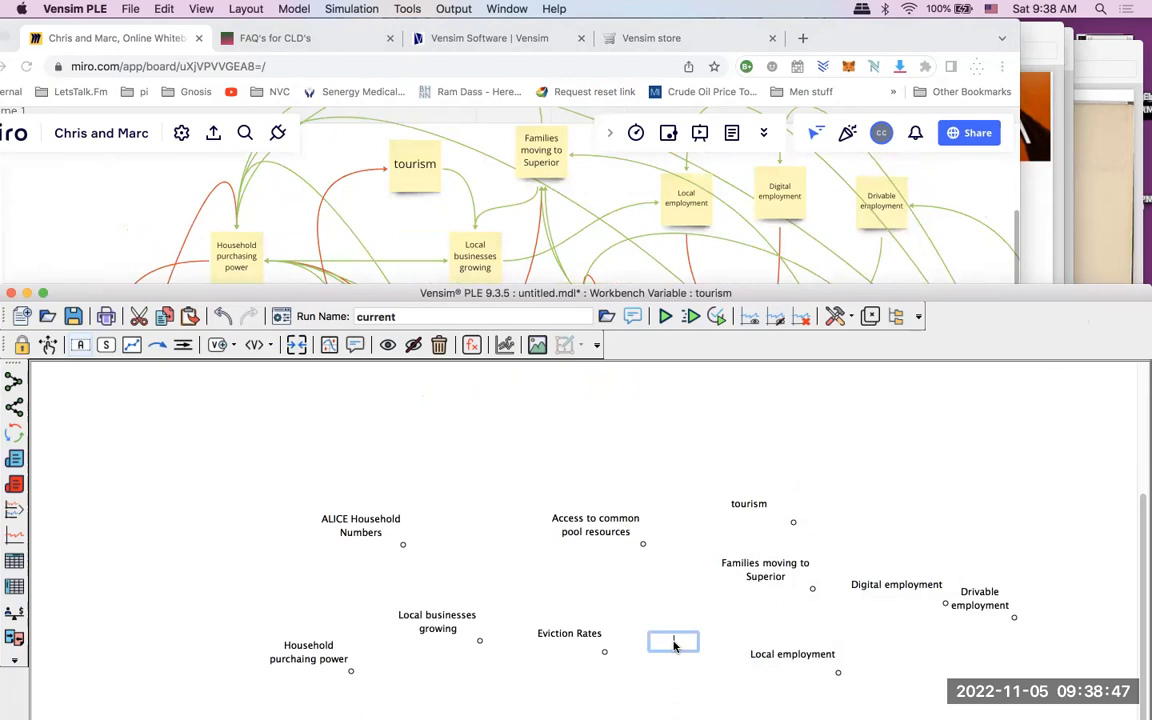
{"action": "type", "text": "Addiction rates"}
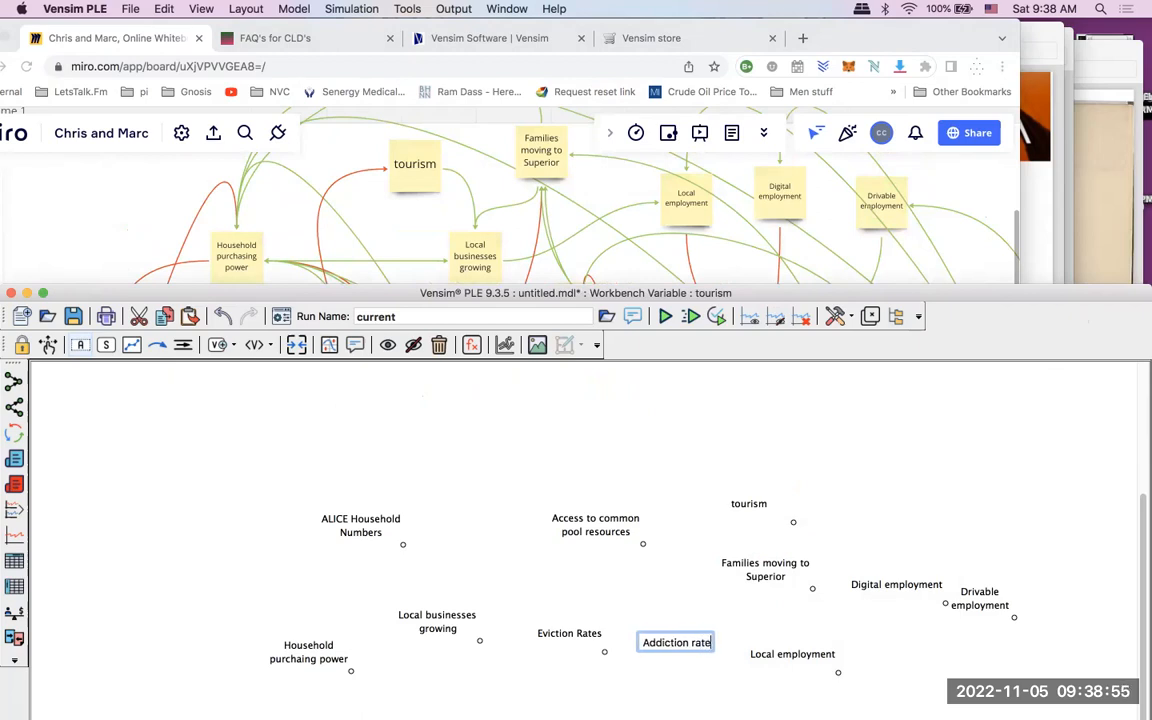
{"action": "left_click", "coordinate": [695, 608]}
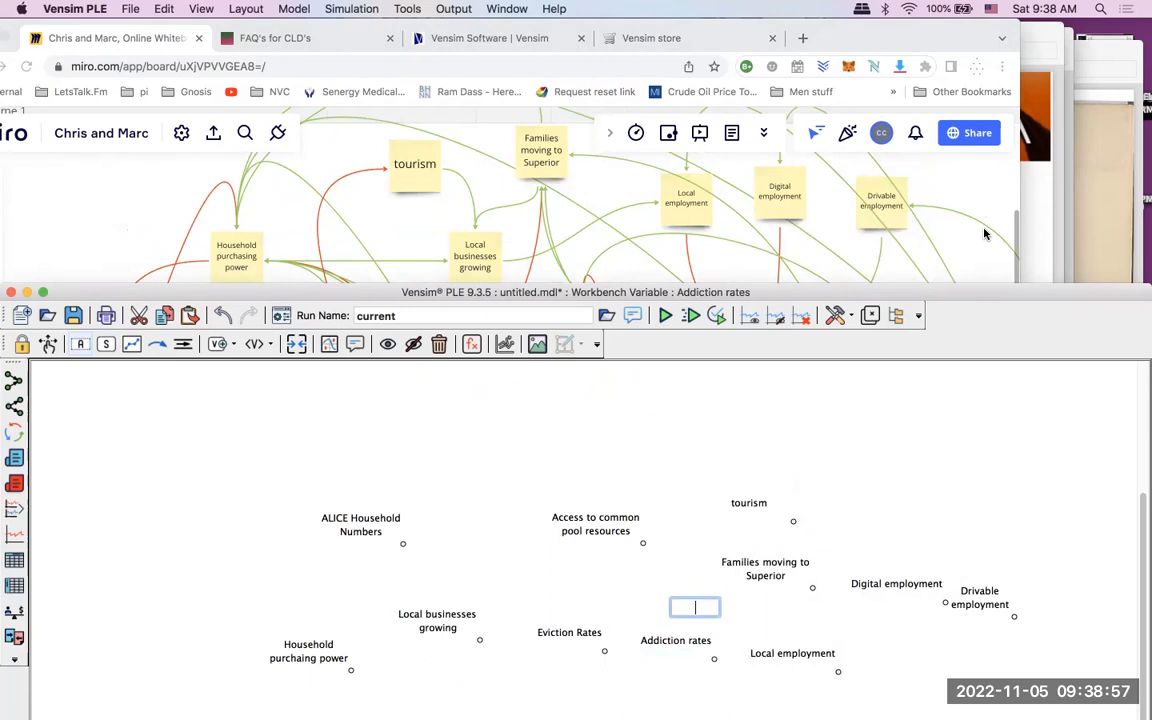
Step: Enlarge the Vensim window upward, and move Addiction rates below Eviction Rates and ALICE Household Numbers below Local businesses growing
{"action": "left_click_drag", "start_coordinate": [886, 292], "coordinate": [886, 130]}
{"action": "left_click_drag", "start_coordinate": [679, 479], "coordinate": [658, 580]}
{"action": "left_click_drag", "start_coordinate": [355, 368], "coordinate": [421, 572]}
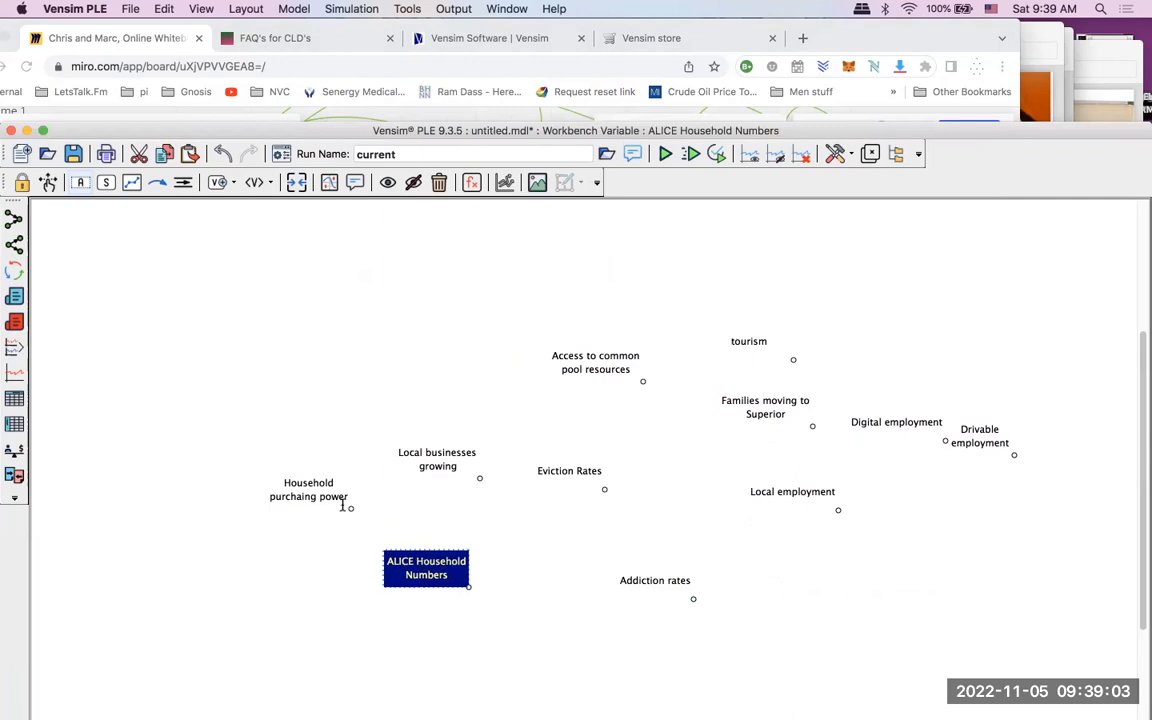
Step: Draw a causal arrow from Household purchaing power to ALICE Household Numbers
{"action": "left_click", "coordinate": [156, 182]}
{"action": "left_click", "coordinate": [319, 472]}
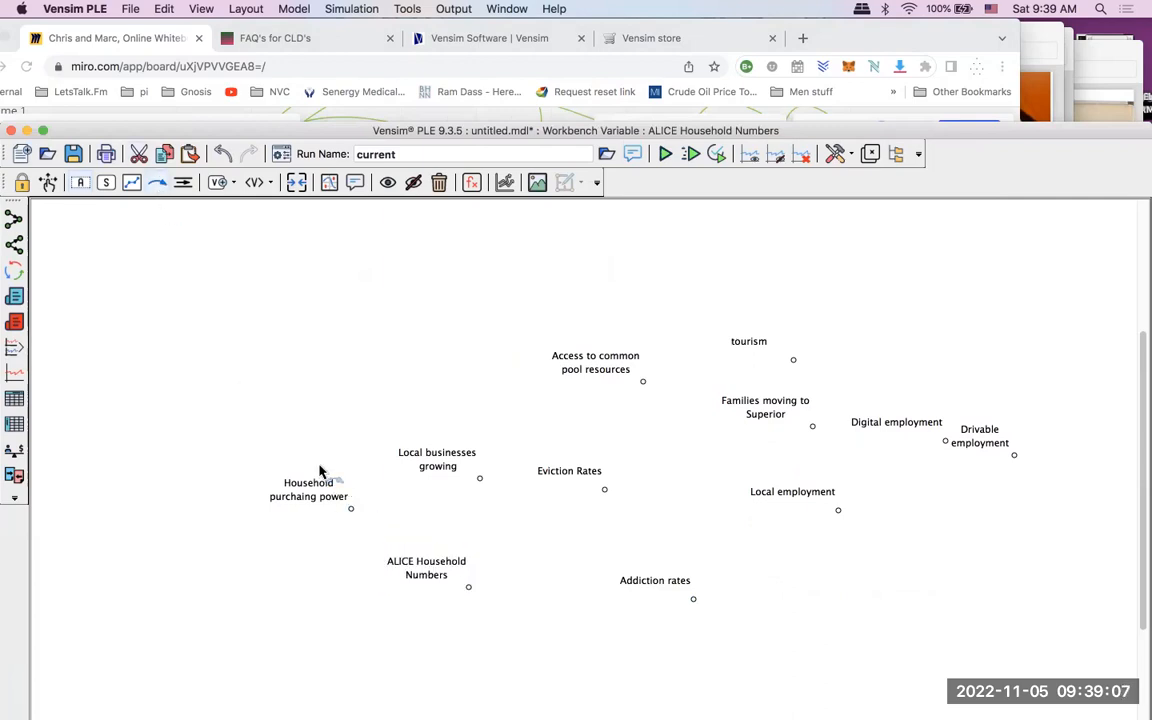
{"action": "left_click", "coordinate": [215, 426]}
{"action": "left_click", "coordinate": [293, 485]}
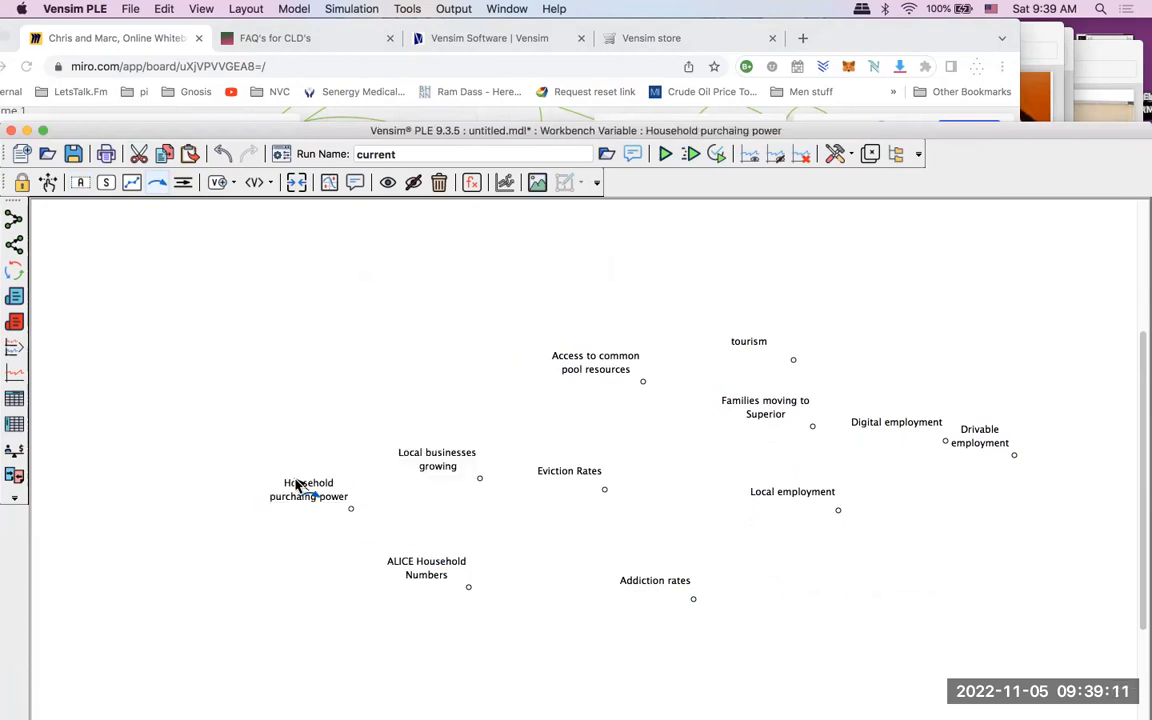
{"action": "left_click", "coordinate": [273, 277]}
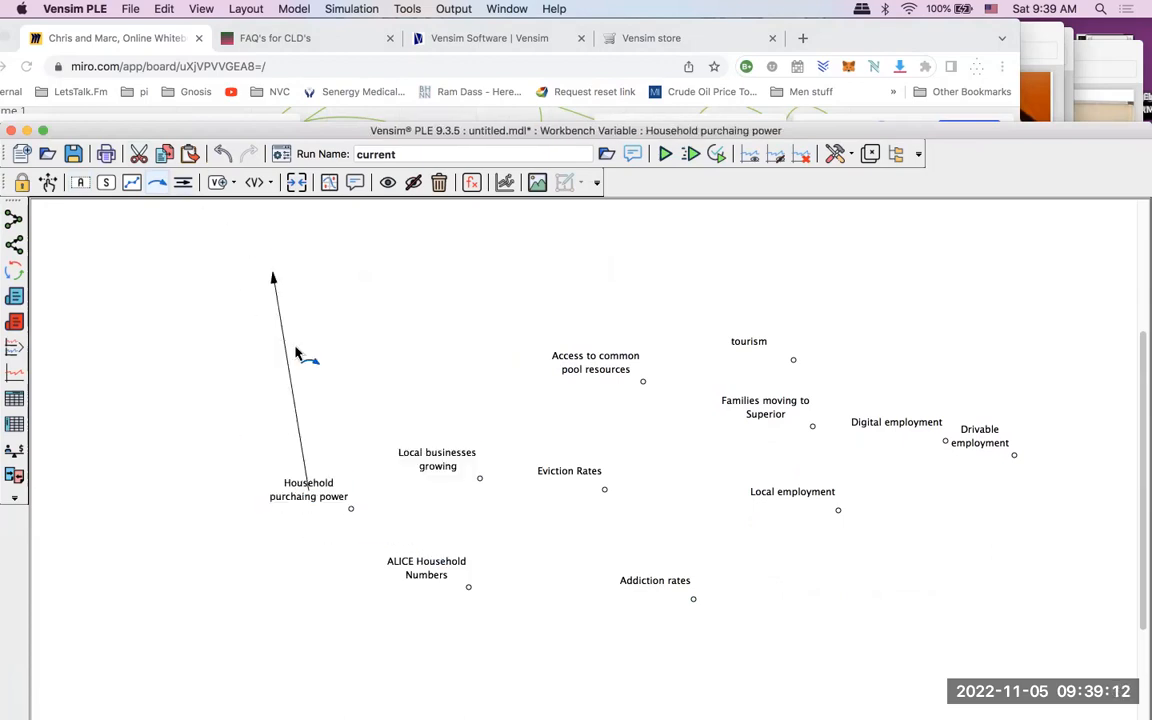
{"action": "left_click", "coordinate": [418, 561]}
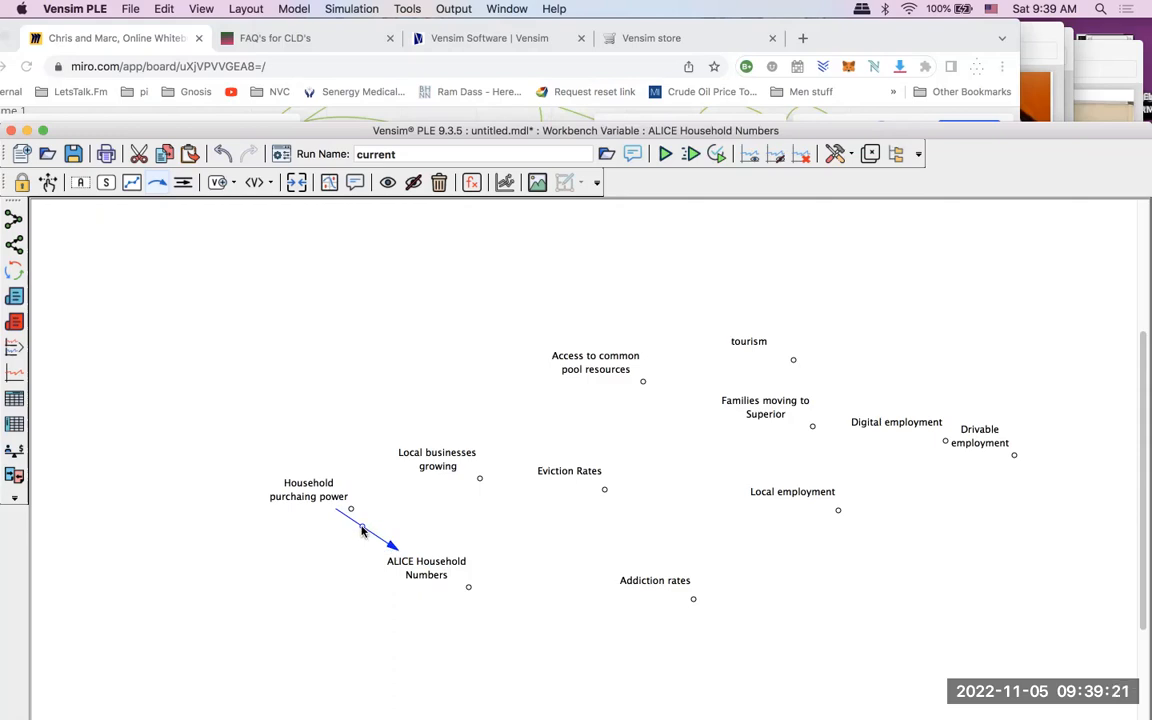
Step: Set the line style of the arrow between Household purchaing power and ALICE Household Numbers to Dots
{"action": "right_click", "coordinate": [363, 530]}
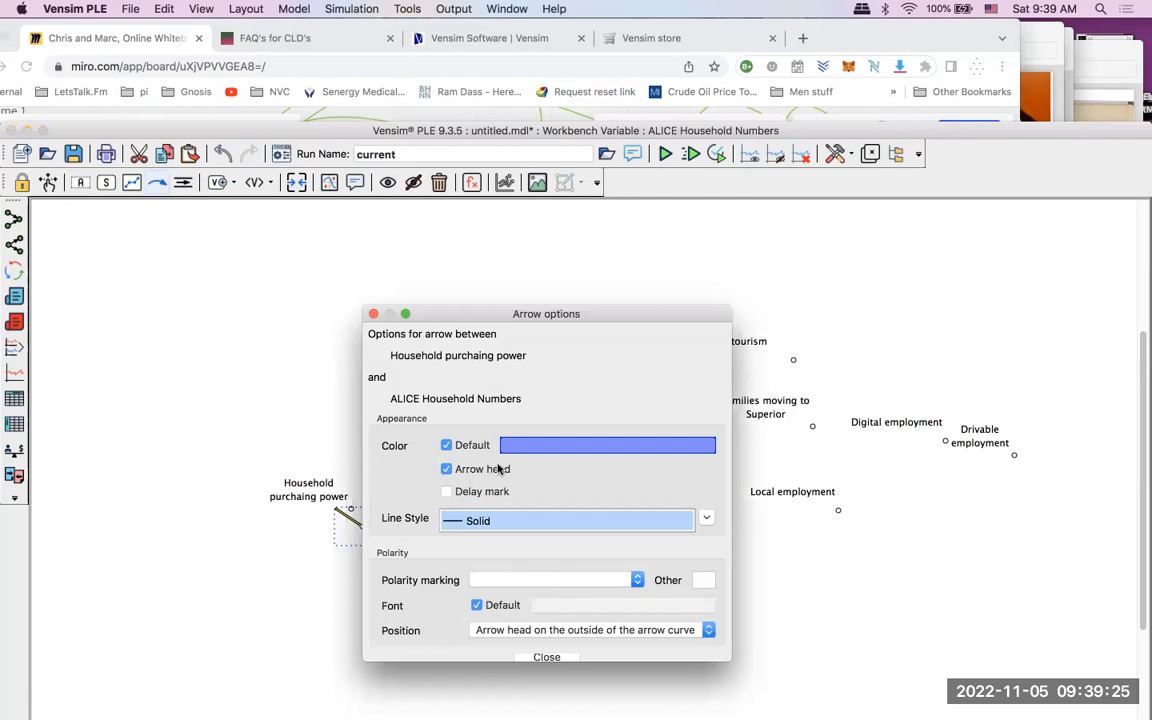
{"action": "left_click_drag", "start_coordinate": [564, 313], "coordinate": [557, 234]}
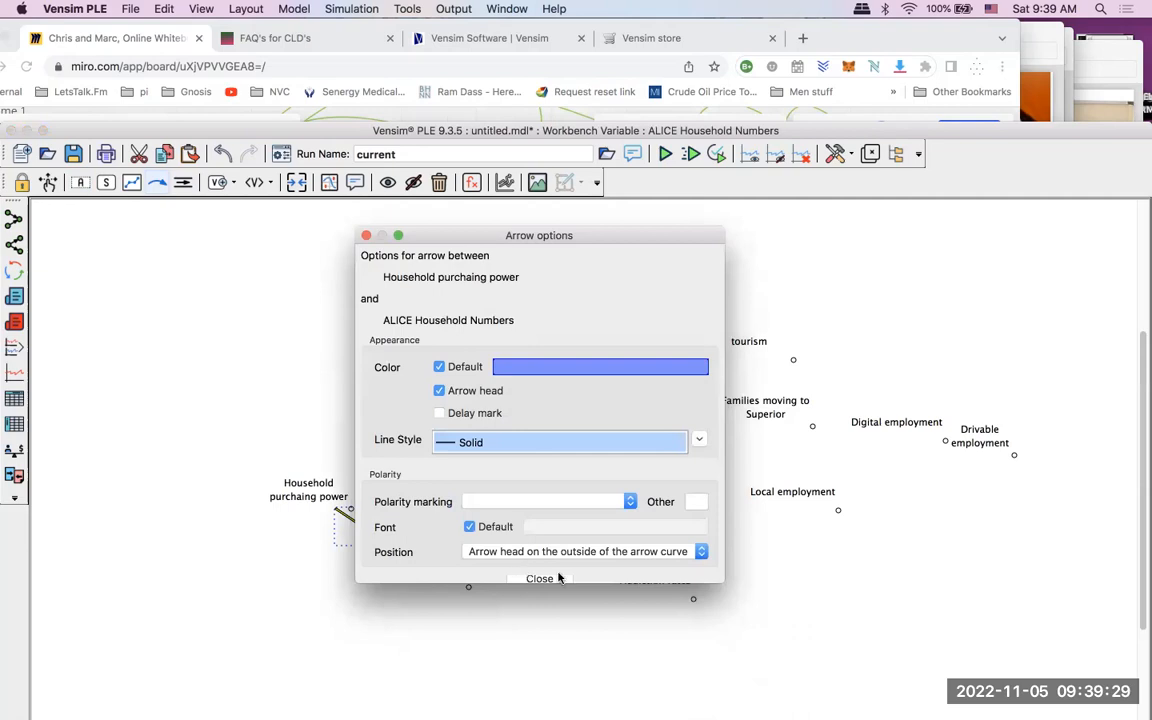
{"action": "left_click_drag", "start_coordinate": [596, 582], "coordinate": [596, 628]}
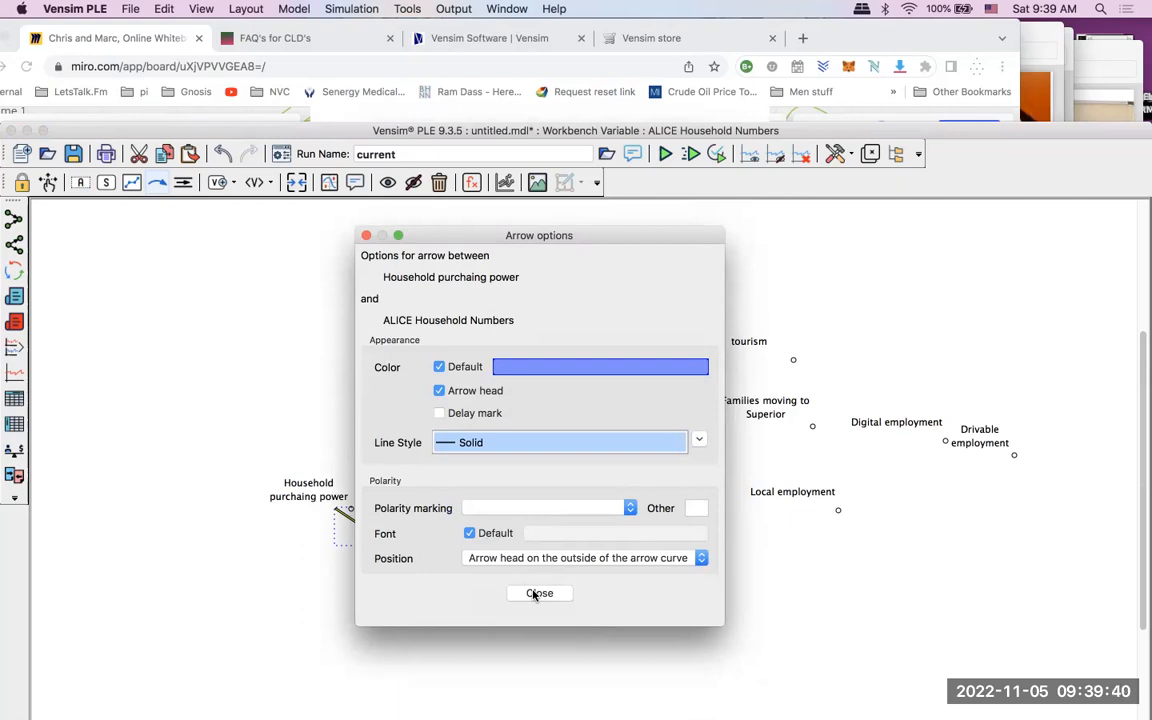
{"action": "left_click", "coordinate": [699, 442]}
{"action": "left_click", "coordinate": [700, 443]}
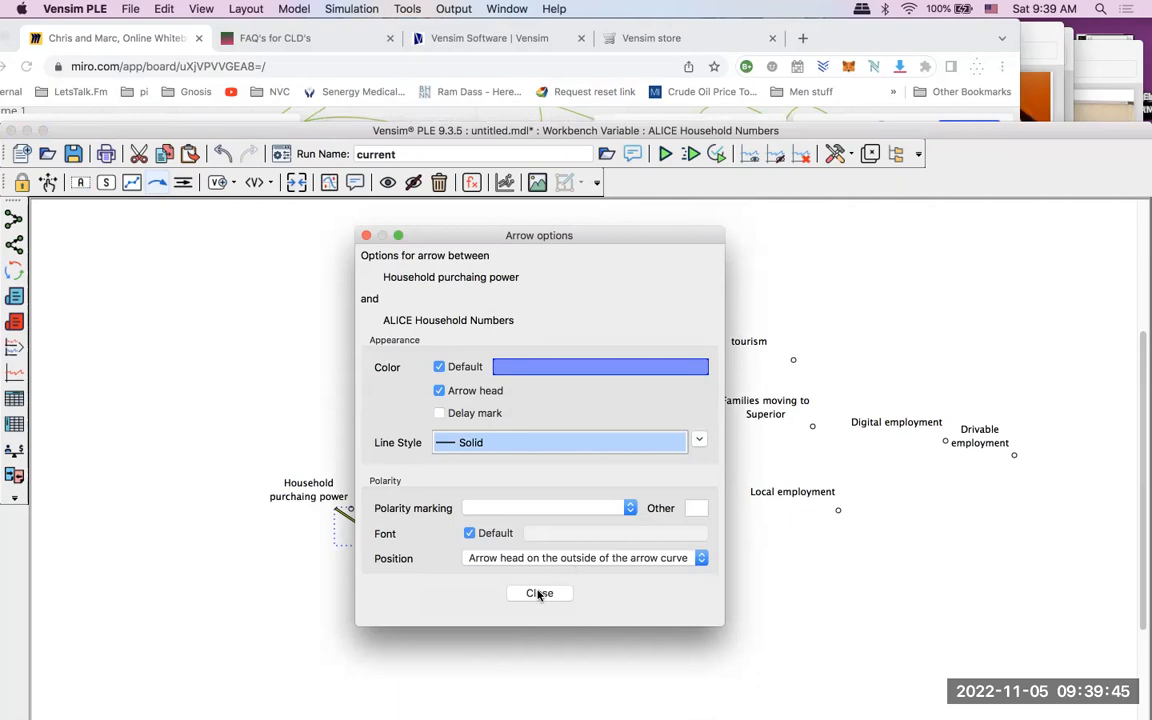
{"action": "left_click", "coordinate": [703, 444]}
{"action": "left_click", "coordinate": [587, 488]}
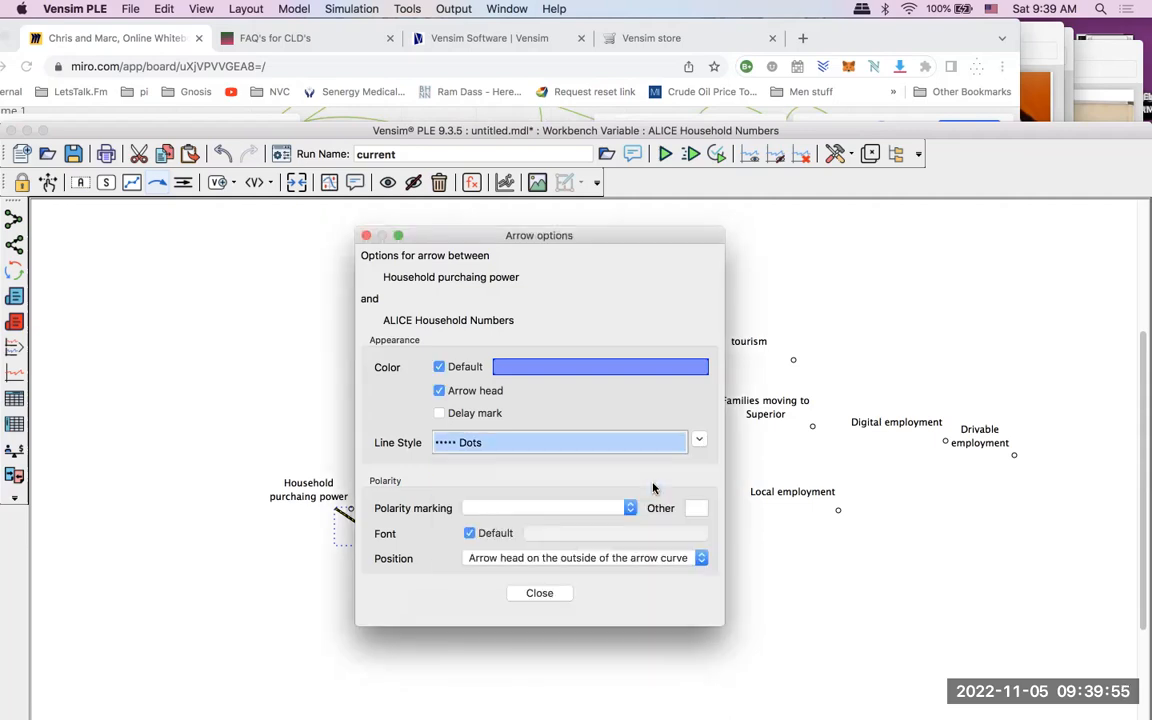
{"action": "left_click", "coordinate": [541, 594]}
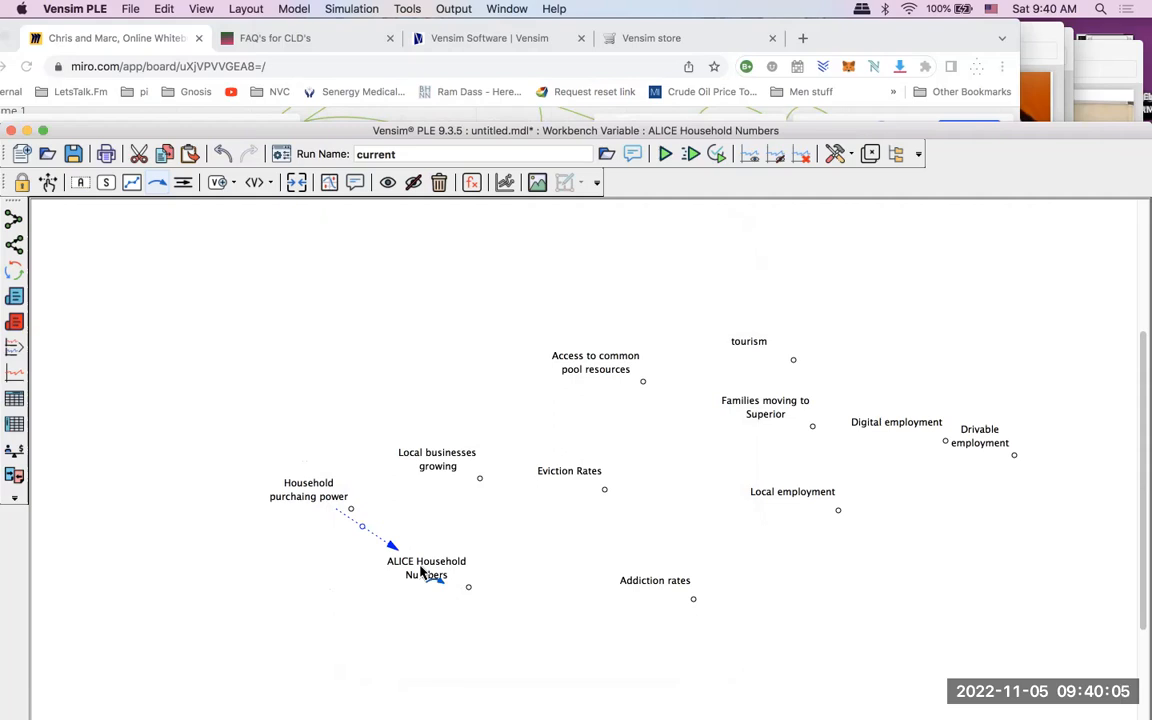
{"action": "key", "text": "Escape"}
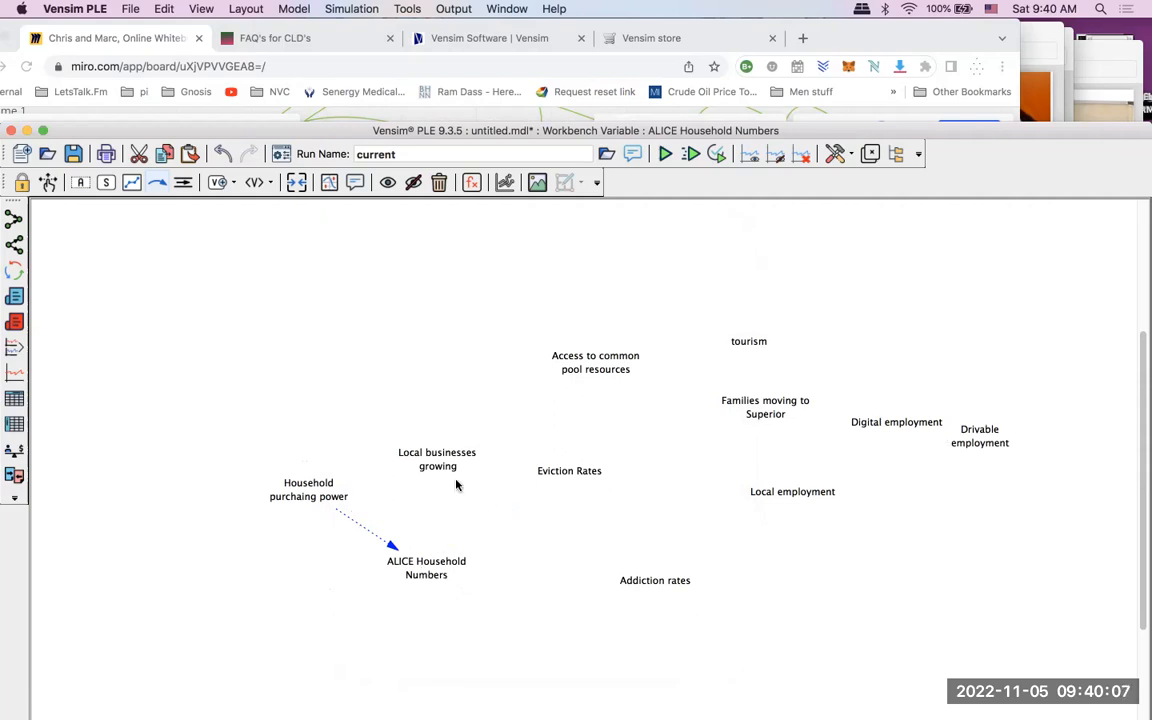
{"action": "left_click", "coordinate": [389, 543]}
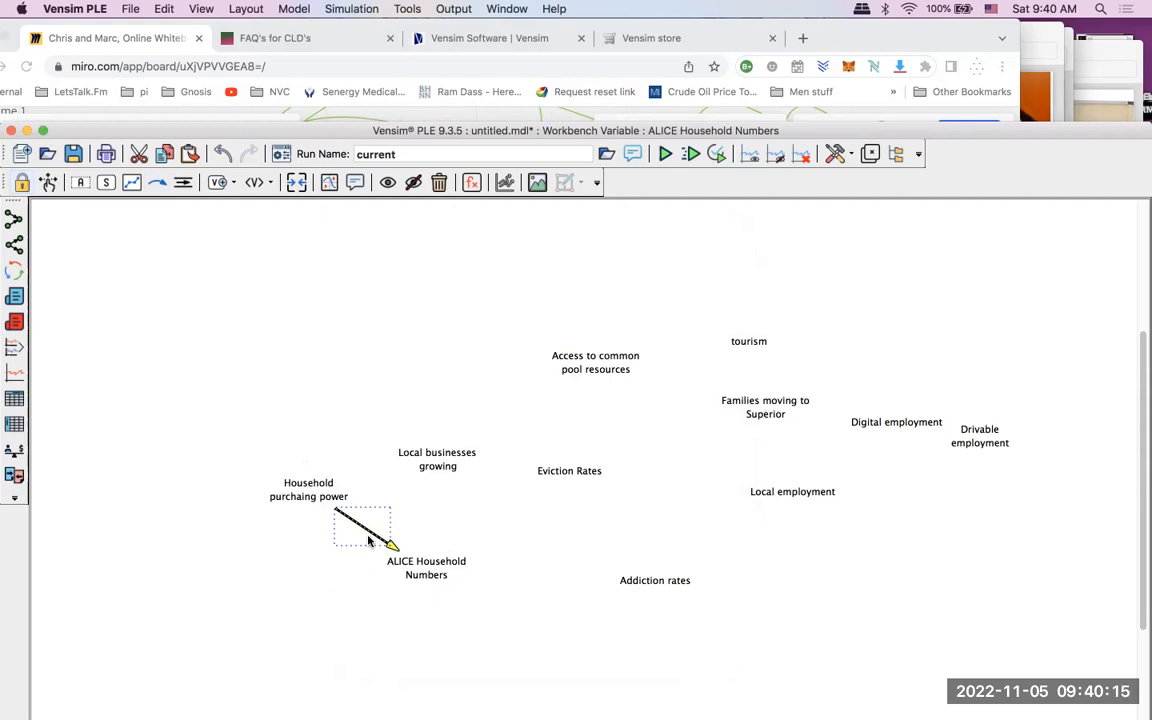
{"action": "left_click", "coordinate": [347, 613]}
{"action": "right_click", "coordinate": [360, 526]}
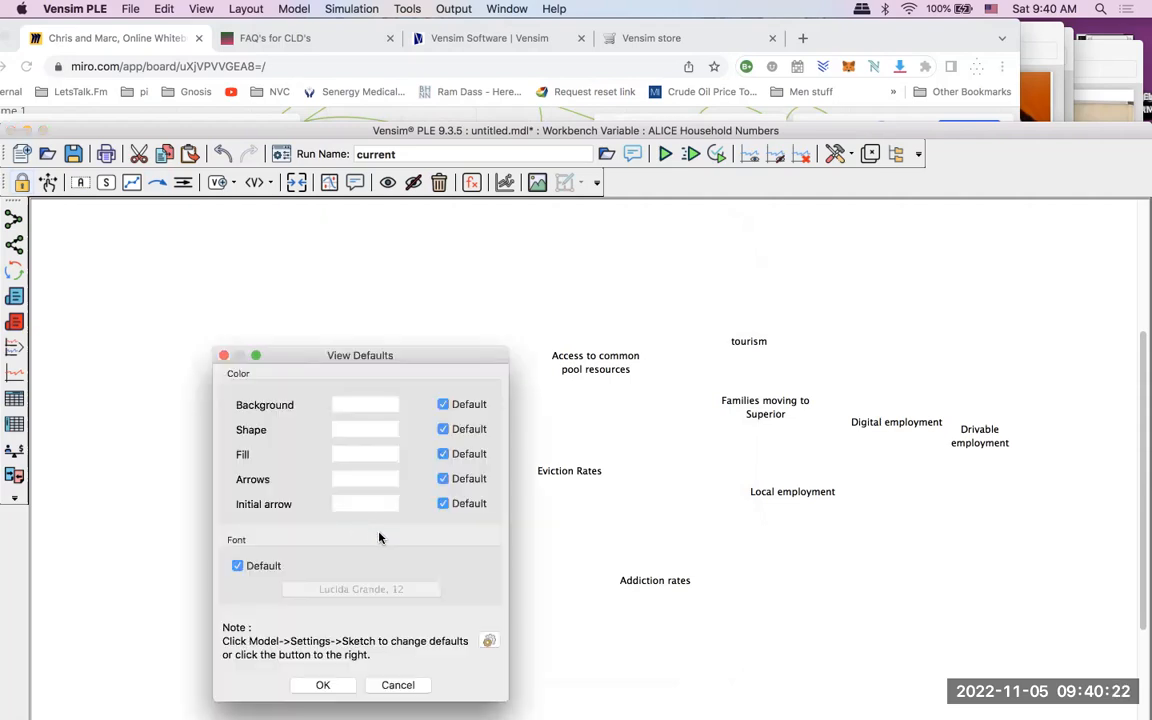
{"action": "left_click", "coordinate": [225, 357]}
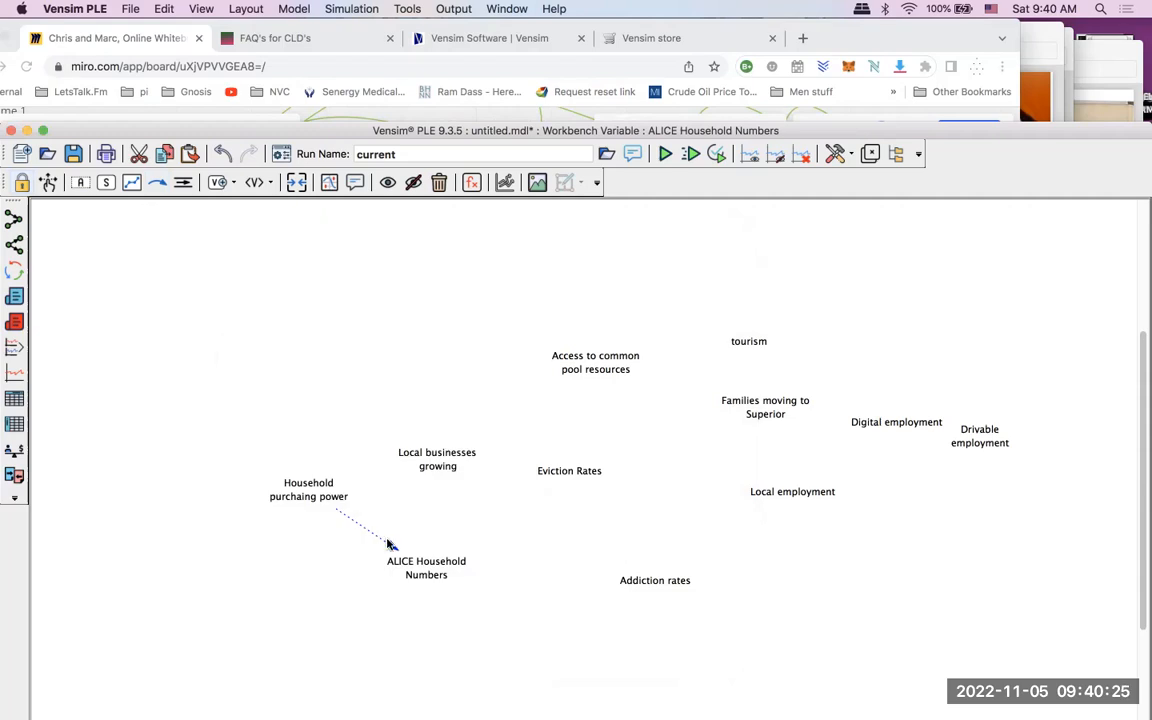
{"action": "left_click", "coordinate": [390, 544]}
{"action": "right_click", "coordinate": [390, 545]}
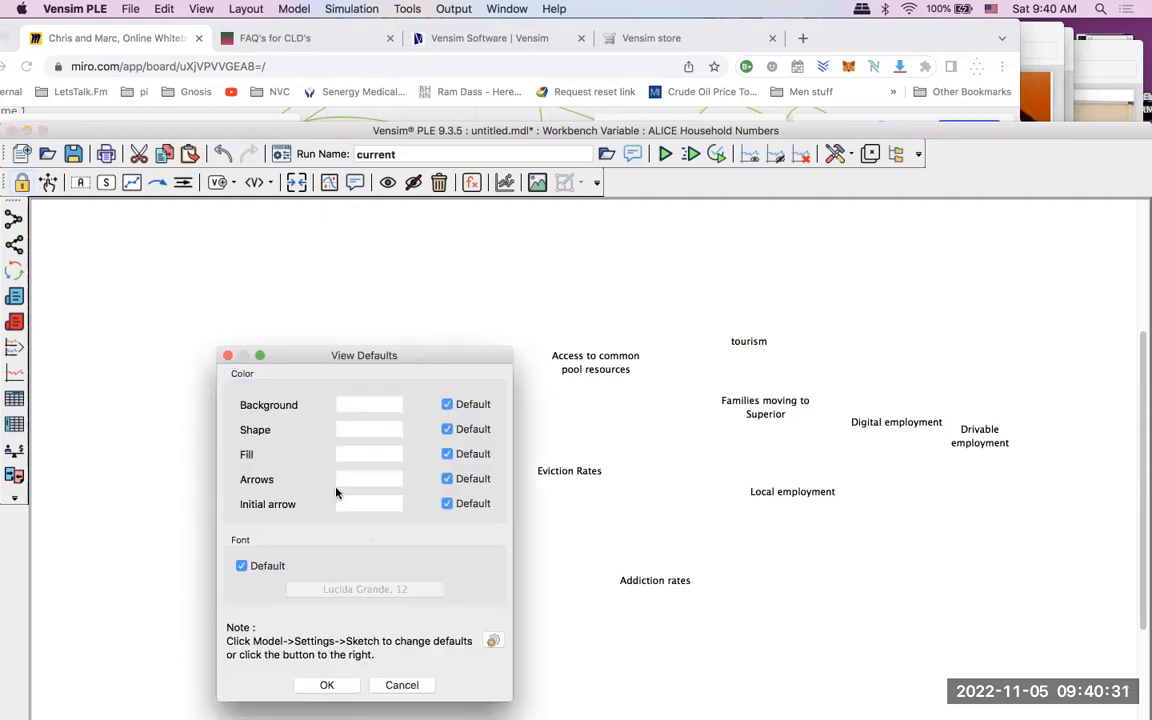
{"action": "left_click", "coordinate": [227, 356]}
{"action": "left_click", "coordinate": [240, 451]}
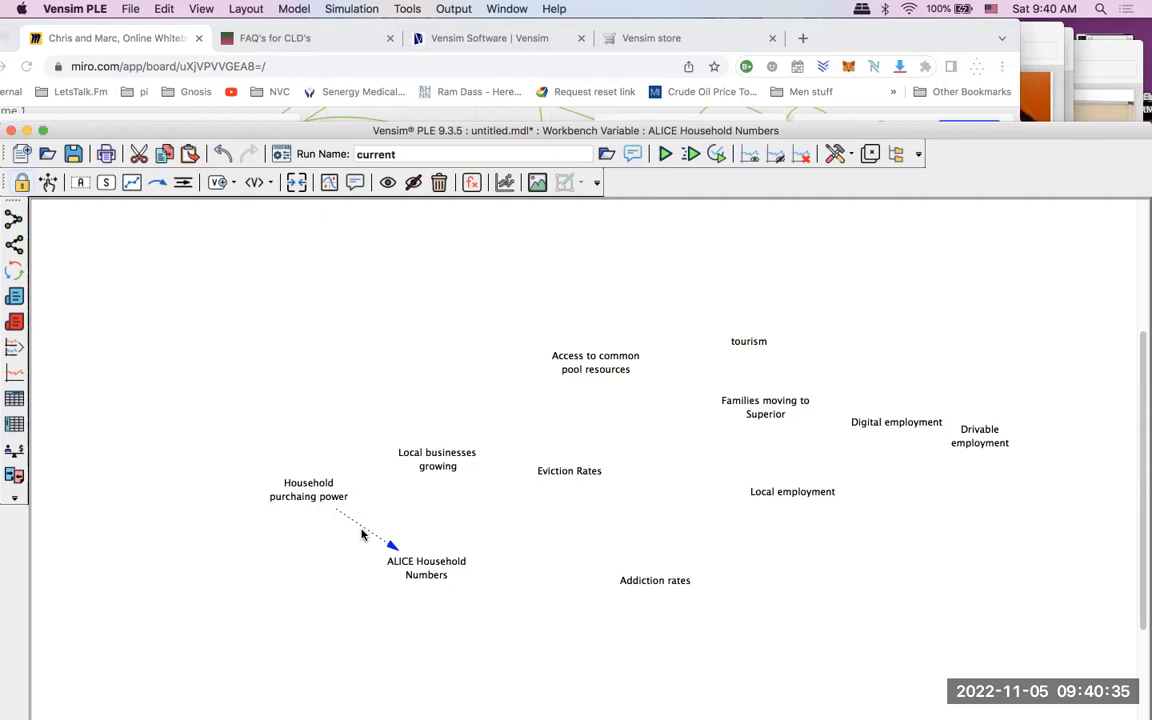
Step: Add a delay mark to the dotted arrow from Household purchaing power to ALICE Household Numbers
{"action": "left_click", "coordinate": [157, 182]}
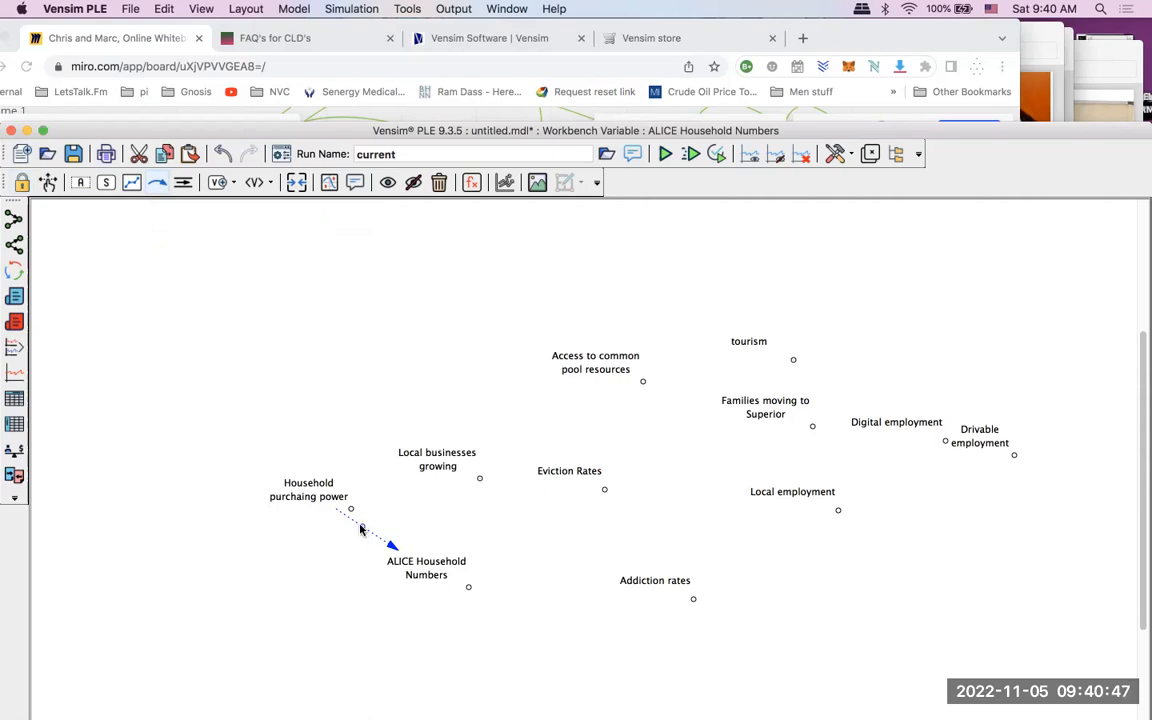
{"action": "right_click", "coordinate": [361, 529]}
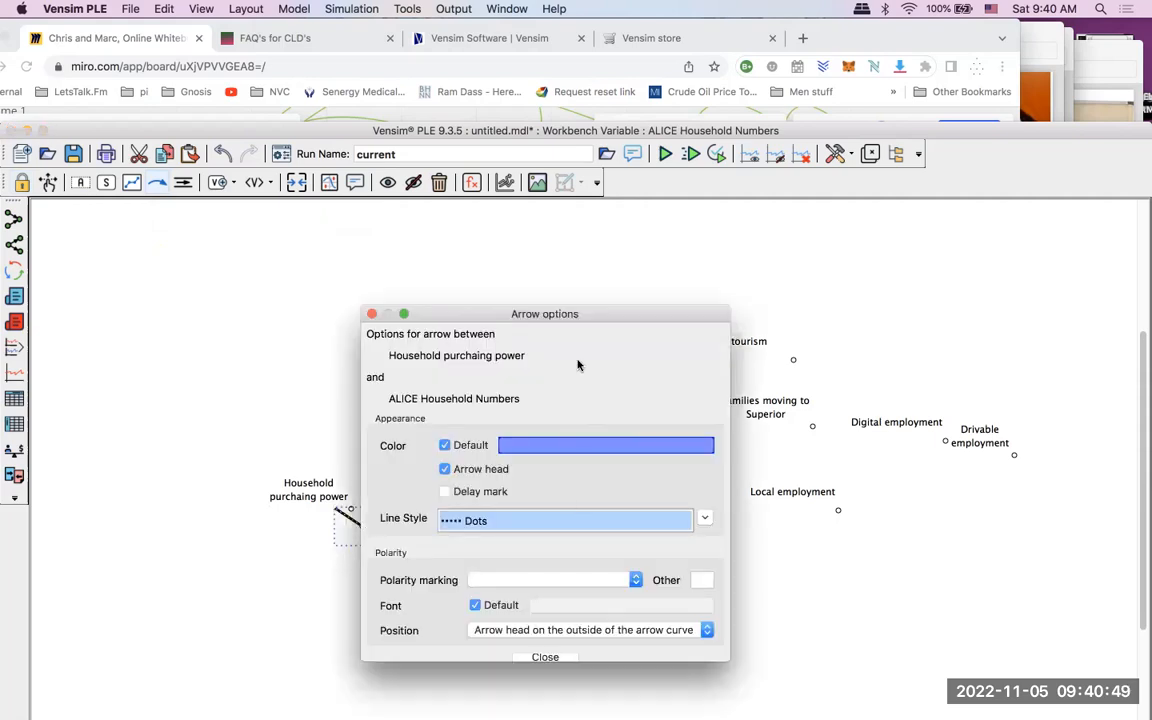
{"action": "left_click_drag", "start_coordinate": [599, 318], "coordinate": [592, 212]}
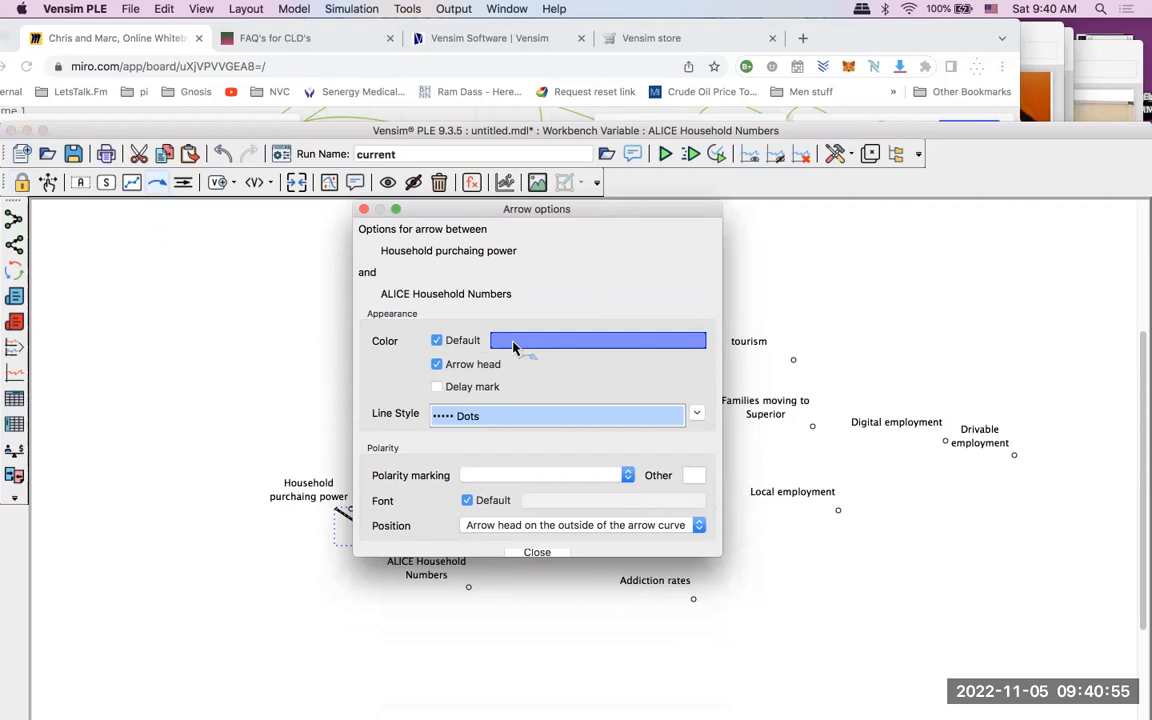
{"action": "left_click", "coordinate": [436, 387]}
{"action": "left_click", "coordinate": [537, 552]}
{"action": "left_click", "coordinate": [307, 610]}
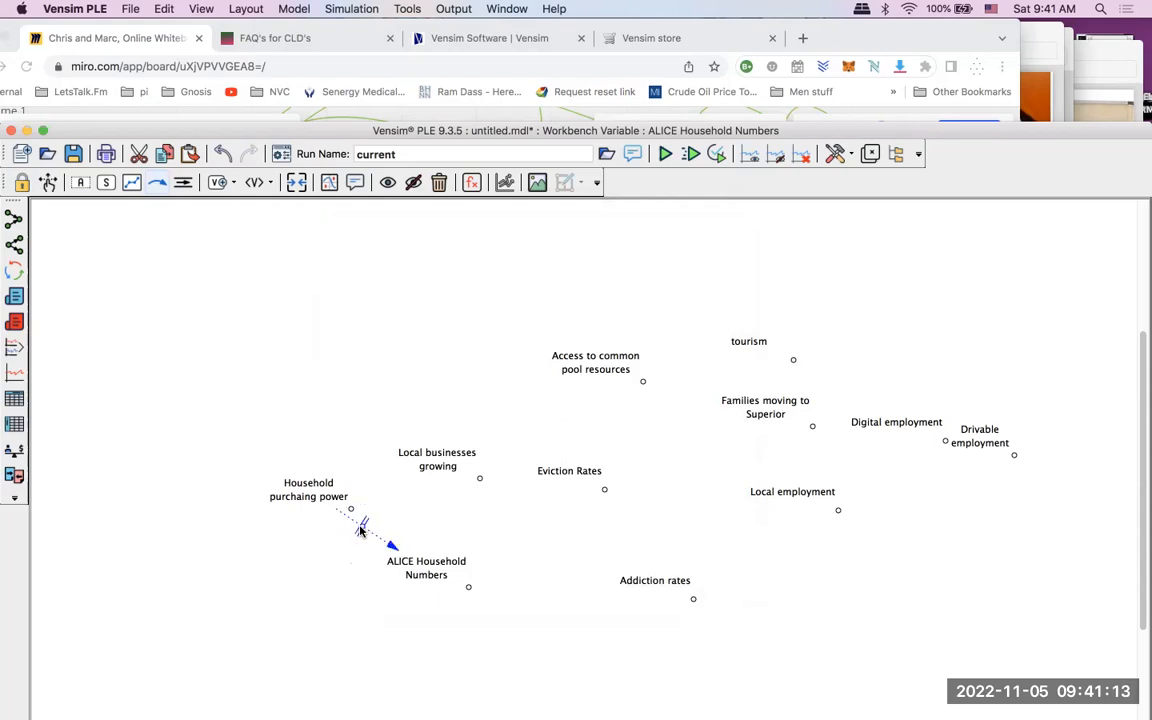
Step: Change the line style of the arrow with the delay mark to Solid
{"action": "right_click", "coordinate": [360, 529]}
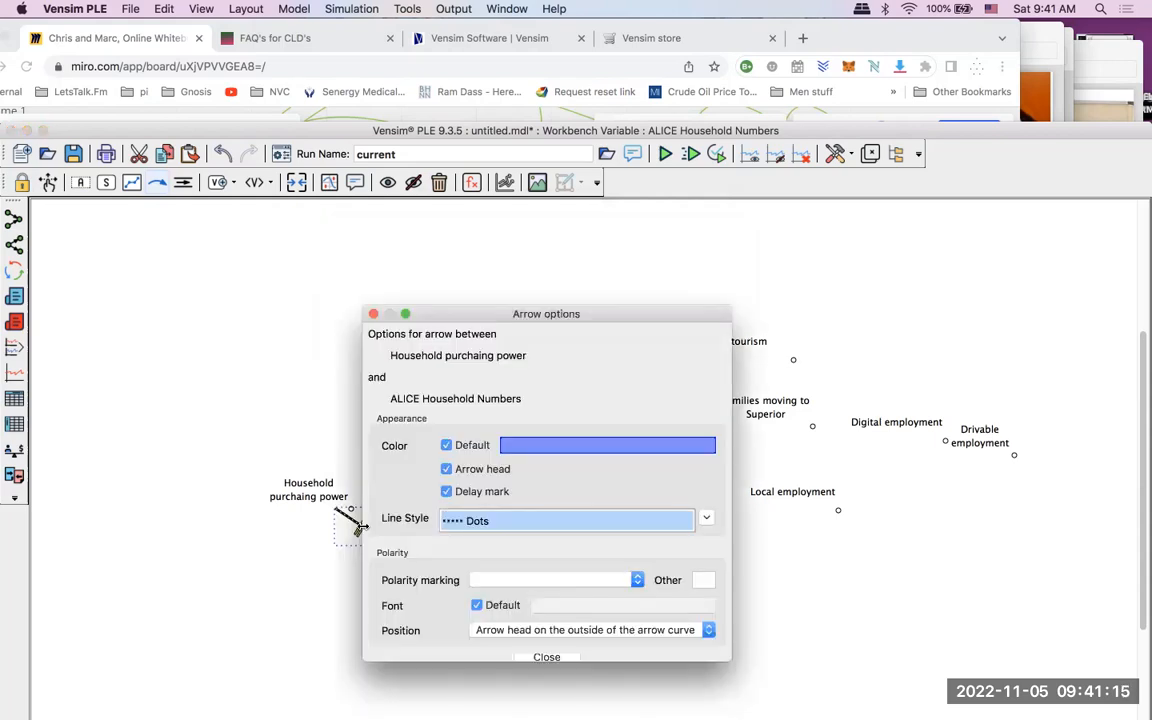
{"action": "left_click", "coordinate": [481, 520]}
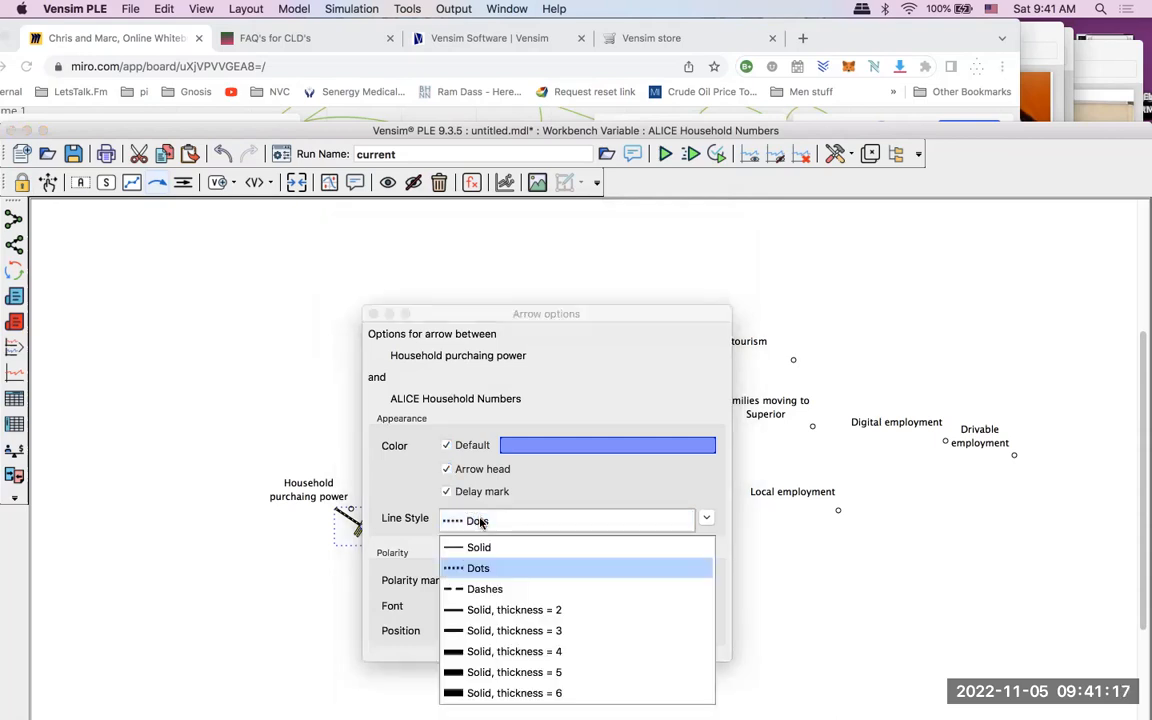
{"action": "left_click", "coordinate": [479, 547]}
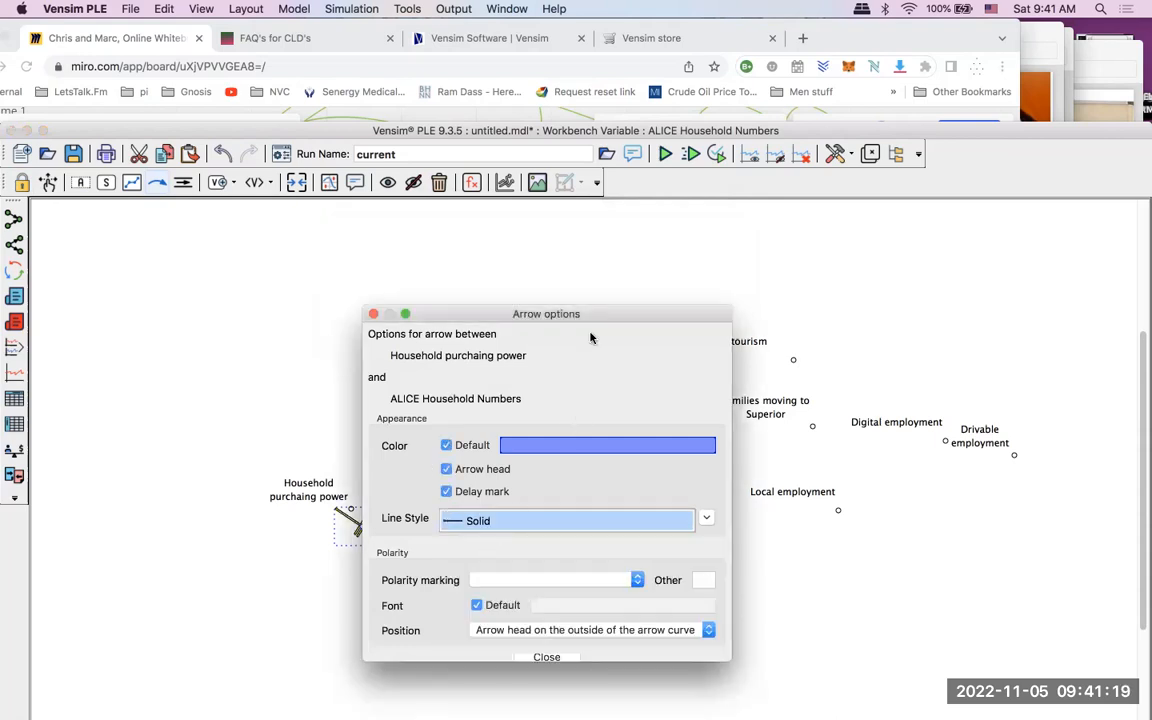
{"action": "left_click_drag", "start_coordinate": [600, 313], "coordinate": [600, 221]}
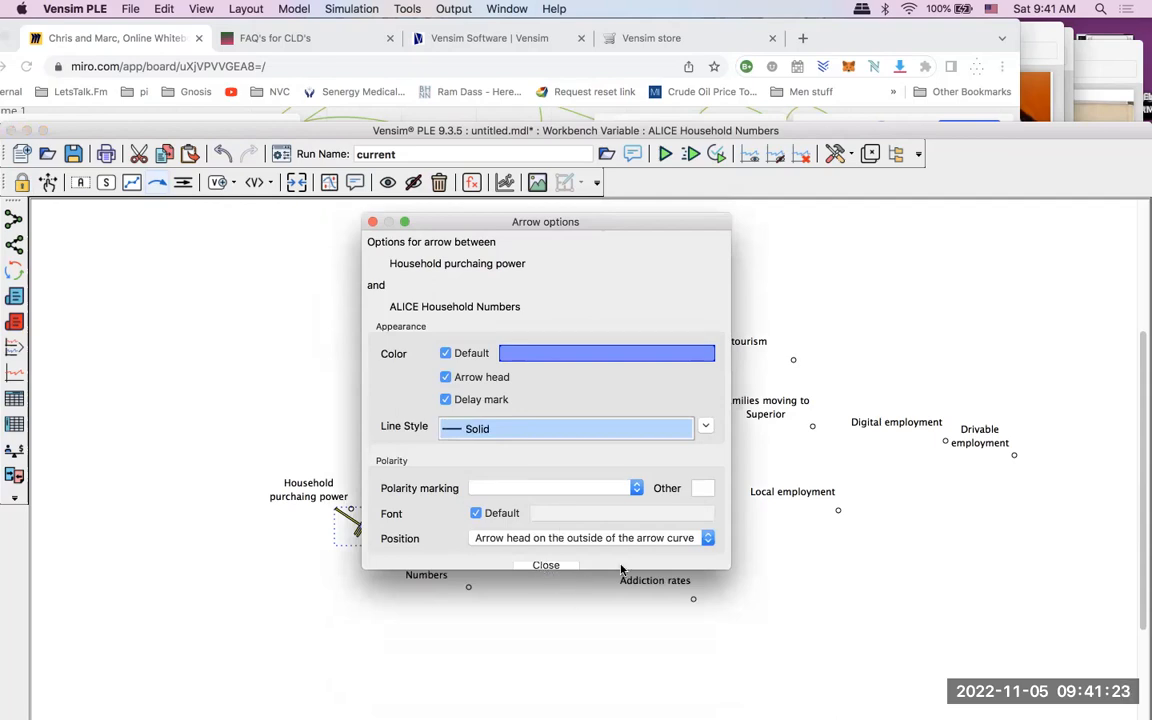
{"action": "left_click_drag", "start_coordinate": [622, 572], "coordinate": [622, 608]}
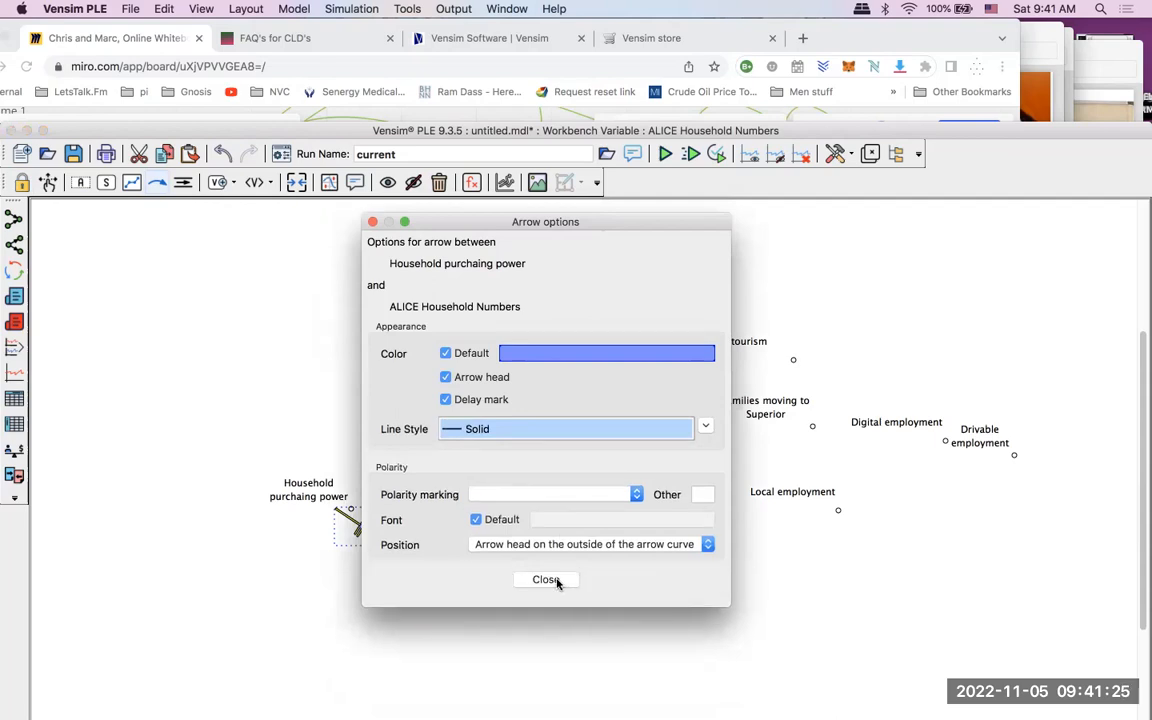
{"action": "left_click", "coordinate": [556, 580]}
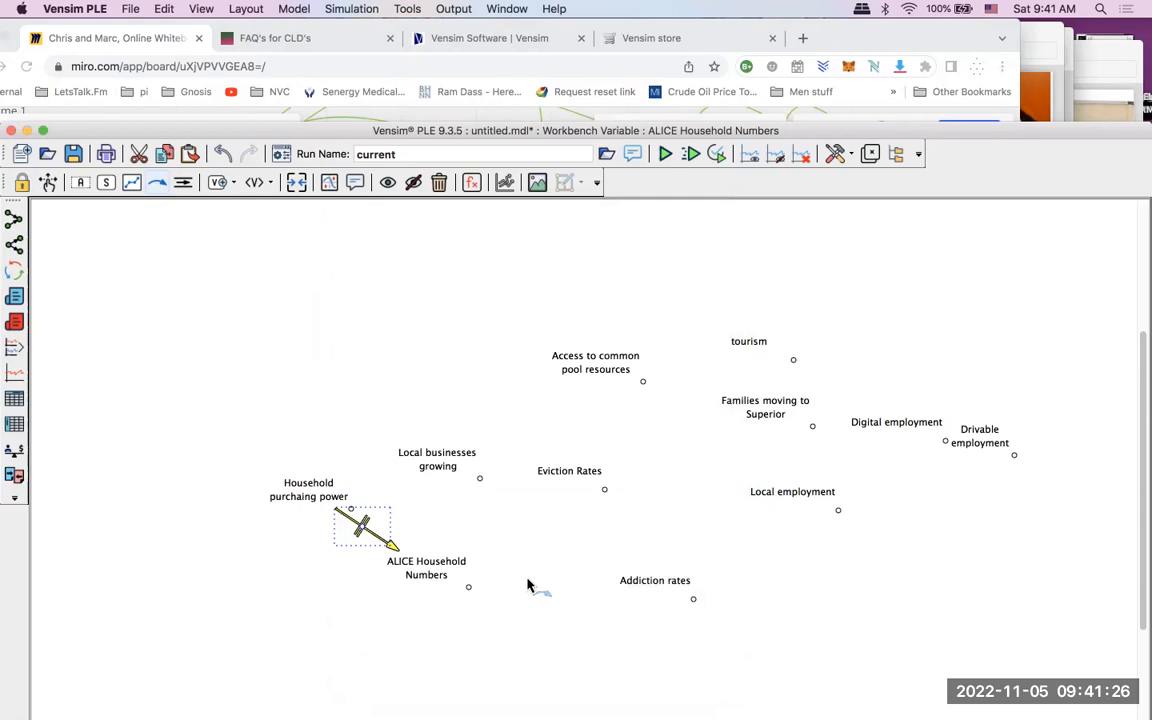
Step: Remove the delay mark from the arrow to ALICE Household Numbers and set its line style back to Dots
{"action": "right_click", "coordinate": [361, 529]}
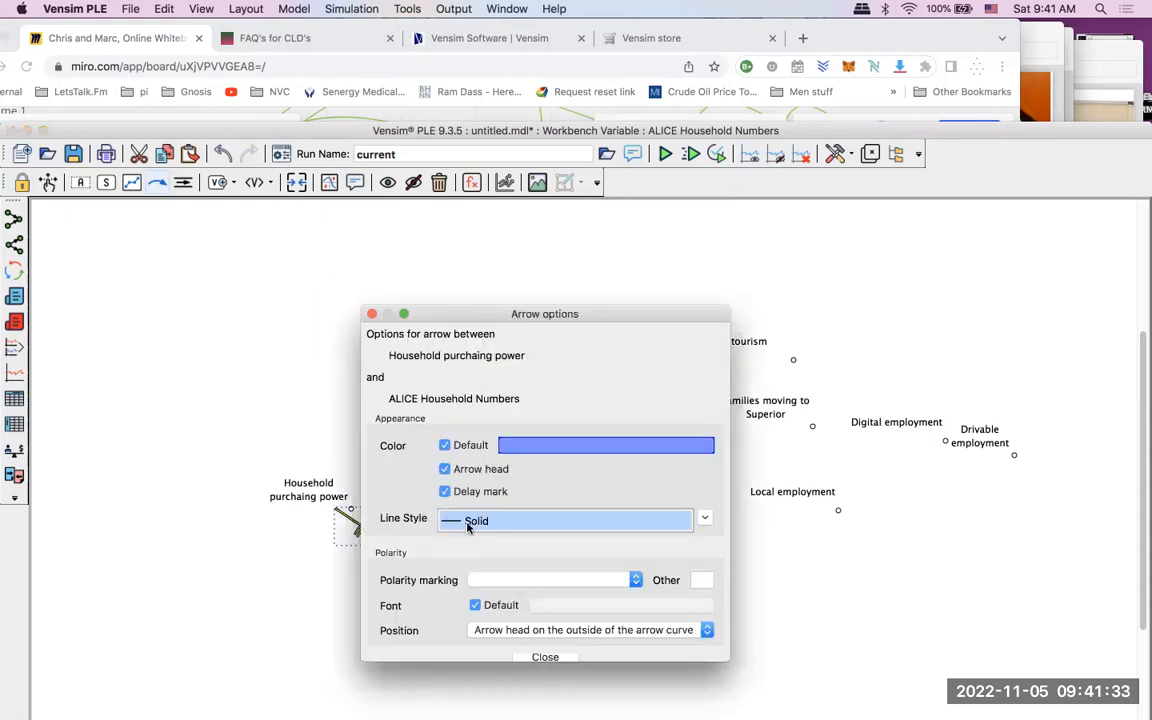
{"action": "left_click", "coordinate": [445, 491]}
{"action": "left_click_drag", "start_coordinate": [583, 314], "coordinate": [562, 204]}
{"action": "scroll", "coordinate": [562, 420], "scroll_direction": "down", "scroll_amount": 2}
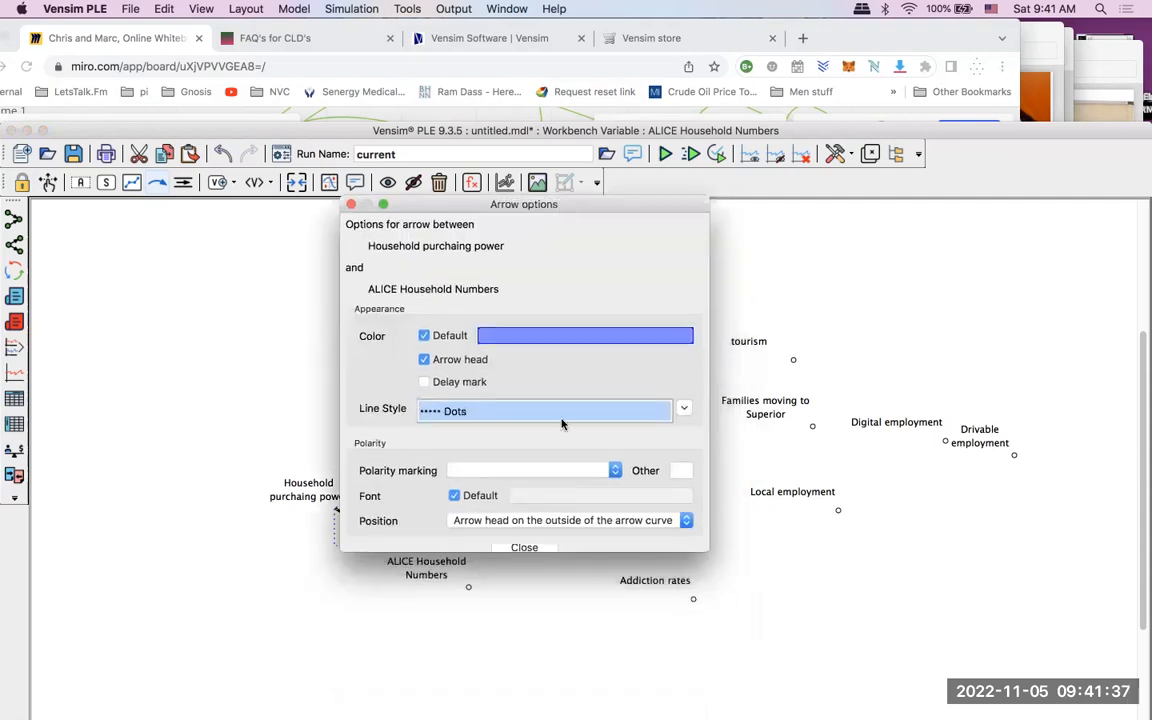
{"action": "scroll", "coordinate": [562, 415], "scroll_direction": "down", "scroll_amount": 5}
{"action": "left_click", "coordinate": [563, 411]}
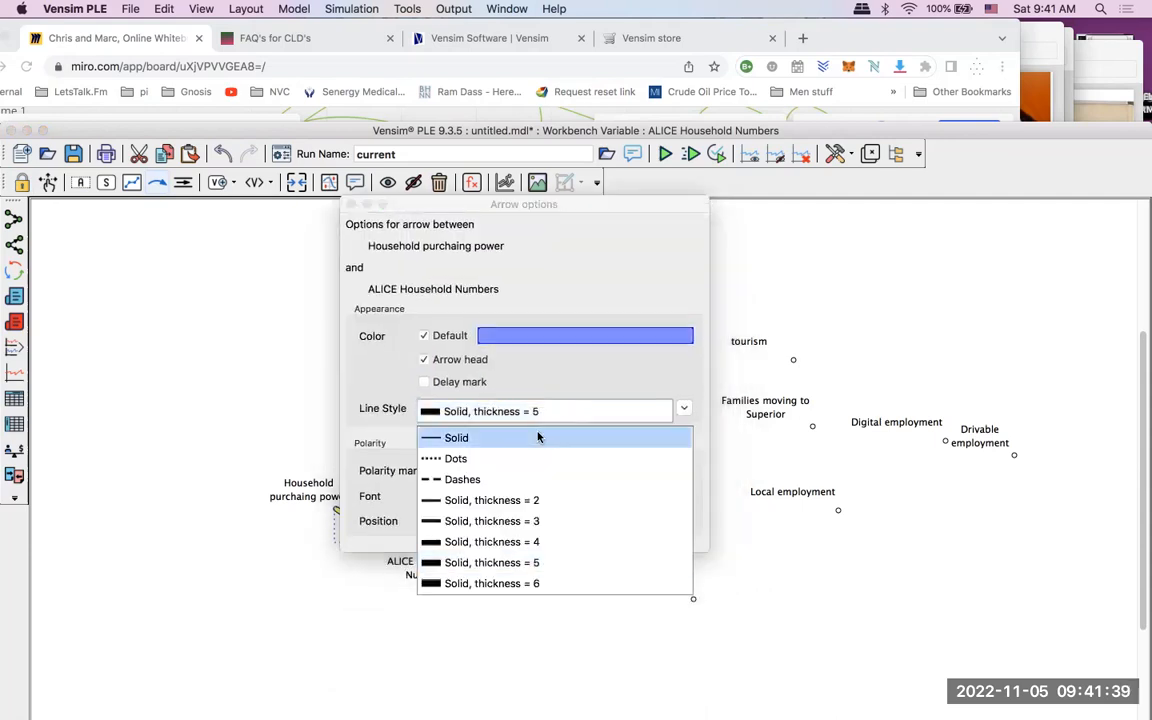
{"action": "left_click", "coordinate": [538, 437]}
{"action": "left_click", "coordinate": [530, 414]}
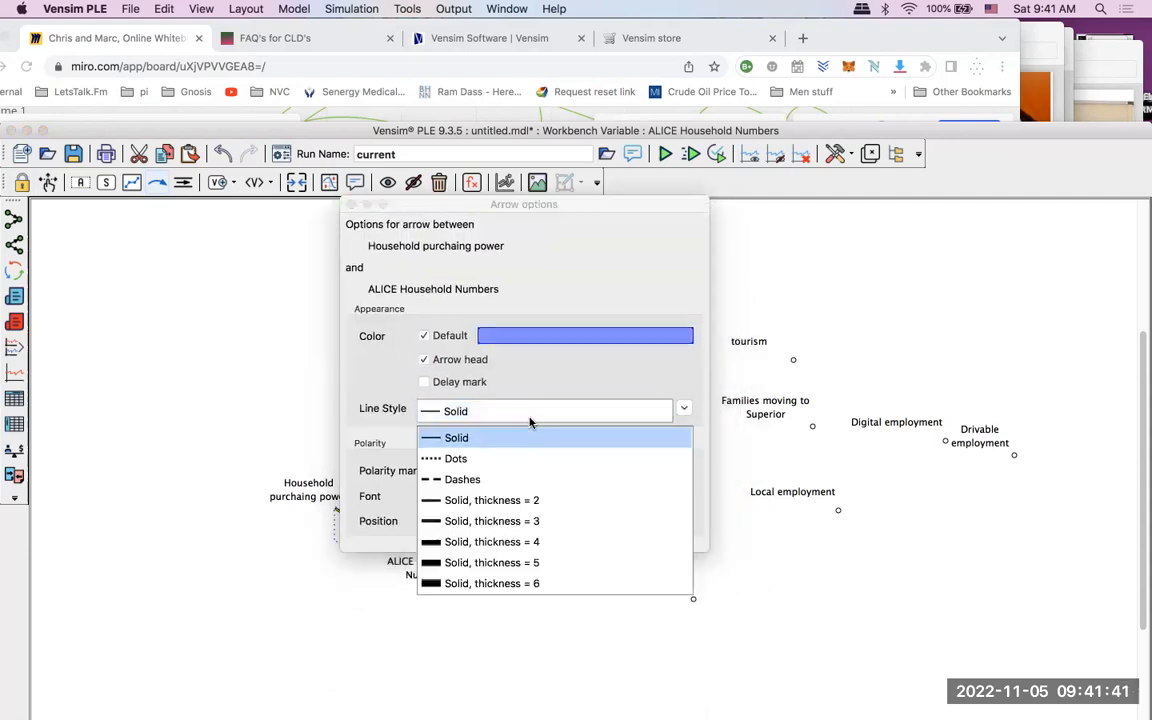
{"action": "left_click", "coordinate": [498, 460]}
{"action": "left_click", "coordinate": [517, 545]}
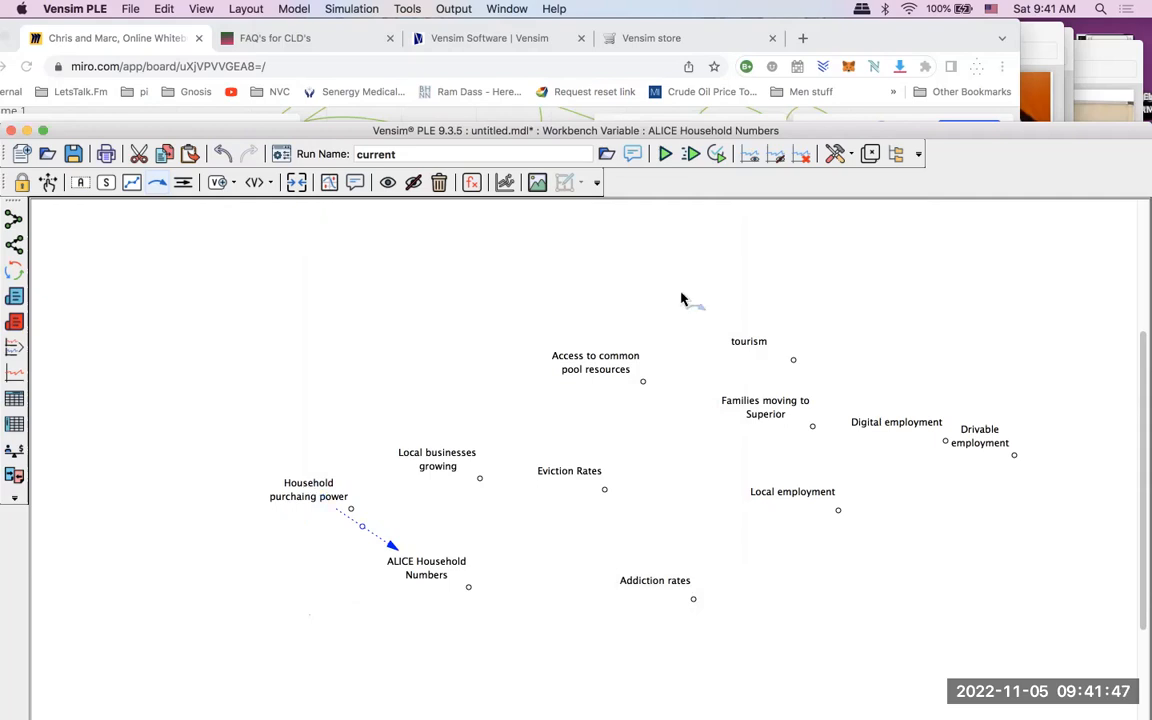
Step: Move the Vensim window up to the menu bar and add a variable named Employment Rates above Household purchaing power
{"action": "left_click_drag", "start_coordinate": [1049, 141], "coordinate": [1046, 38]}
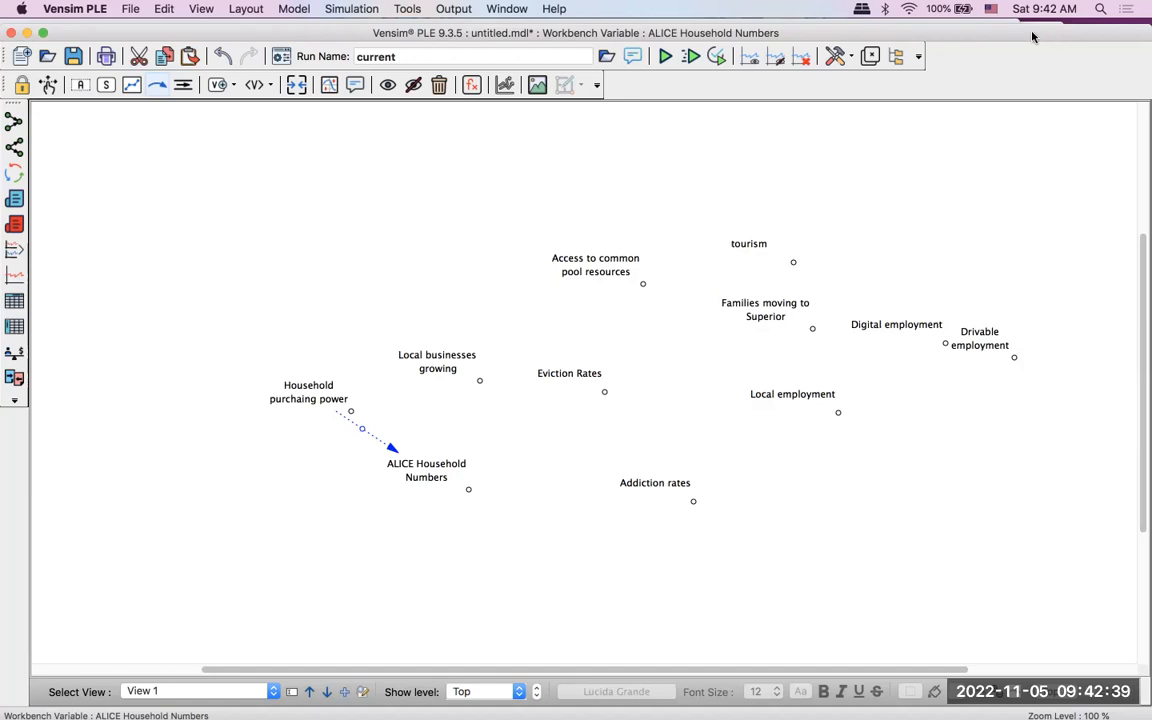
{"action": "left_click", "coordinate": [79, 86]}
{"action": "left_click", "coordinate": [221, 322]}
{"action": "type", "text": "Employment "}
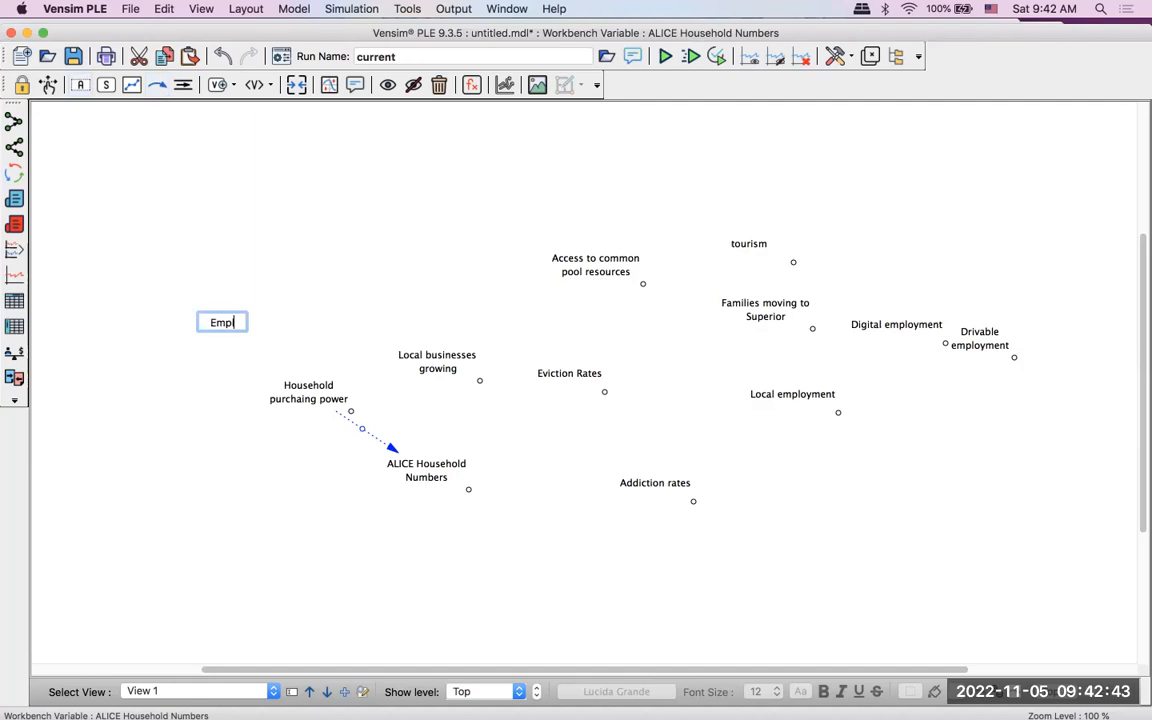
{"action": "type", "text": "Rates"}
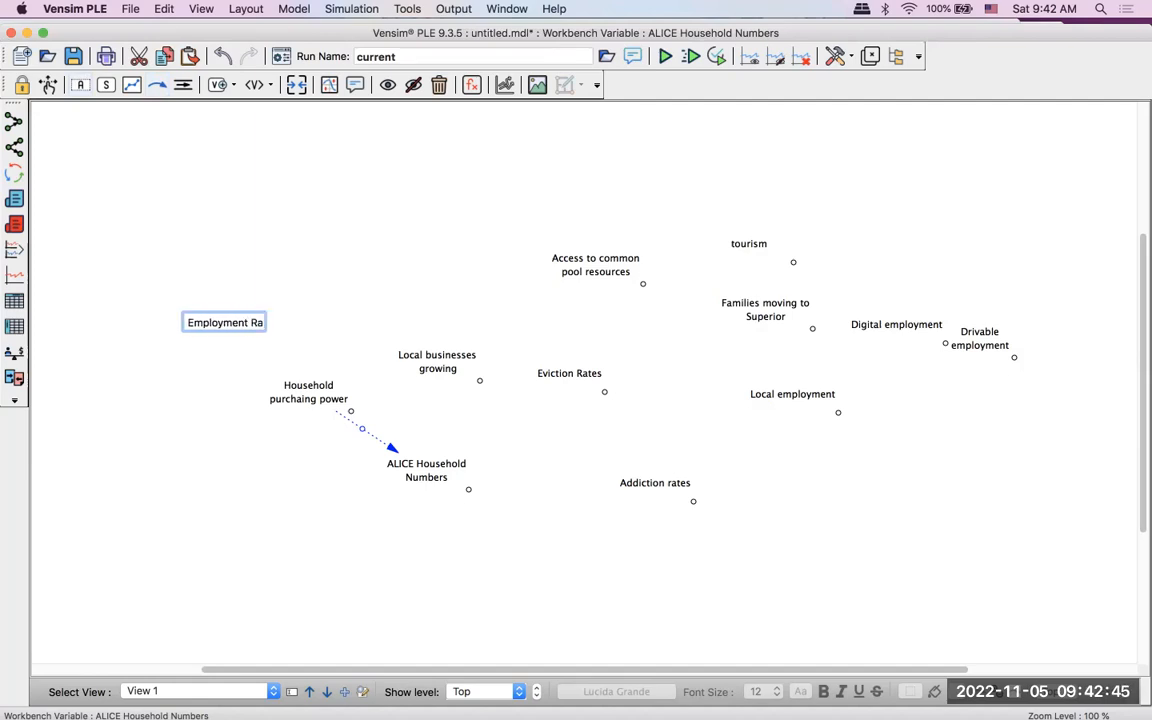
{"action": "left_click", "coordinate": [331, 340]}
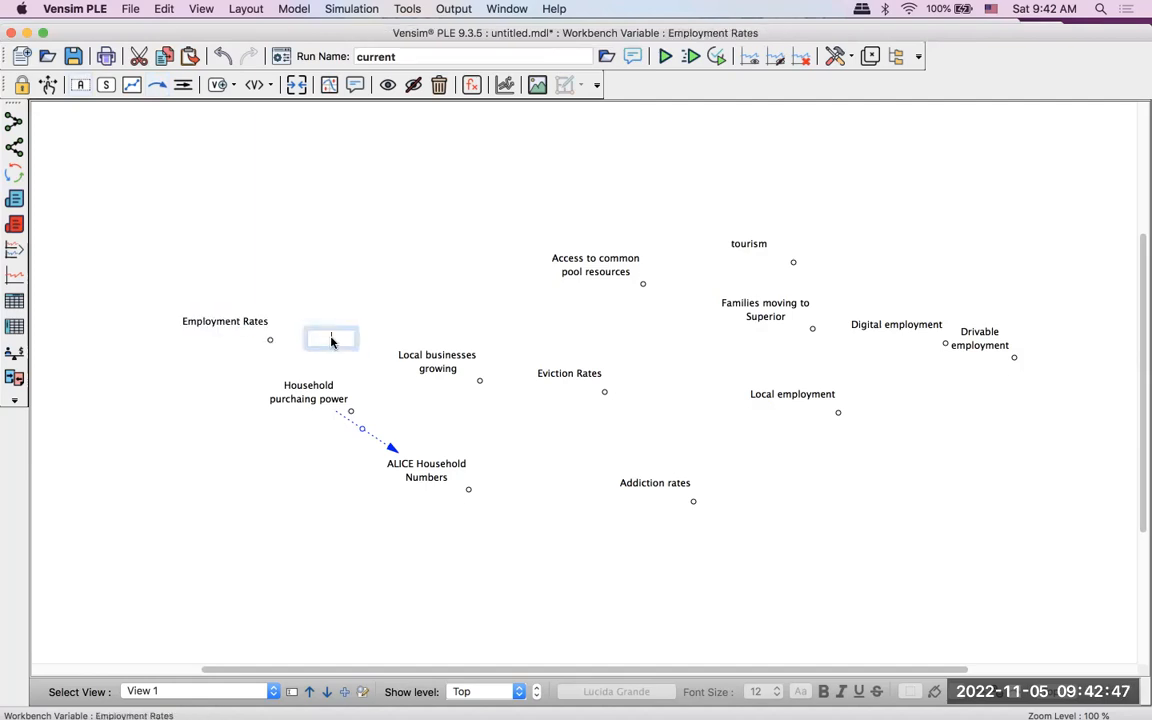
Step: Shift Employment Rates slightly away from Household purchaing power and draw a causal arrow from Employment Rates to Household purchaing power
{"action": "left_click", "coordinate": [223, 327]}
{"action": "left_click", "coordinate": [155, 86]}
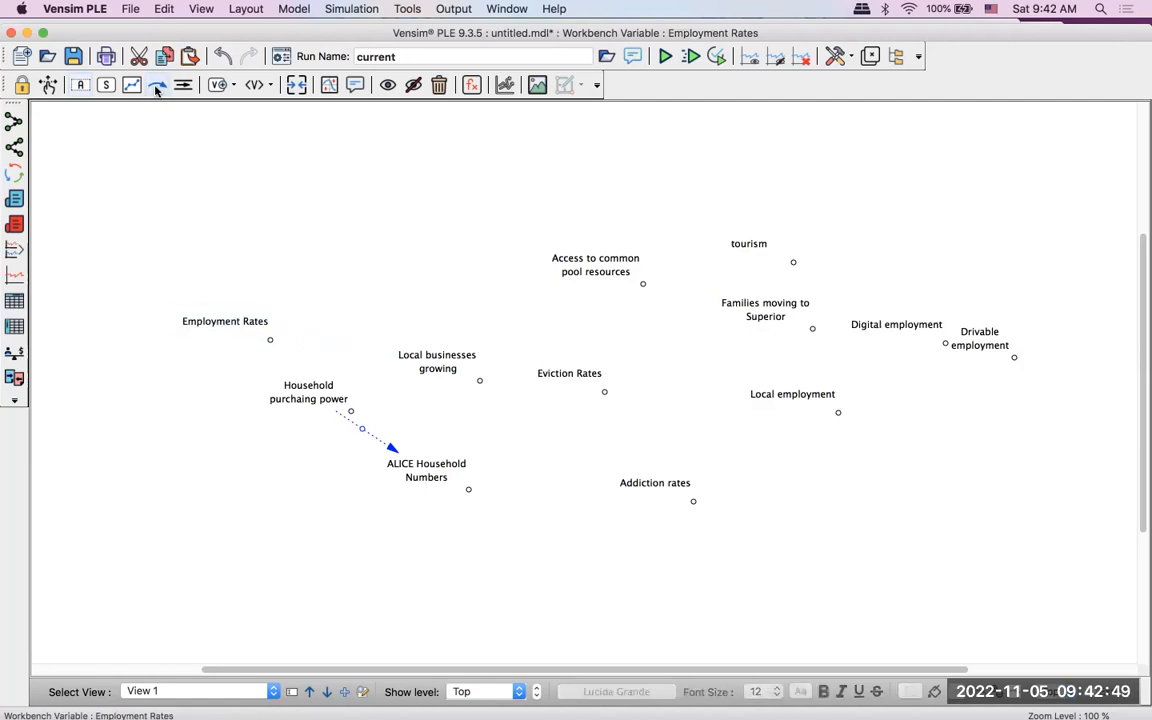
{"action": "left_click_drag", "start_coordinate": [278, 339], "coordinate": [244, 322]}
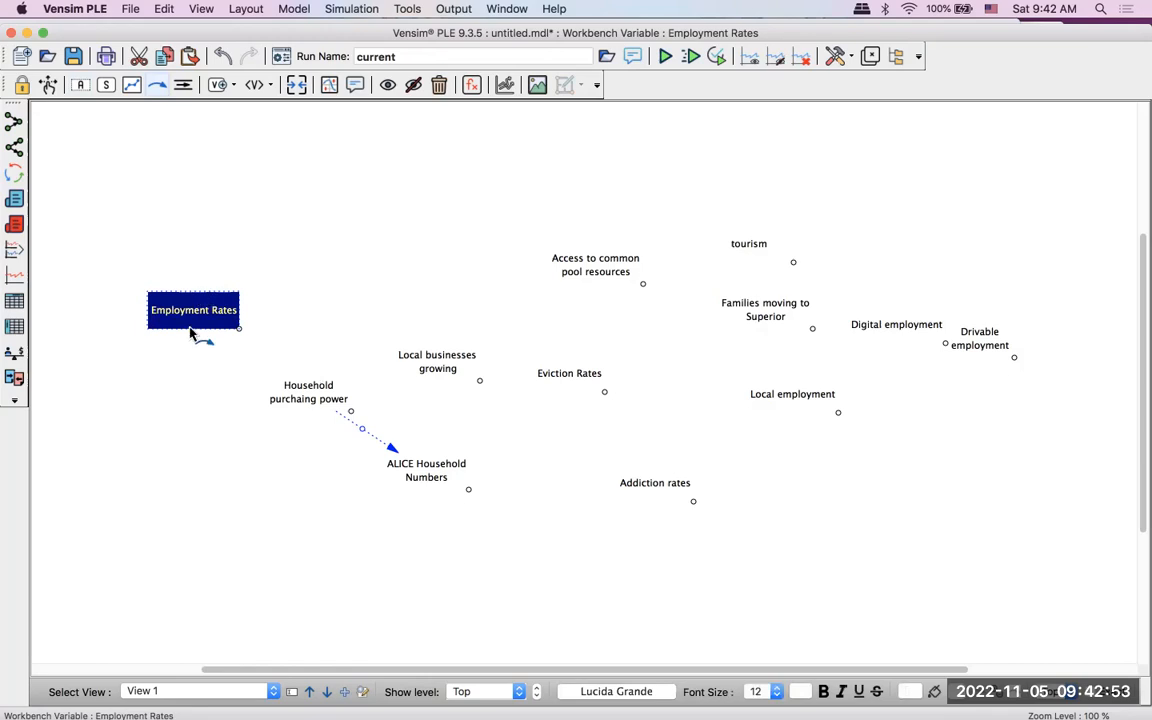
{"action": "left_click", "coordinate": [238, 328]}
{"action": "left_click", "coordinate": [205, 312]}
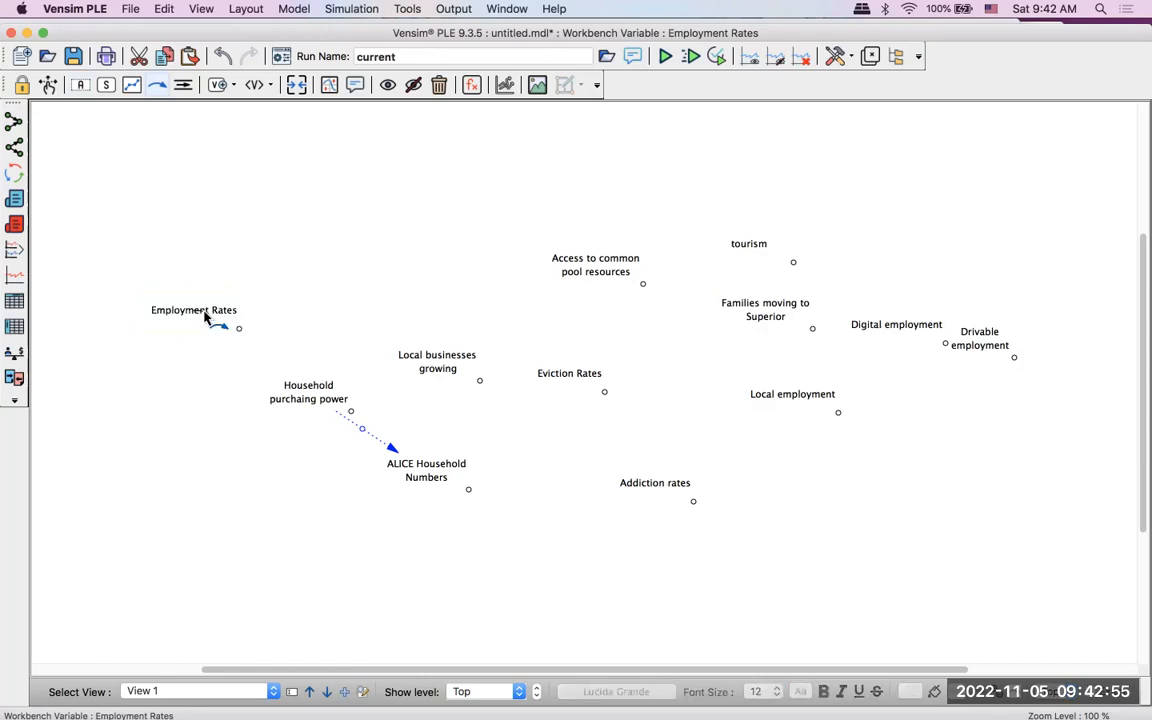
{"action": "left_click", "coordinate": [305, 390]}
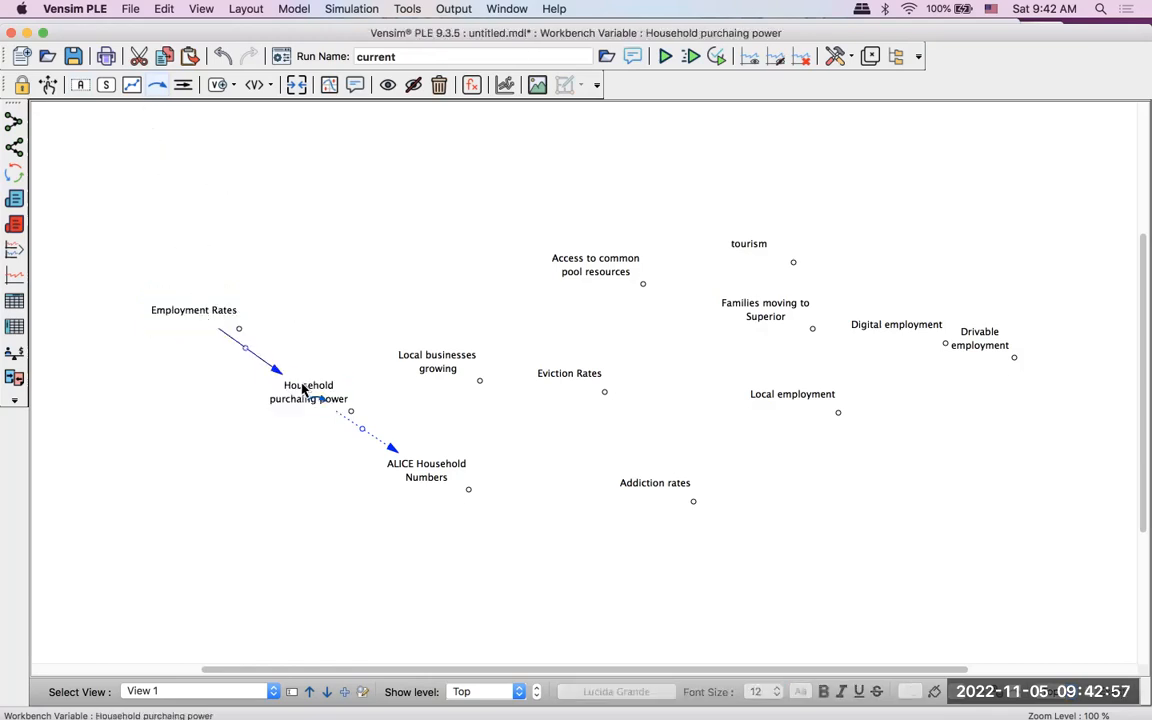
{"action": "right_click", "coordinate": [242, 346]}
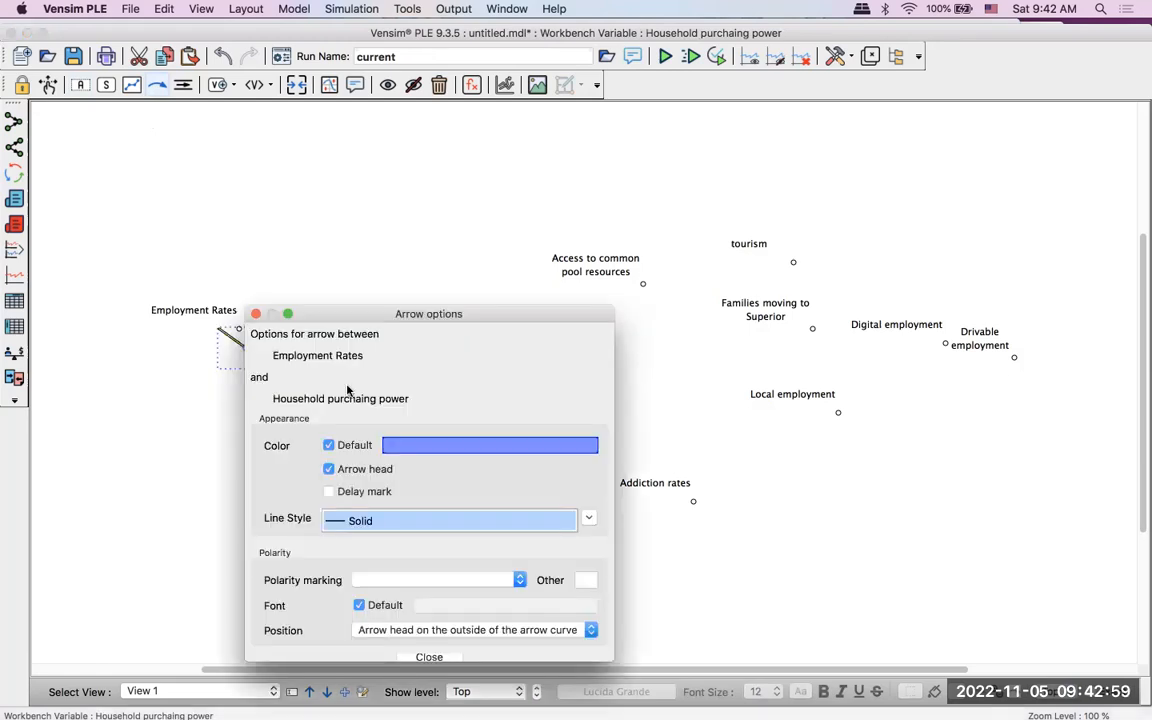
{"action": "left_click_drag", "start_coordinate": [372, 316], "coordinate": [588, 225]}
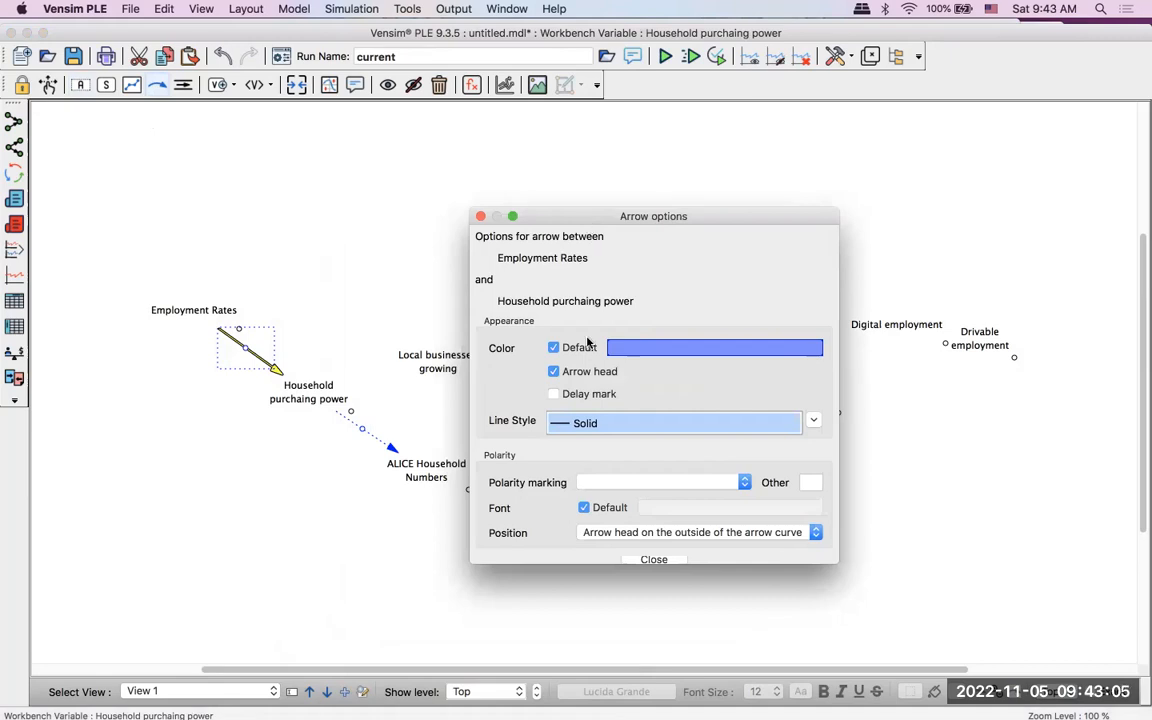
{"action": "left_click", "coordinate": [653, 559]}
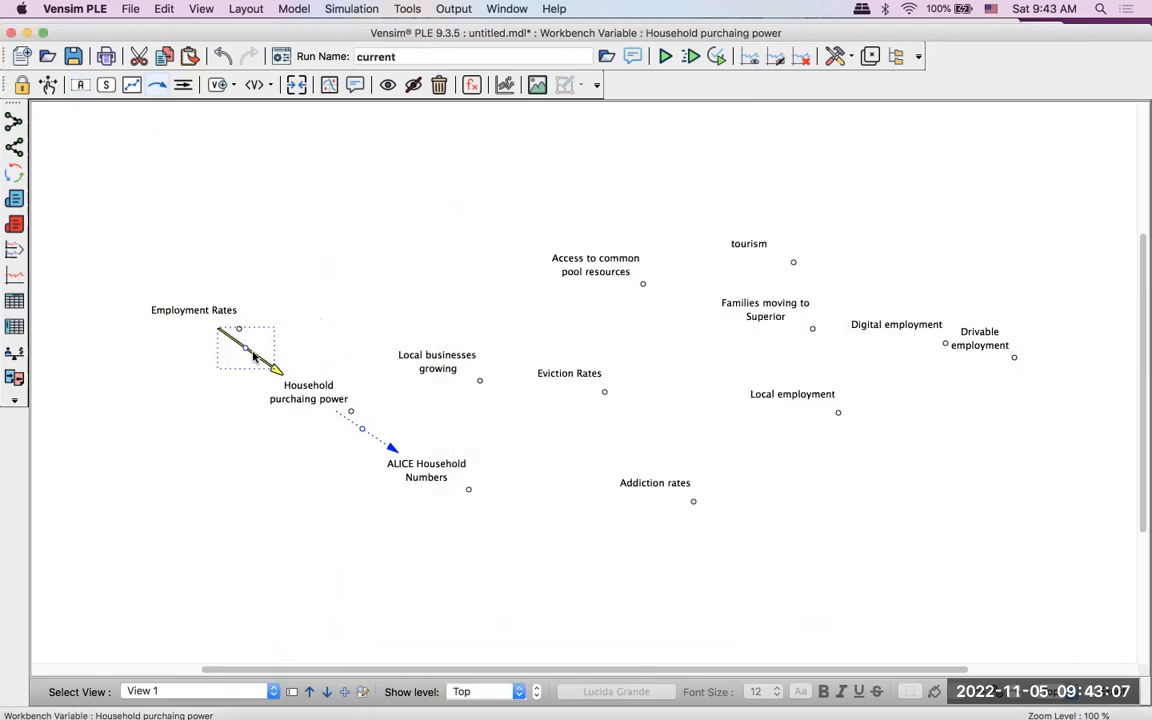
Step: Curve both arrows at Household purchaing power into an arc, placing ALICE Household Numbers below it on the same side as Employment Rates
{"action": "left_click_drag", "start_coordinate": [241, 350], "coordinate": [281, 323]}
{"action": "left_click_drag", "start_coordinate": [311, 386], "coordinate": [306, 395]}
{"action": "left_click_drag", "start_coordinate": [418, 476], "coordinate": [186, 497]}
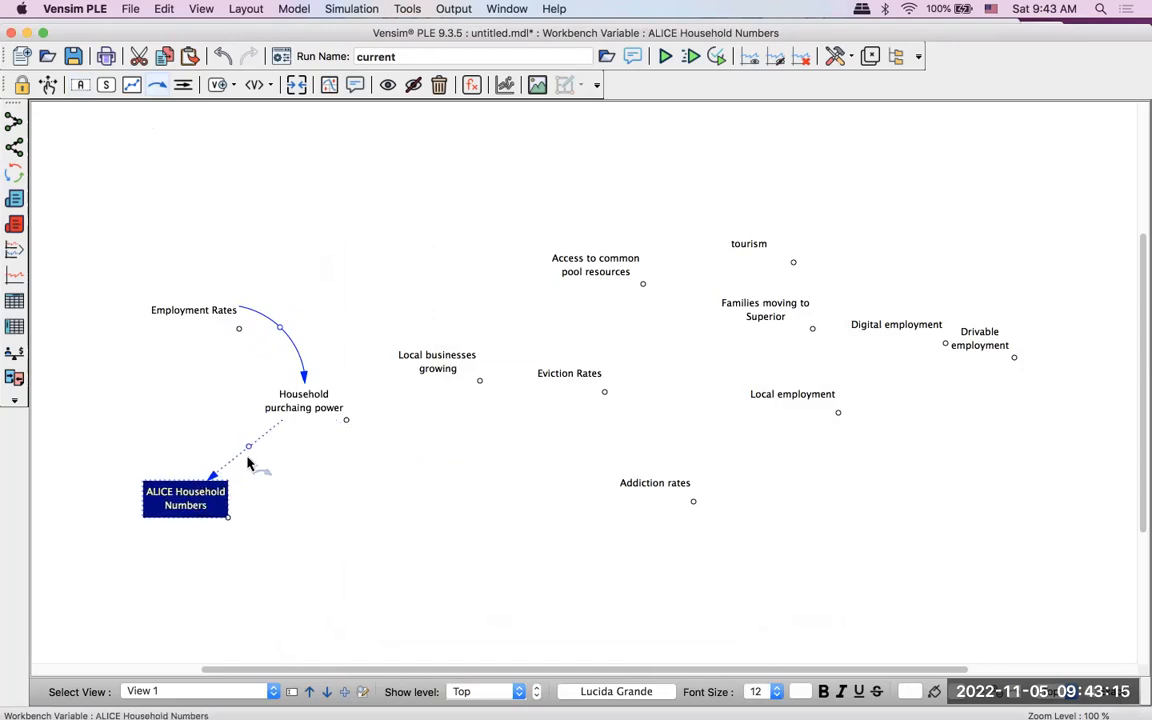
{"action": "left_click_drag", "start_coordinate": [250, 446], "coordinate": [281, 465]}
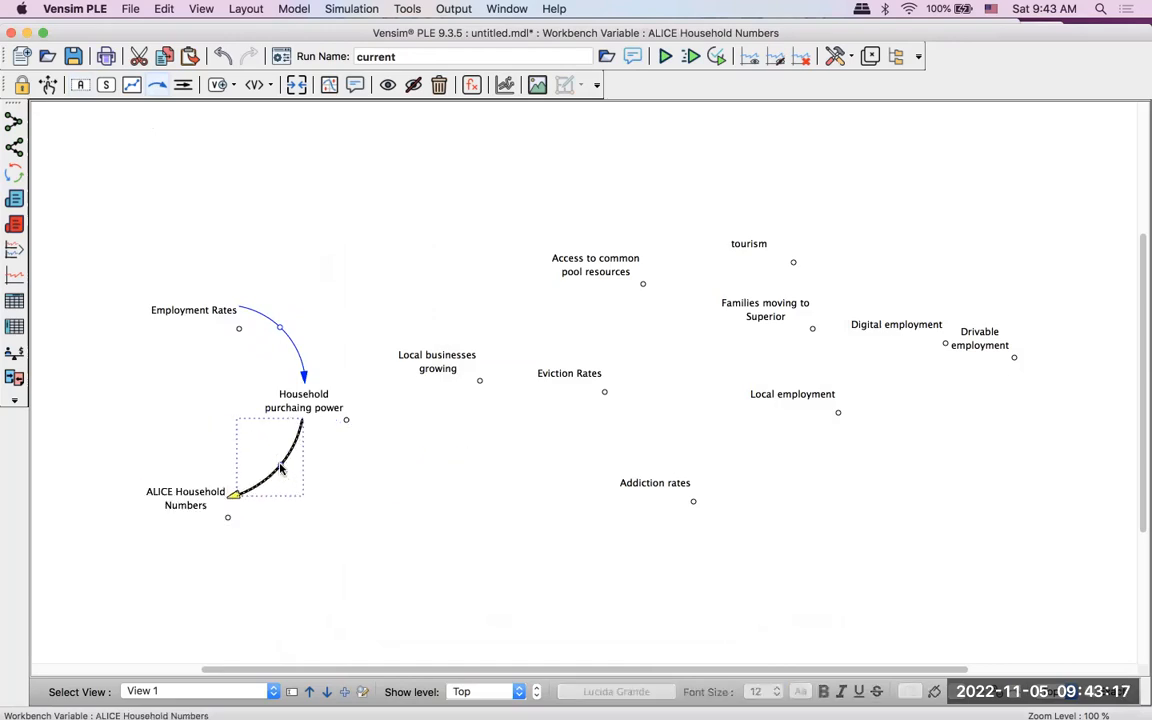
{"action": "left_click_drag", "start_coordinate": [182, 505], "coordinate": [199, 483]}
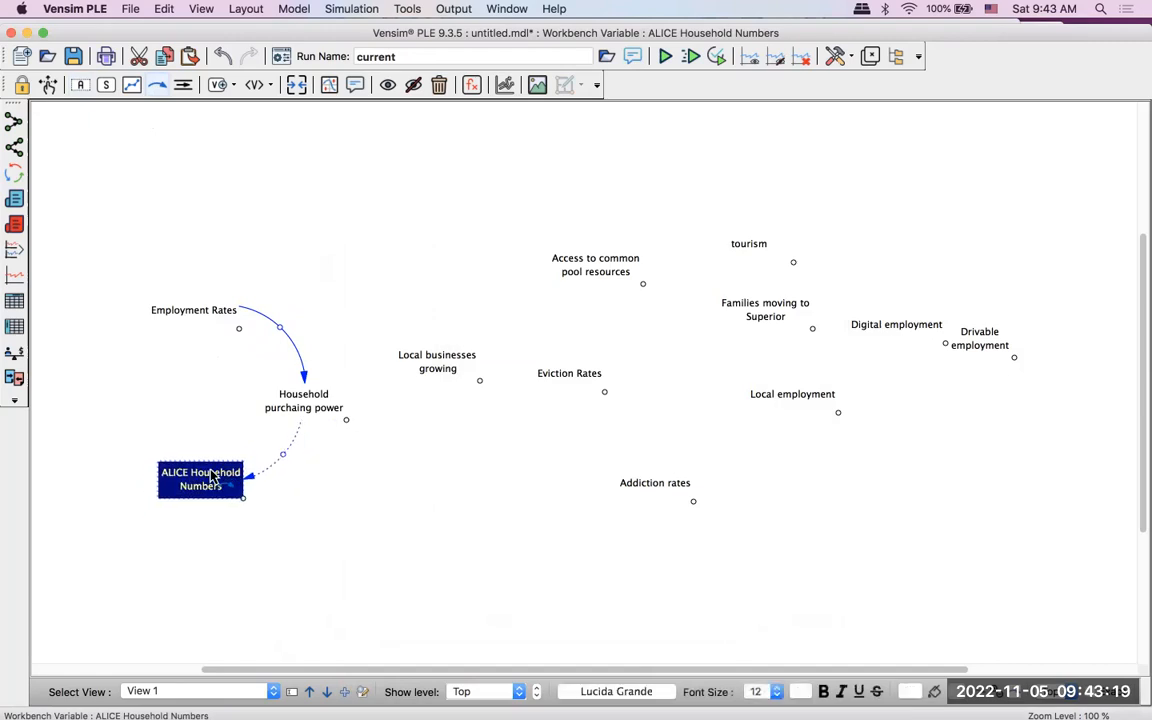
{"action": "left_click_drag", "start_coordinate": [178, 311], "coordinate": [206, 321]}
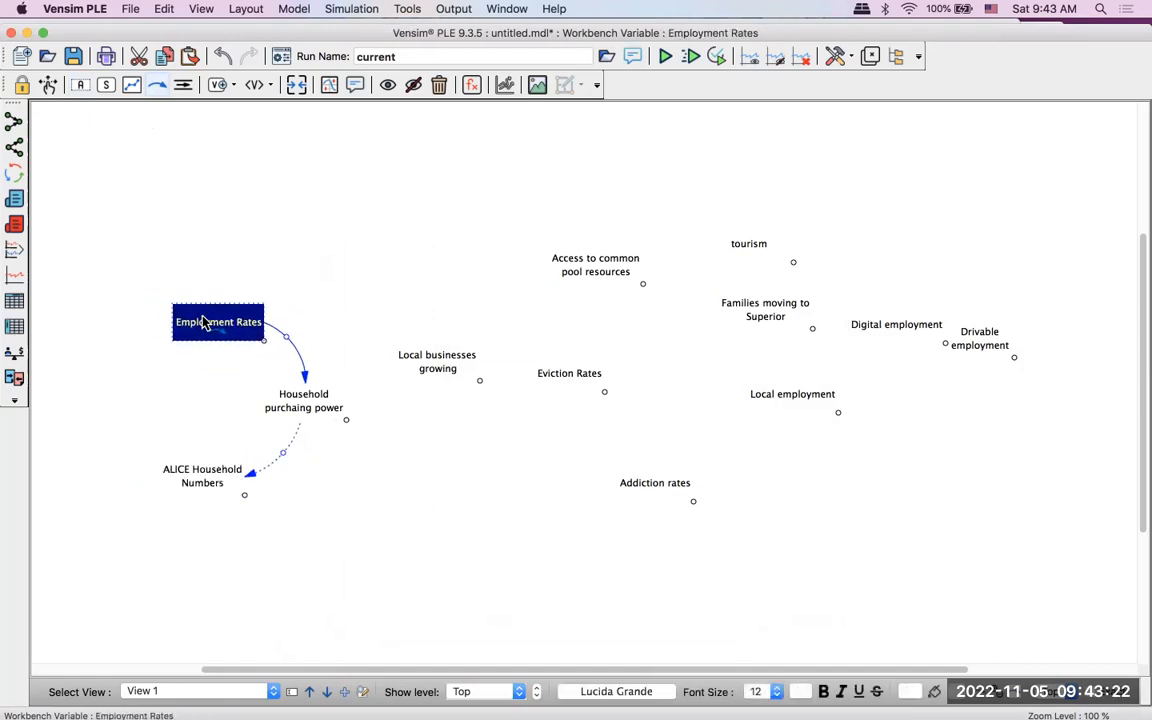
{"action": "left_click", "coordinate": [354, 489]}
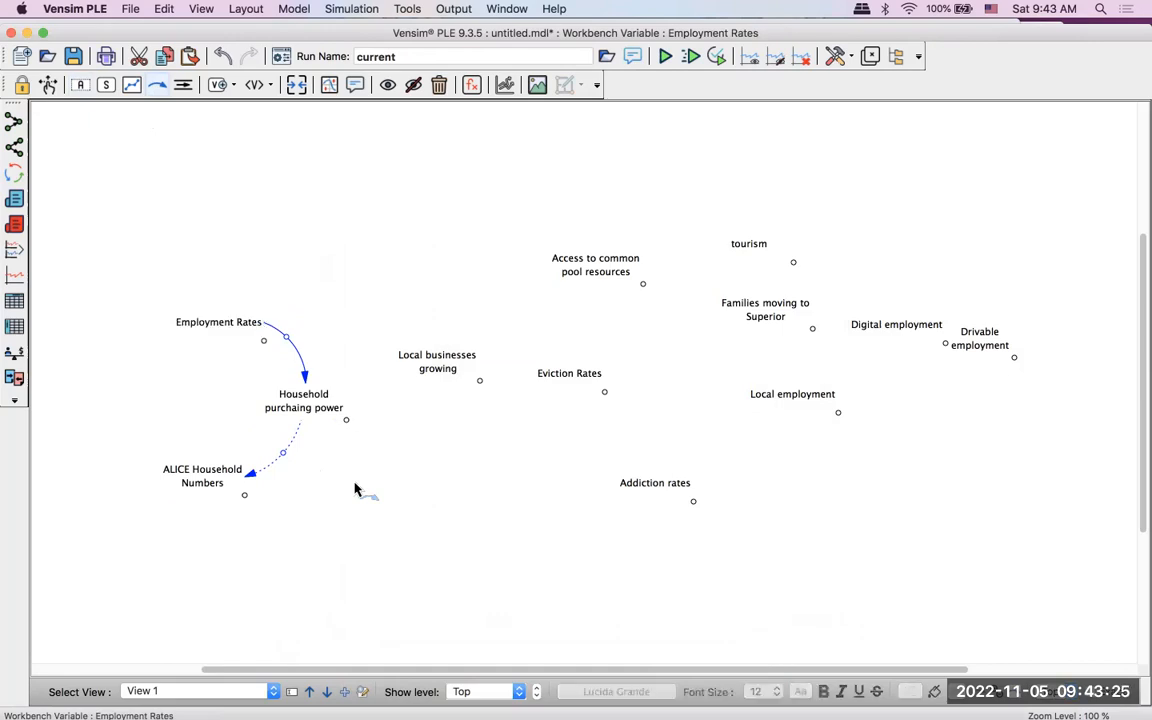
Step: Move ALICE Household Numbers below and to the right of Household purchaing power, and Employment Rates further out on the opposite side
{"action": "left_click_drag", "start_coordinate": [204, 482], "coordinate": [387, 519]}
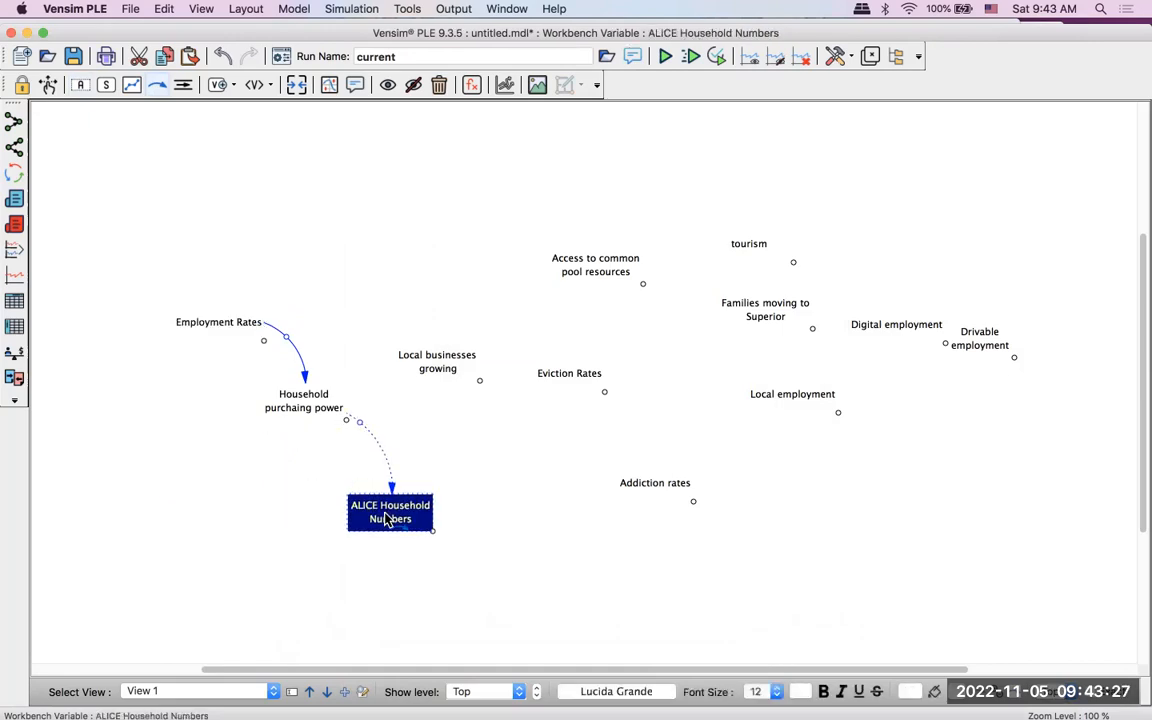
{"action": "left_click_drag", "start_coordinate": [219, 322], "coordinate": [183, 322]}
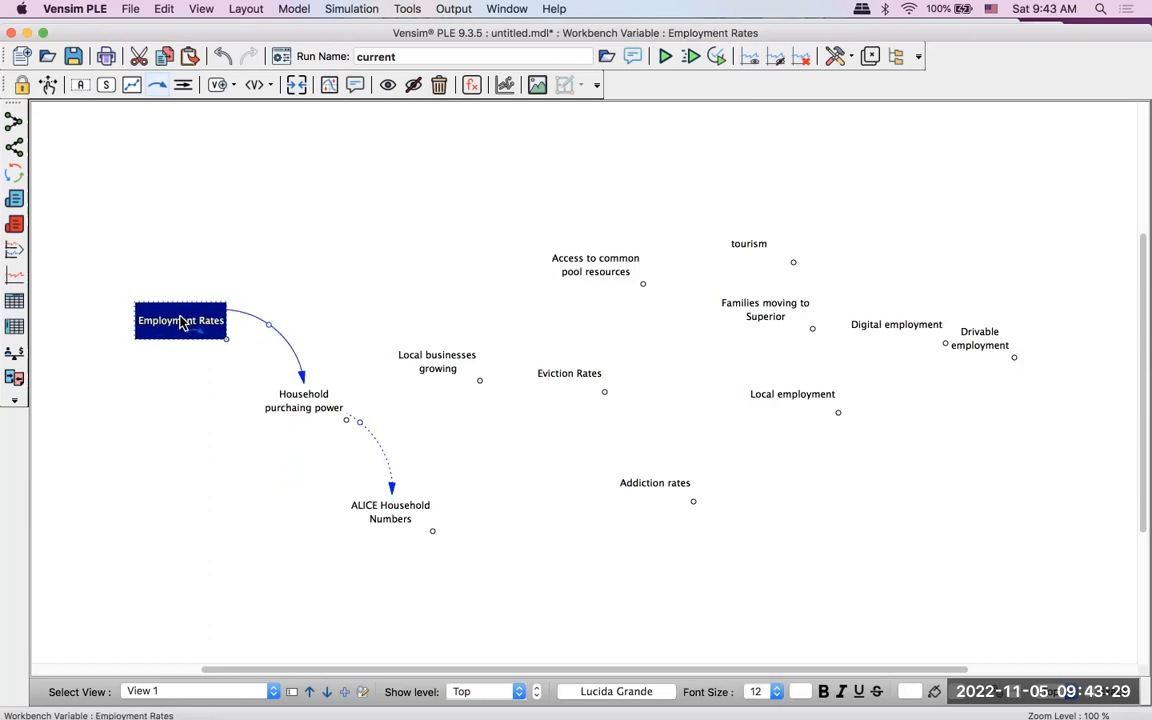
{"action": "left_click", "coordinate": [235, 477]}
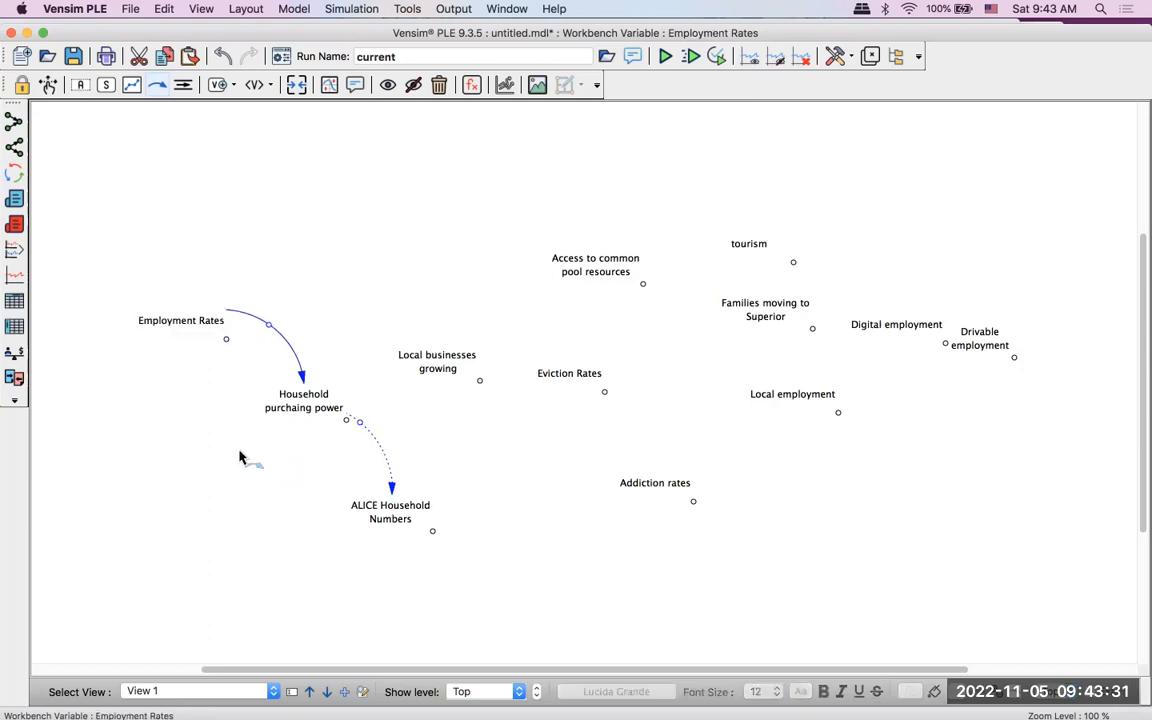
Step: Straighten the arrows linking Employment Rates, Household purchaing power and ALICE Household Numbers, and bring the outer two variables closer
{"action": "left_click_drag", "start_coordinate": [269, 328], "coordinate": [231, 358]}
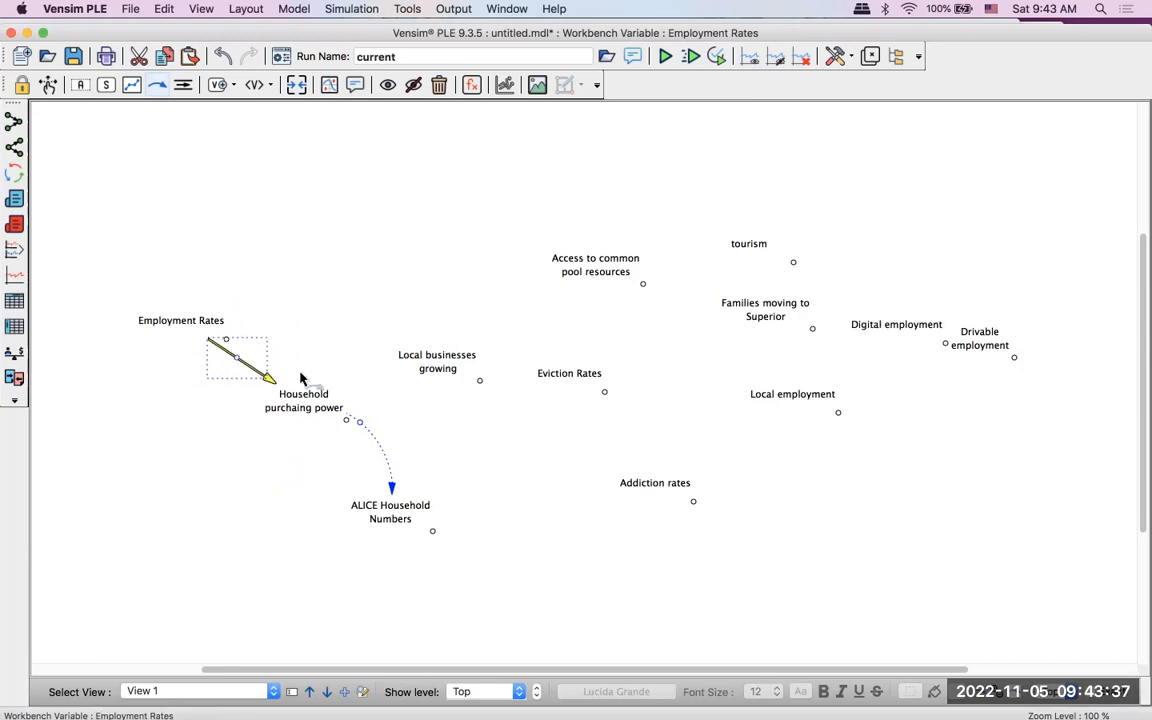
{"action": "left_click", "coordinate": [372, 455]}
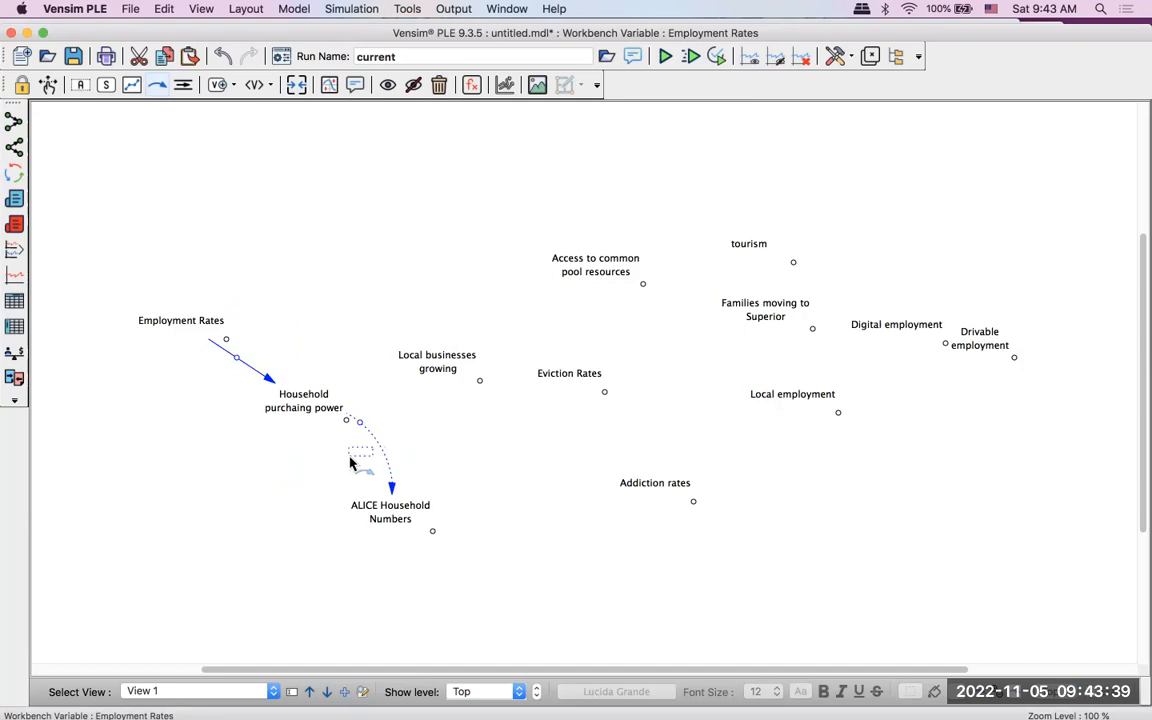
{"action": "left_click_drag", "start_coordinate": [400, 518], "coordinate": [425, 520]}
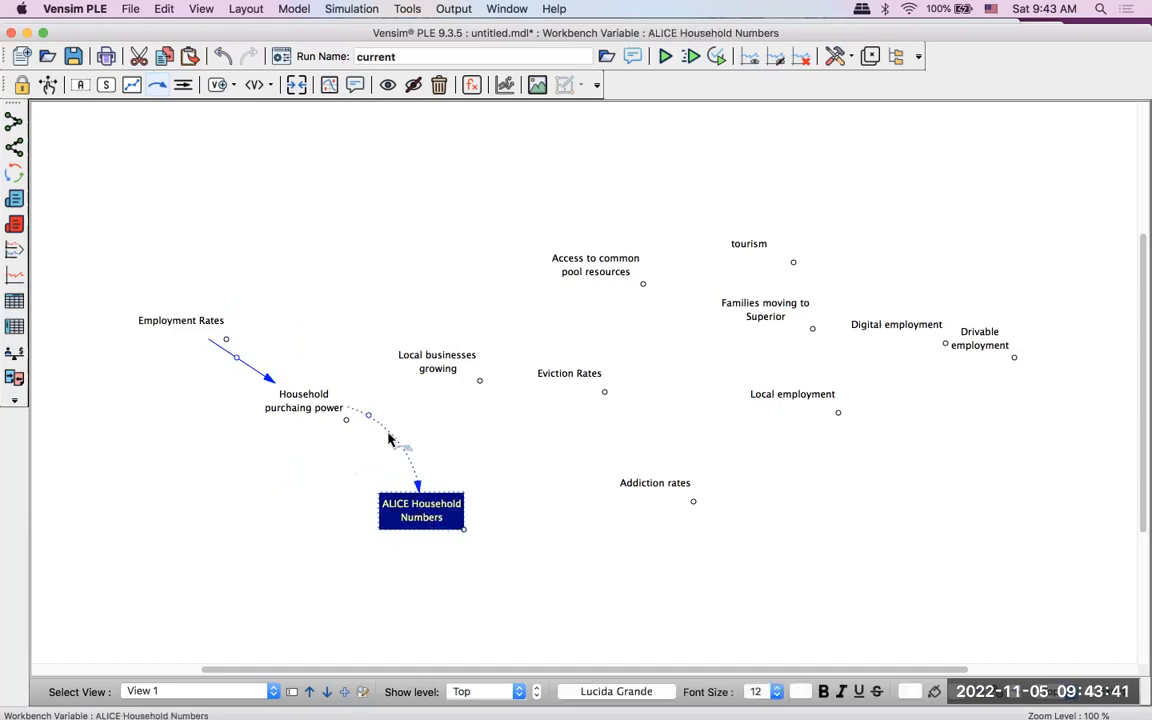
{"action": "left_click_drag", "start_coordinate": [372, 417], "coordinate": [340, 440]}
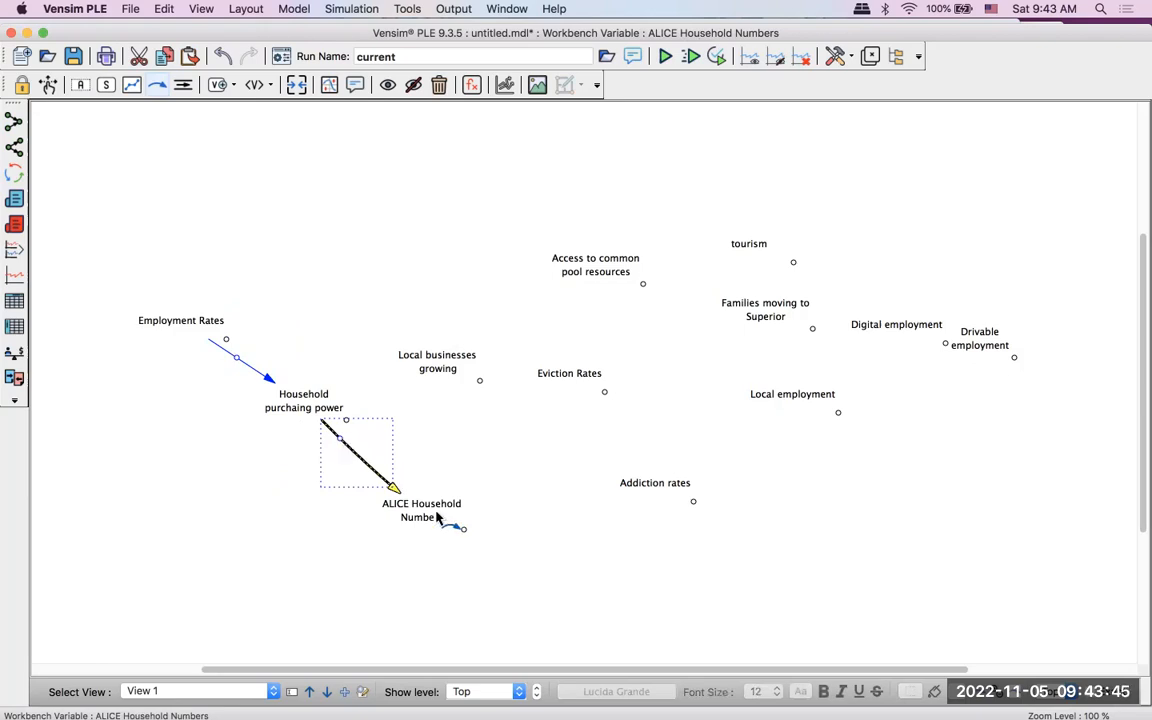
{"action": "left_click_drag", "start_coordinate": [445, 522], "coordinate": [451, 500]}
{"action": "left_click", "coordinate": [281, 487]}
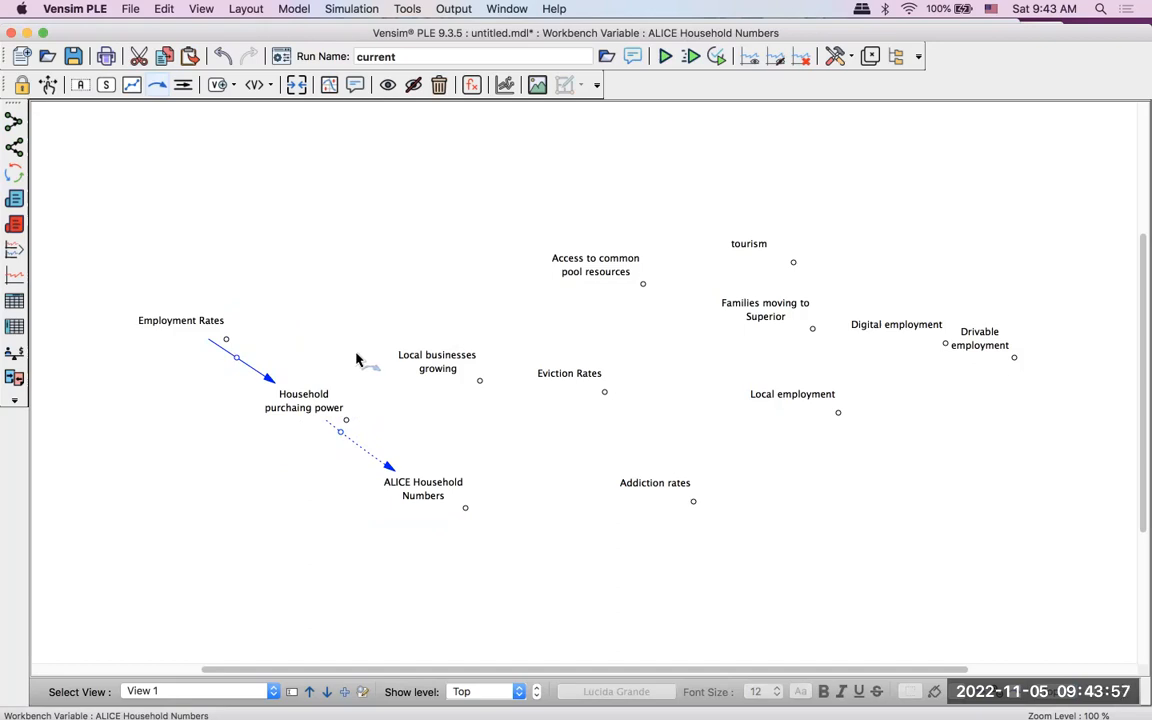
{"action": "left_click_drag", "start_coordinate": [186, 326], "coordinate": [205, 339]}
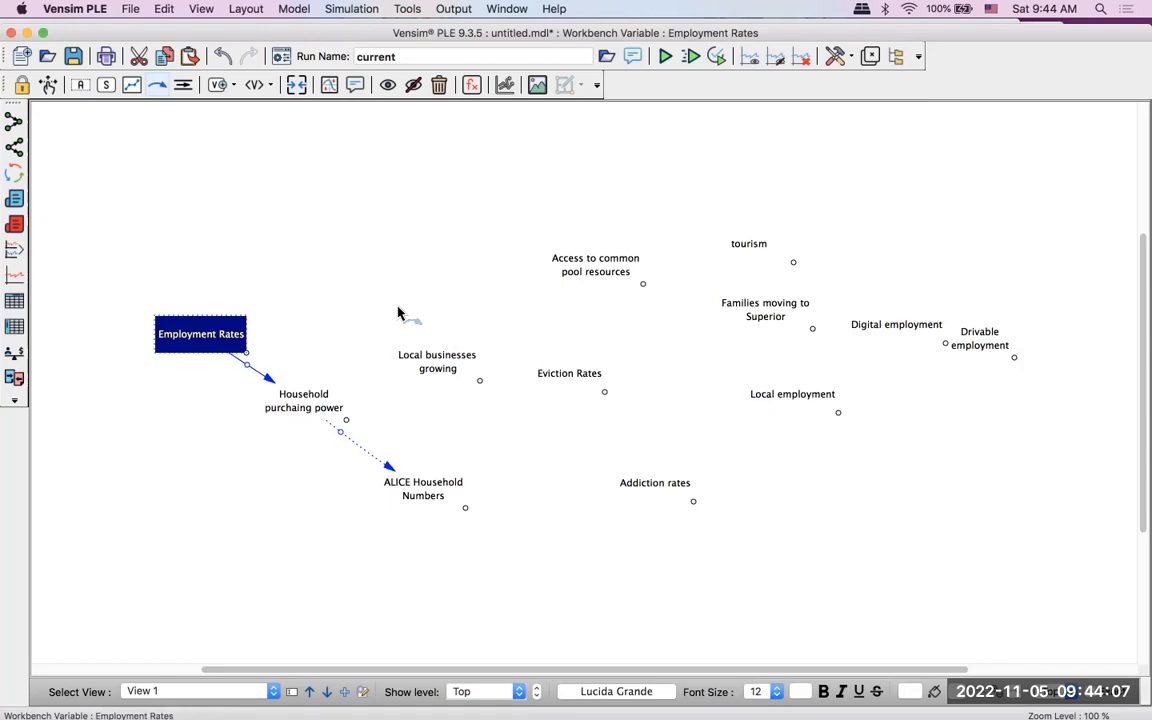
Step: Group Digital employment and Drivable employment just above Employment Rates, with Local employment placed above those two
{"action": "left_click_drag", "start_coordinate": [772, 383], "coordinate": [129, 274]}
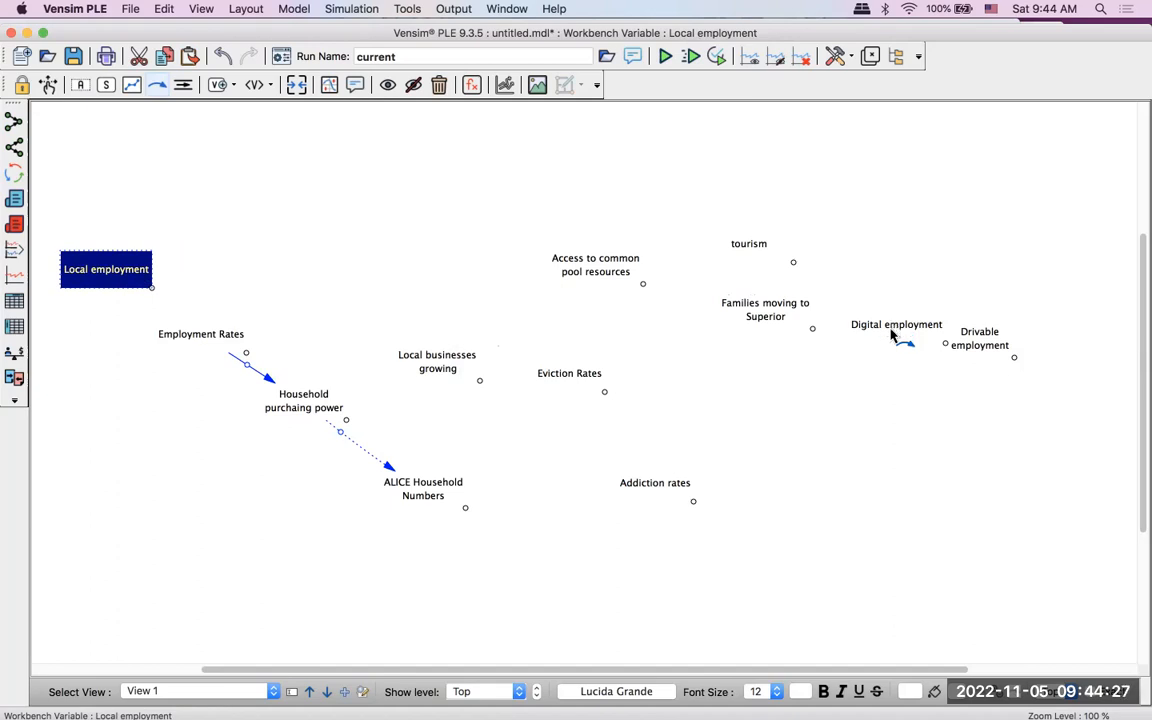
{"action": "left_click_drag", "start_coordinate": [897, 336], "coordinate": [234, 284]}
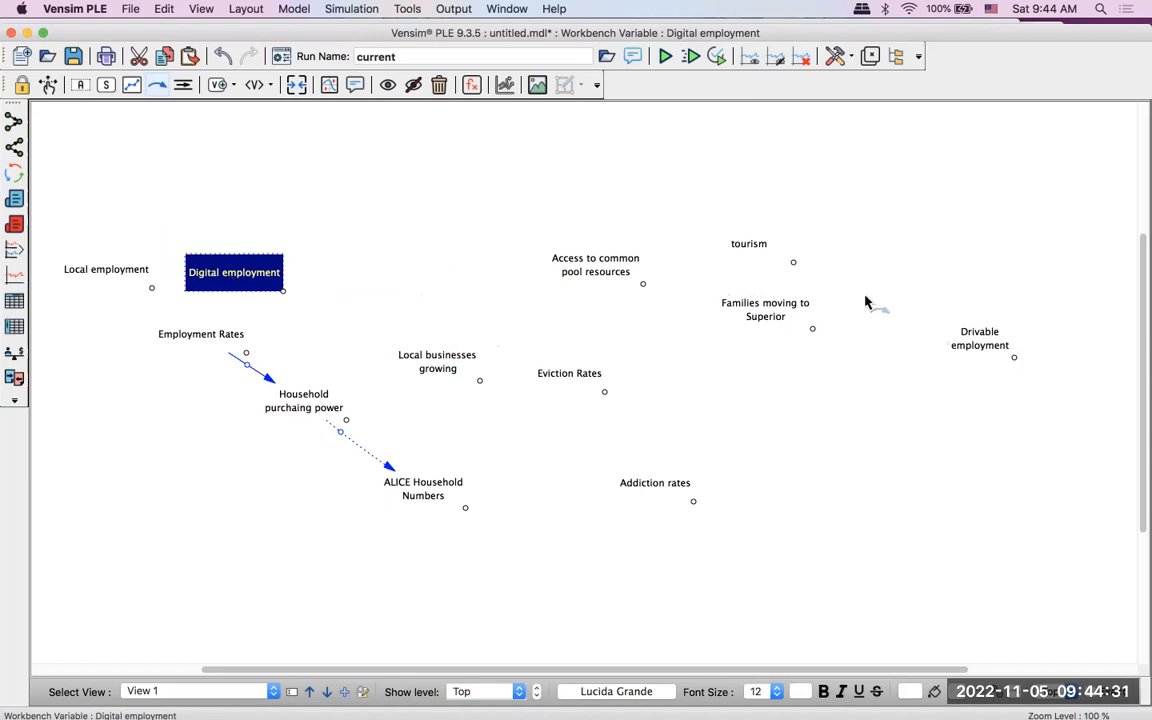
{"action": "left_click_drag", "start_coordinate": [968, 342], "coordinate": [370, 266]}
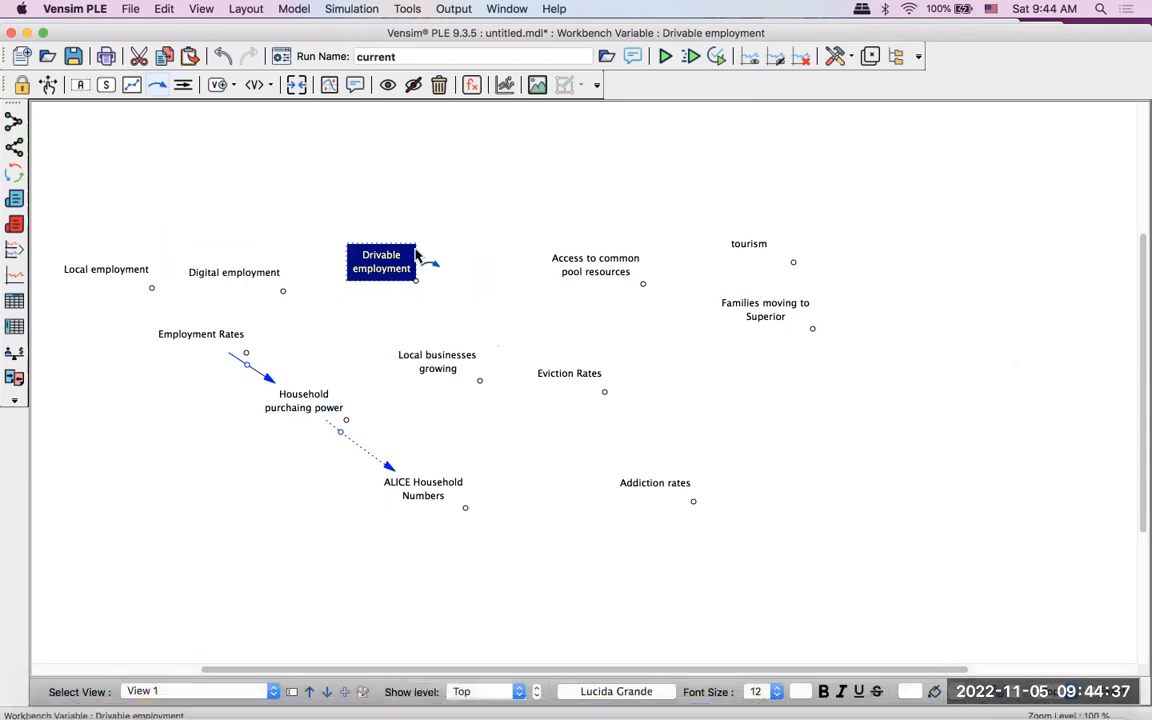
{"action": "mouse_move", "coordinate": [250, 286]}
{"action": "left_mouse_down"}
{"action": "mouse_move", "coordinate": [215, 236]}
{"action": "mouse_move", "coordinate": [252, 284]}
{"action": "left_mouse_up"}
{"action": "left_click_drag", "start_coordinate": [114, 273], "coordinate": [209, 229]}
{"action": "left_click_drag", "start_coordinate": [224, 281], "coordinate": [123, 283]}
{"action": "left_click_drag", "start_coordinate": [379, 259], "coordinate": [261, 280]}
{"action": "left_click_drag", "start_coordinate": [211, 231], "coordinate": [214, 223]}
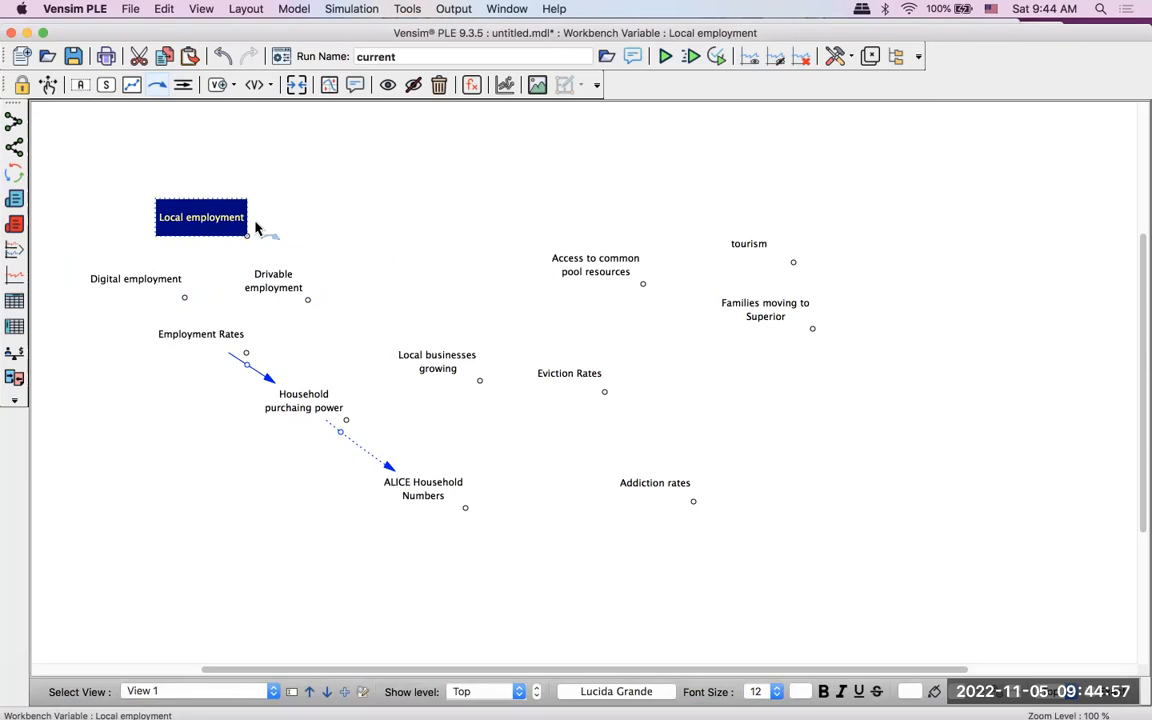
Step: Move Local businesses growing above Local employment and draw a causal arrow from Local businesses growing to Local employment
{"action": "left_click_drag", "start_coordinate": [426, 358], "coordinate": [297, 168]}
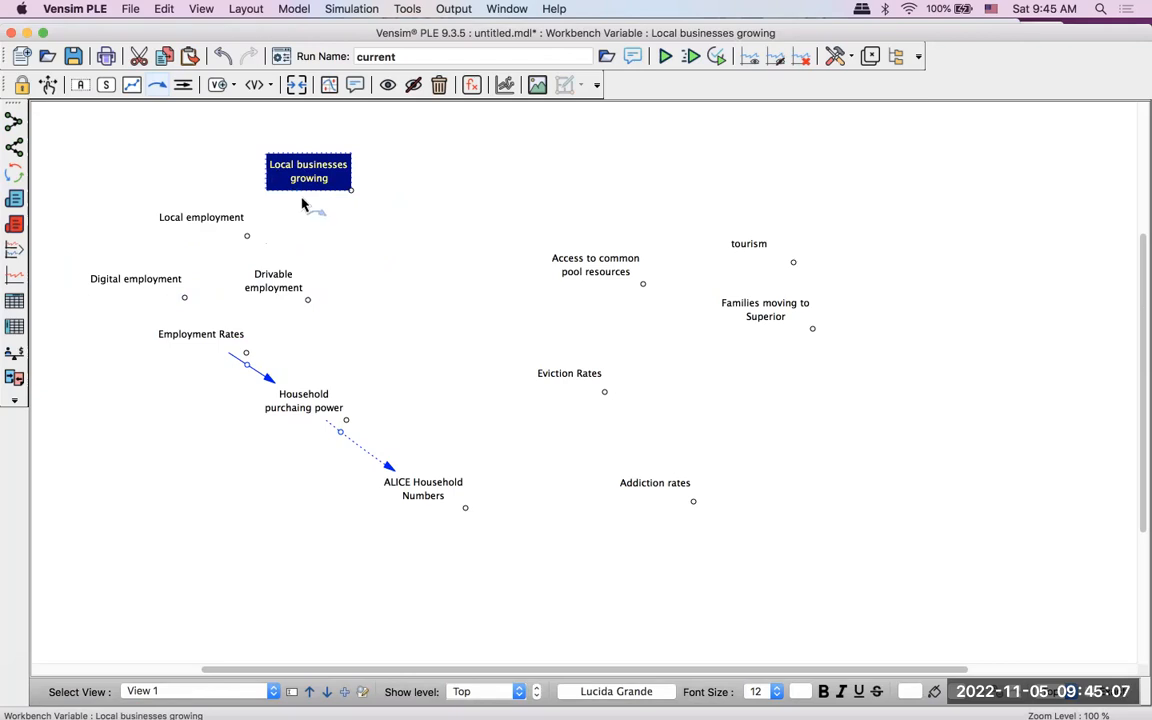
{"action": "left_click_drag", "start_coordinate": [305, 187], "coordinate": [307, 177]}
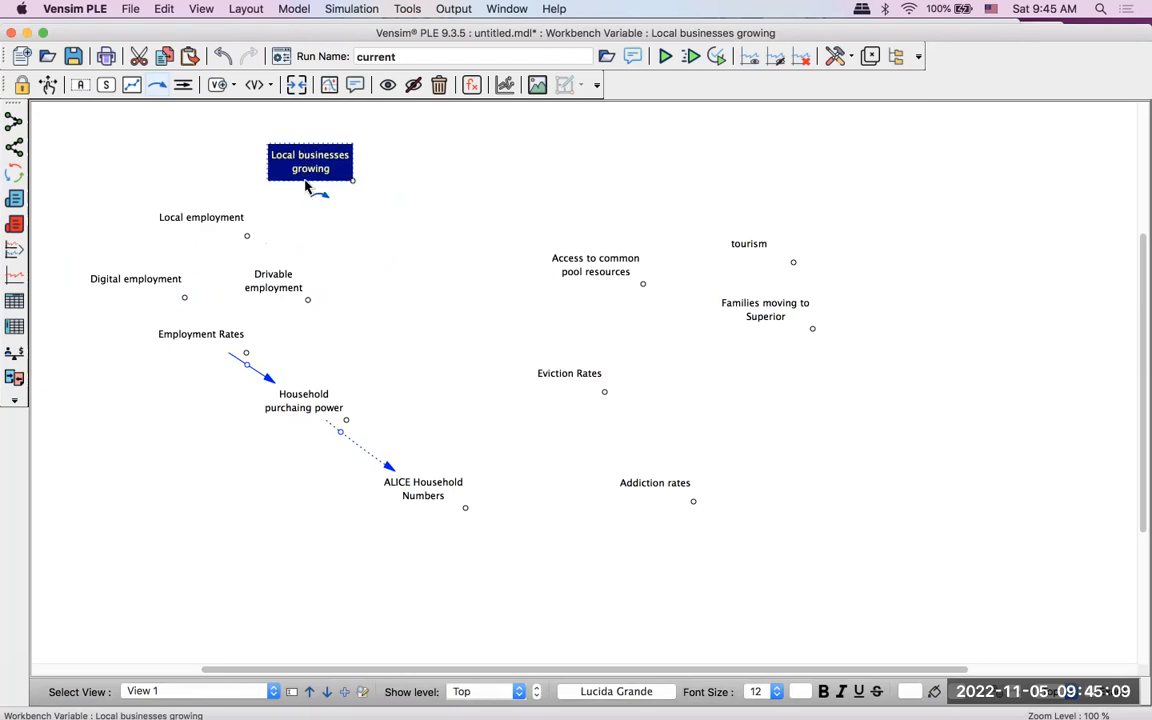
{"action": "left_click", "coordinate": [209, 222]}
{"action": "left_click", "coordinate": [313, 167]}
{"action": "left_click", "coordinate": [313, 167]}
{"action": "key", "text": "super+z"}
{"action": "left_click", "coordinate": [296, 160]}
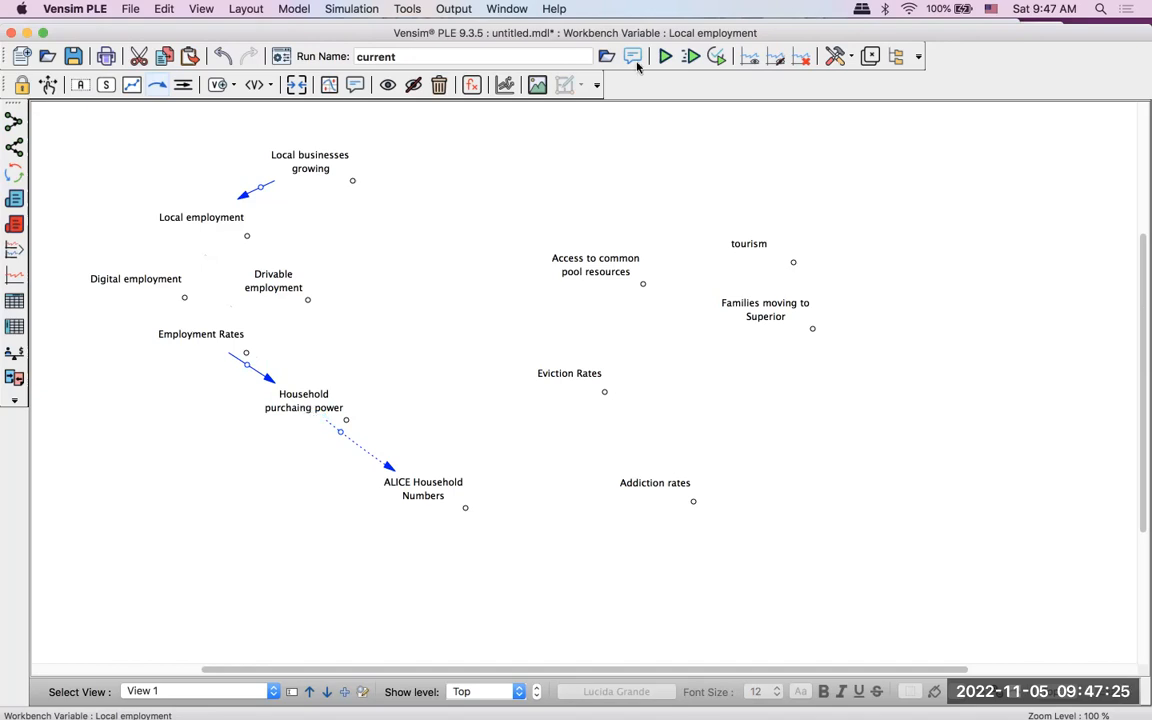
Step: Switch to the Miro board, detach the Local businesses growing arrow from the Household purchasing power note and move that note away from Local businesses growing
{"action": "left_click_drag", "start_coordinate": [653, 32], "coordinate": [708, 490]}
{"action": "scroll", "coordinate": [300, 260], "scroll_direction": "left", "scroll_amount": 5}
{"action": "scroll", "coordinate": [300, 260], "scroll_direction": "up", "scroll_amount": 3}
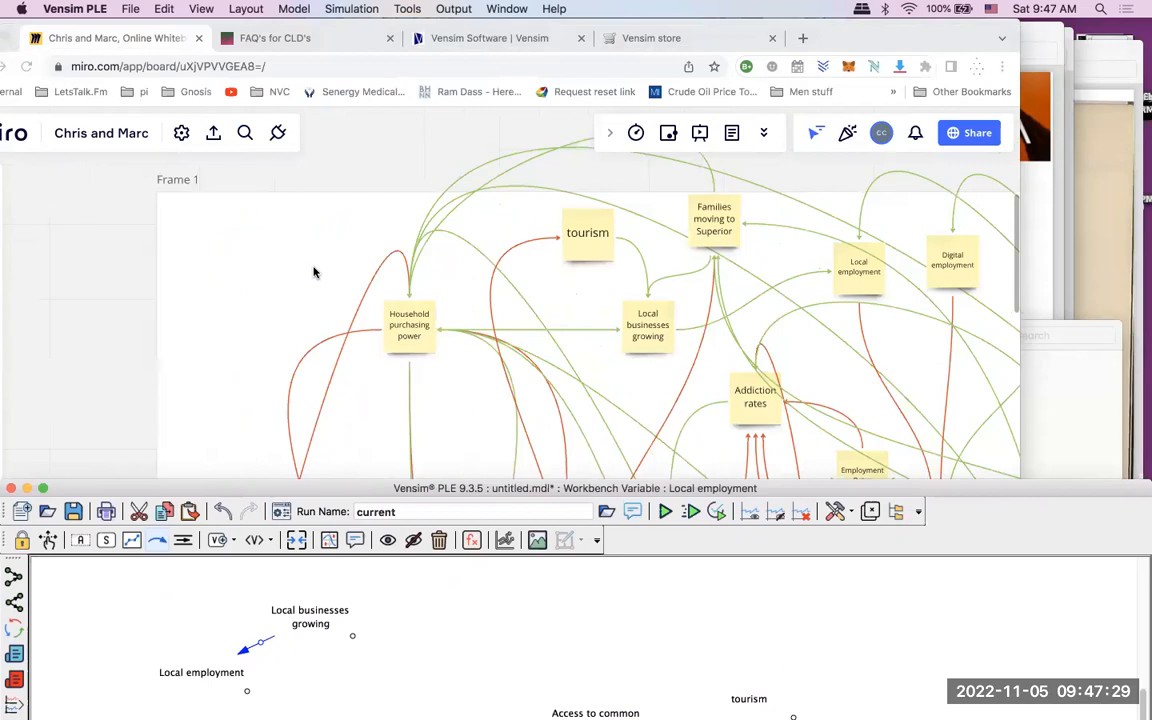
{"action": "left_click", "coordinate": [380, 297]}
{"action": "left_click_drag", "start_coordinate": [430, 333], "coordinate": [295, 311]}
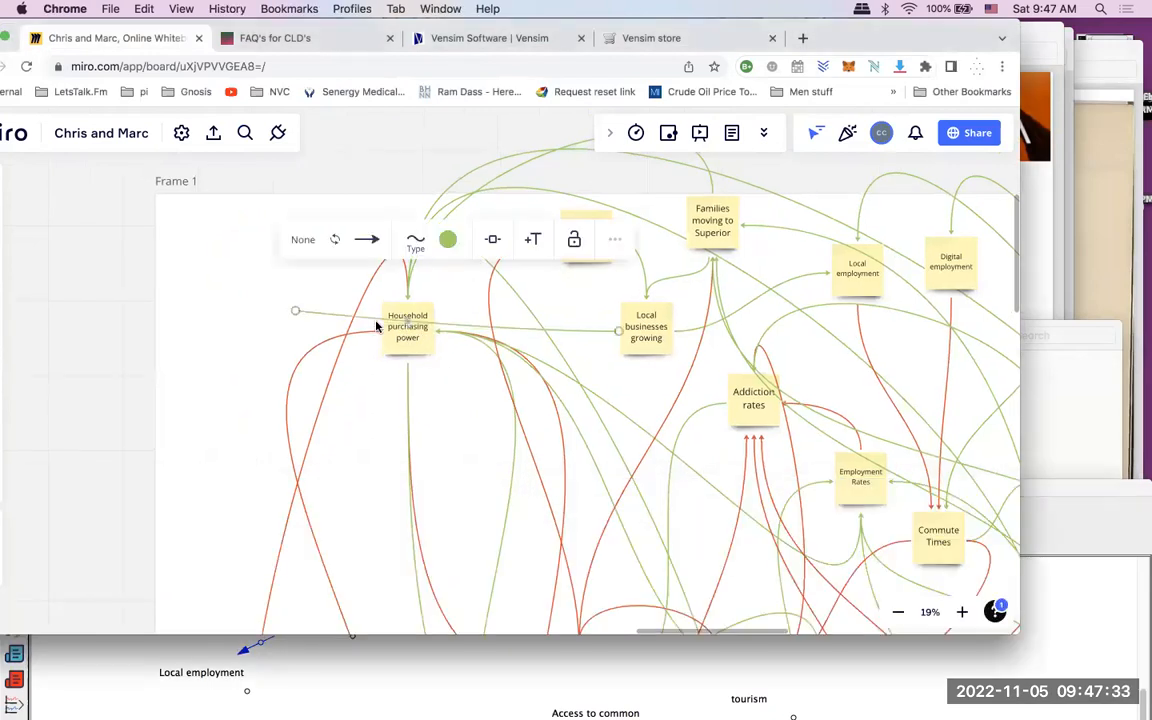
{"action": "left_click", "coordinate": [377, 325]}
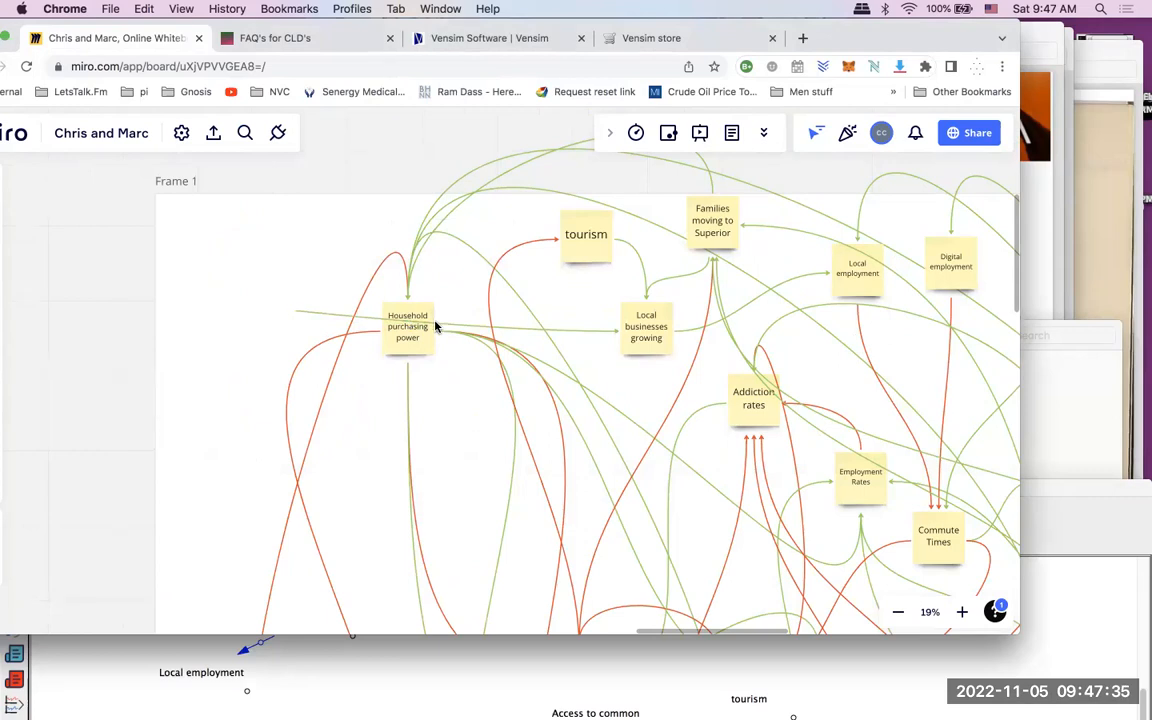
{"action": "left_click_drag", "start_coordinate": [385, 312], "coordinate": [287, 331]}
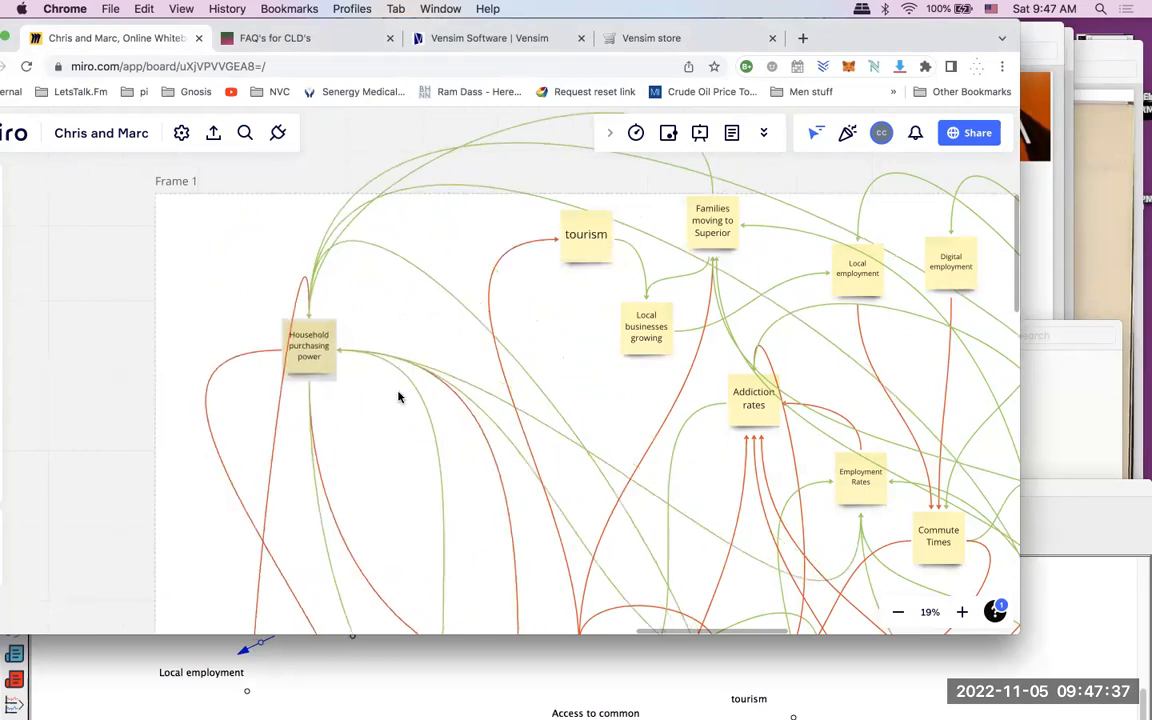
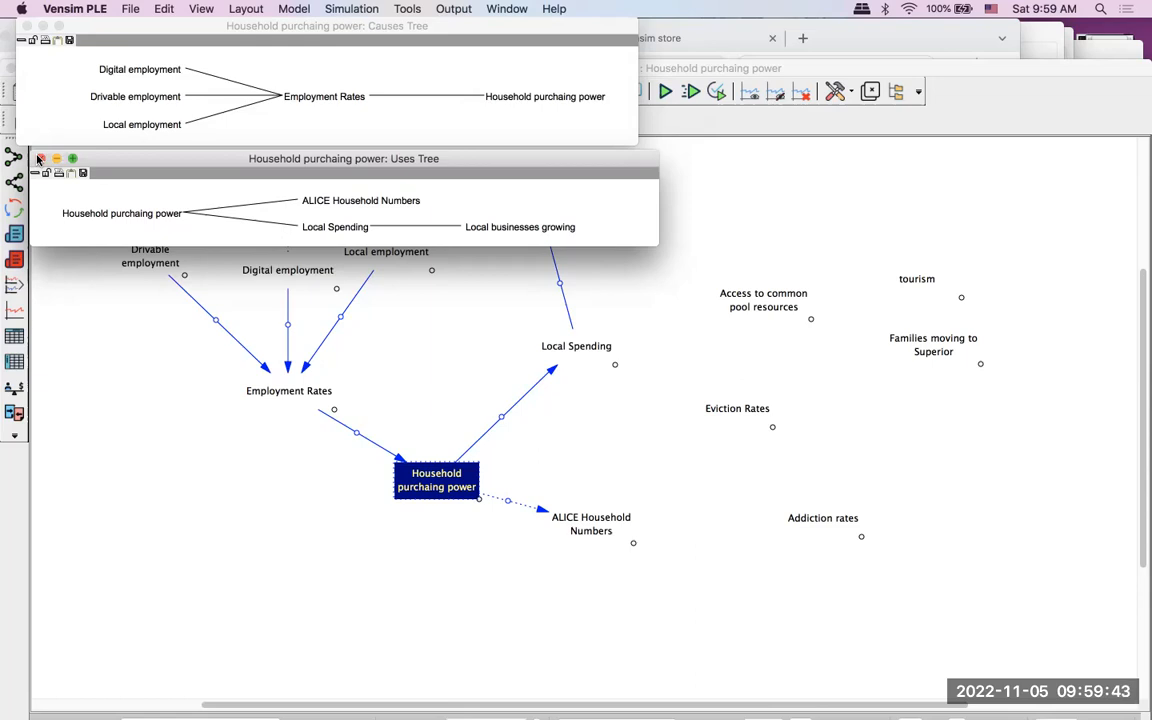
Step: Close the Uses Tree and Causes Tree windows for Household purchaing power in Vensim and save the model
{"action": "left_click", "coordinate": [39, 159]}
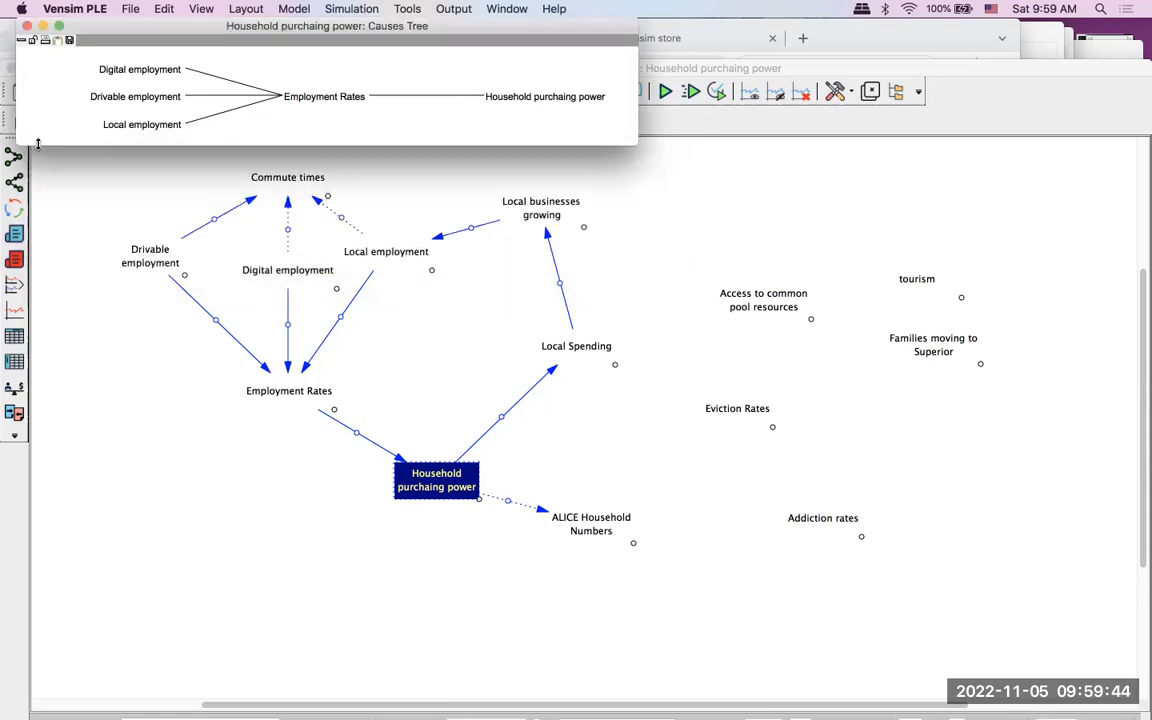
{"action": "left_click", "coordinate": [26, 29]}
{"action": "left_click", "coordinate": [184, 468]}
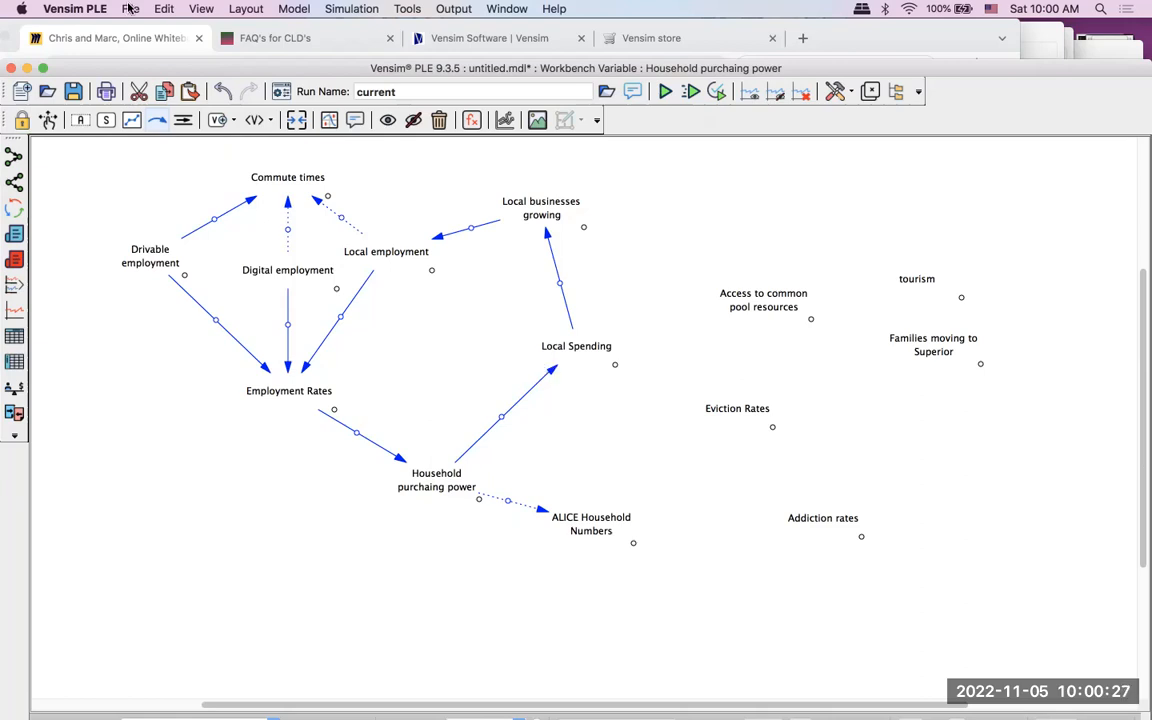
{"action": "left_click", "coordinate": [74, 93]}
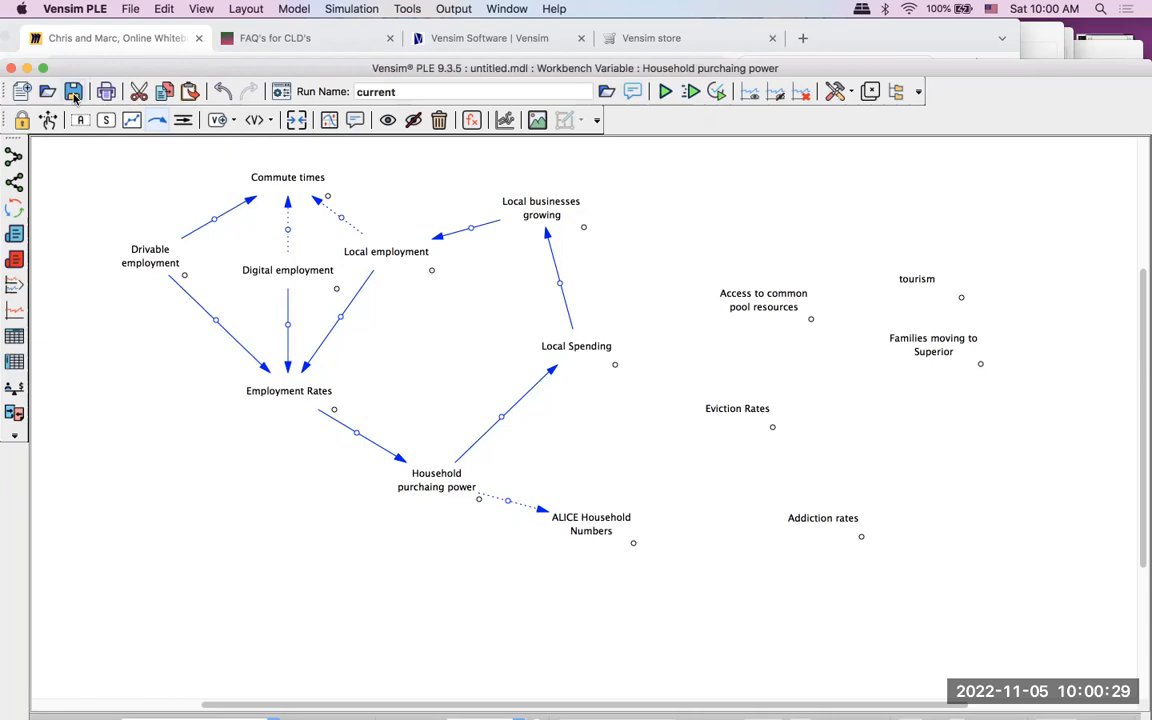